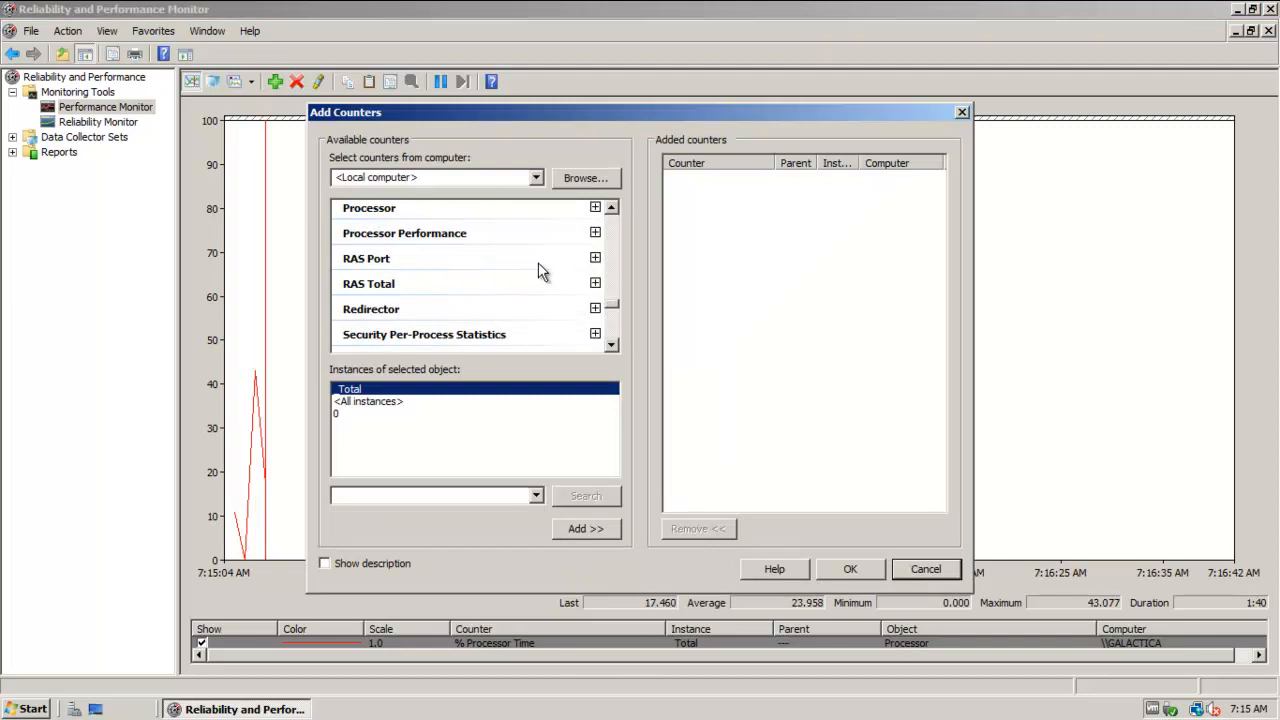
Close the Add Counters dialog without adding anything and remove all counters from the Performance Monitor graph.
{"action": "left_click", "coordinate": [940, 570]}
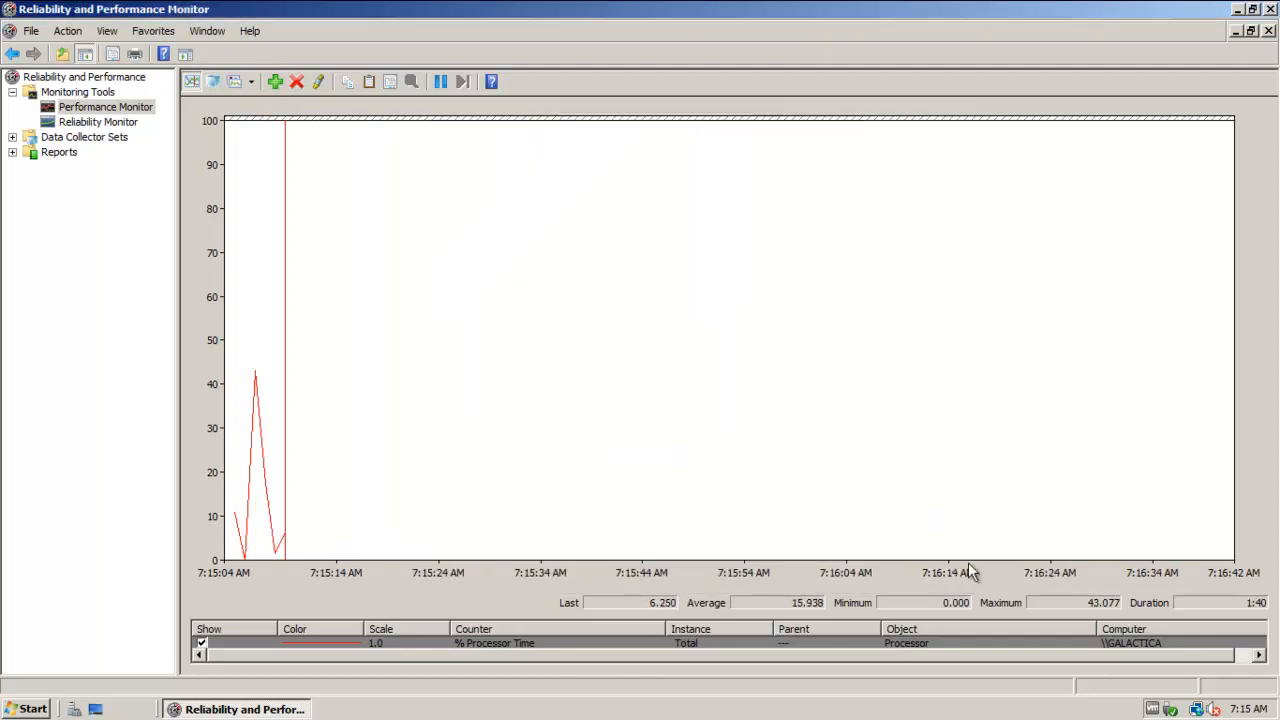
{"action": "right_click", "coordinate": [741, 641]}
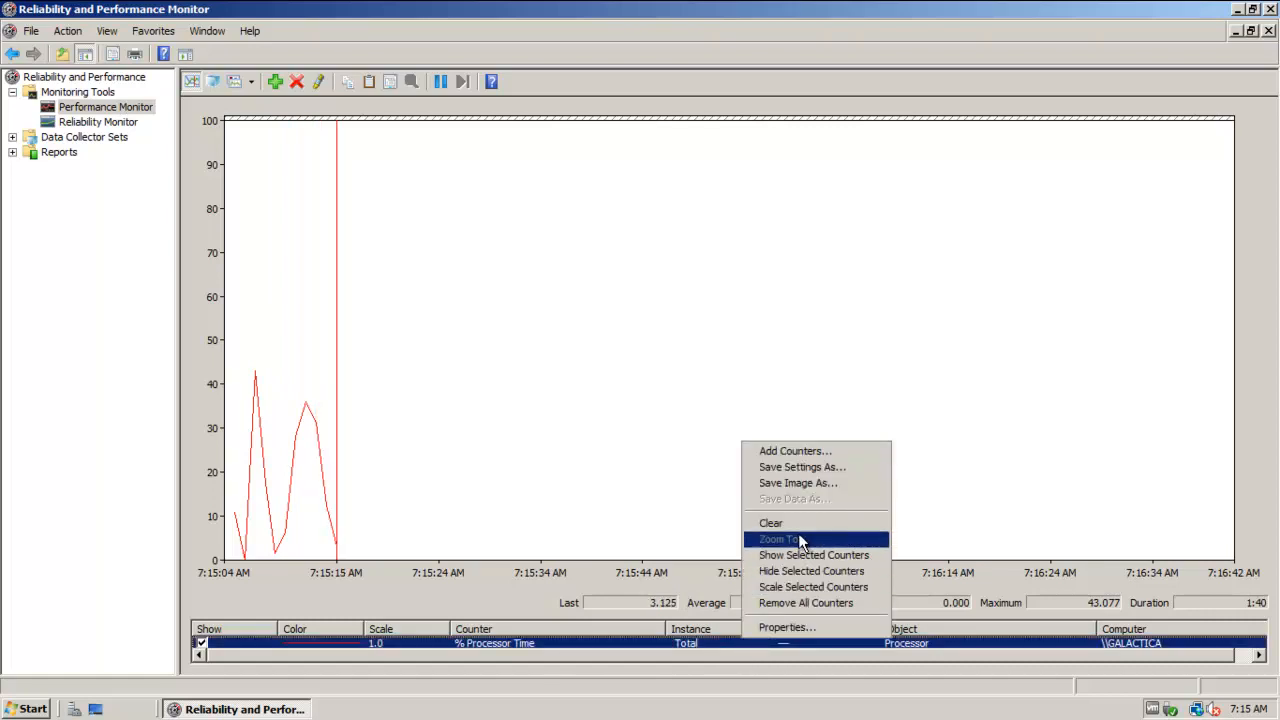
{"action": "left_click", "coordinate": [805, 601]}
{"action": "left_click", "coordinate": [687, 393]}
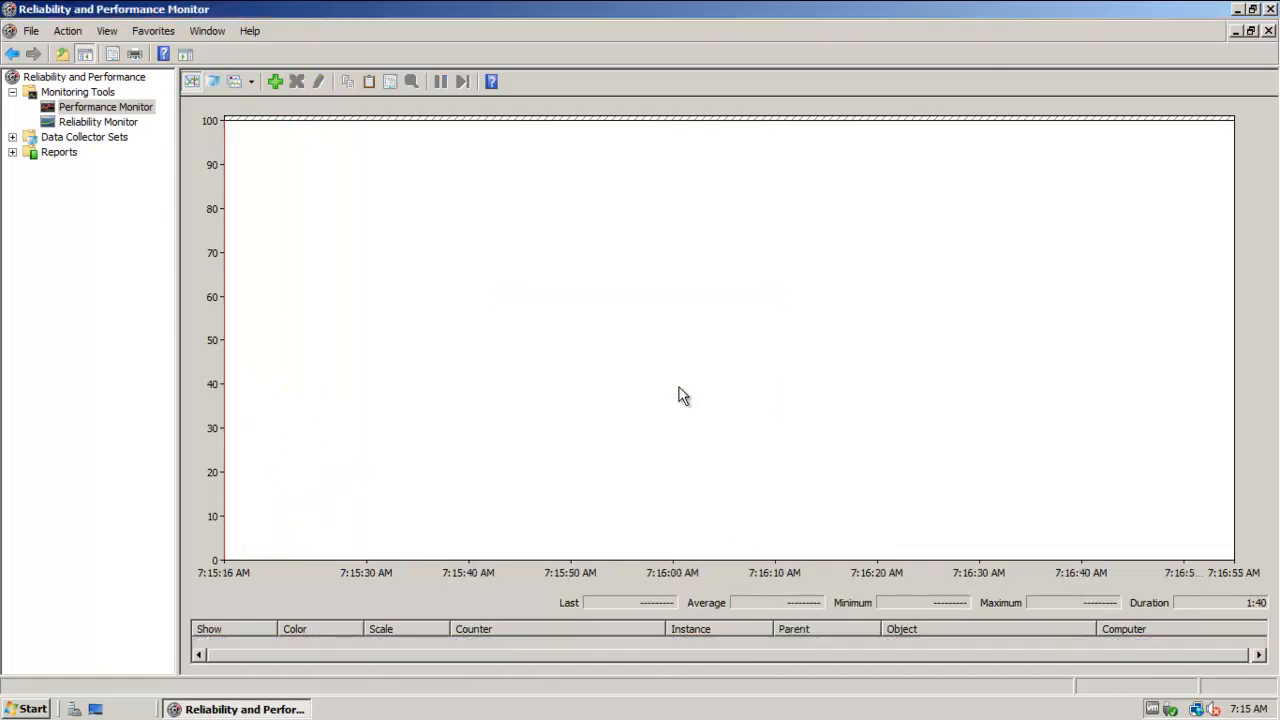
Add all Processor counters for the _Total instance on the local computer and show them as histogram bars.
{"action": "left_click", "coordinate": [275, 82]}
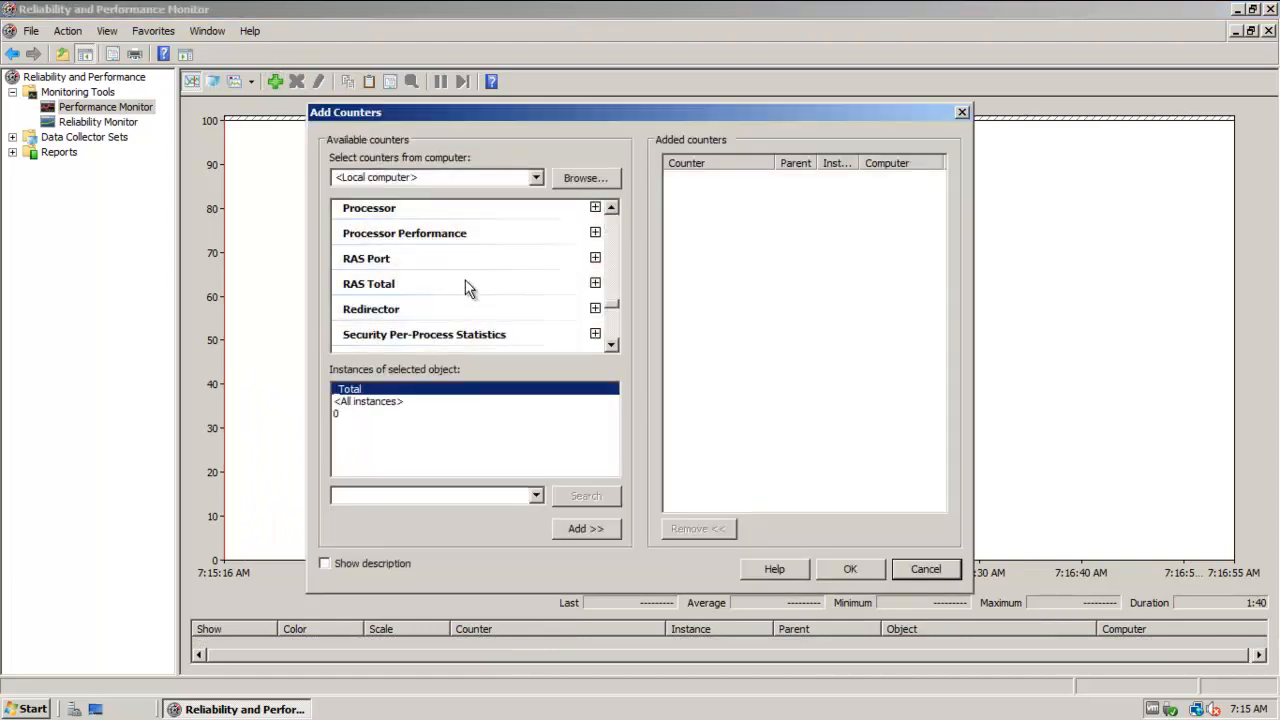
{"action": "left_click", "coordinate": [595, 233]}
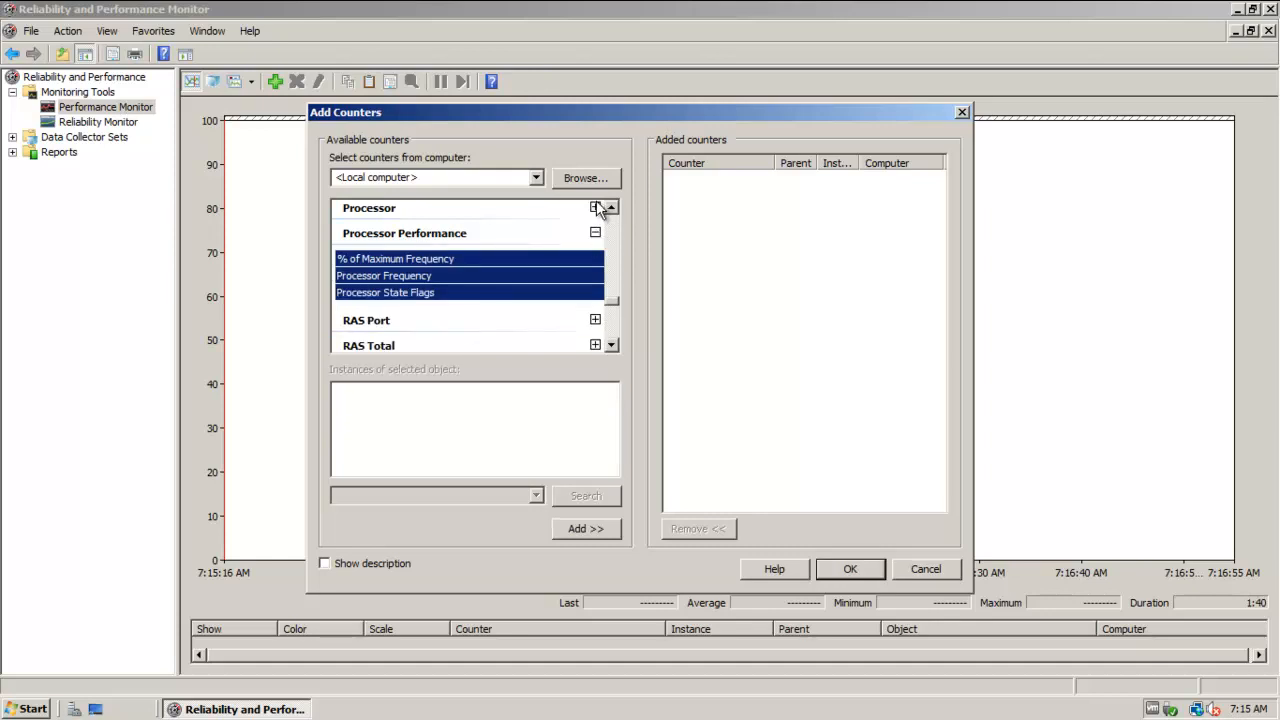
{"action": "left_click", "coordinate": [595, 207]}
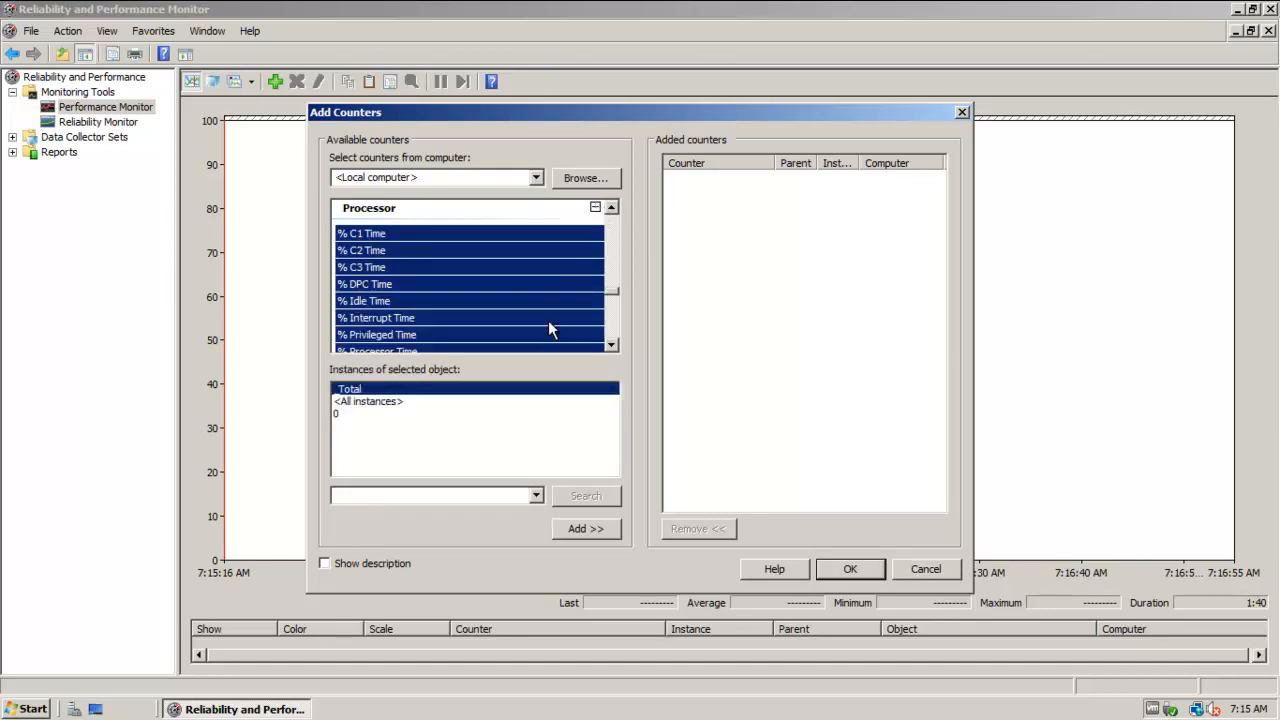
{"action": "left_click", "coordinate": [588, 529]}
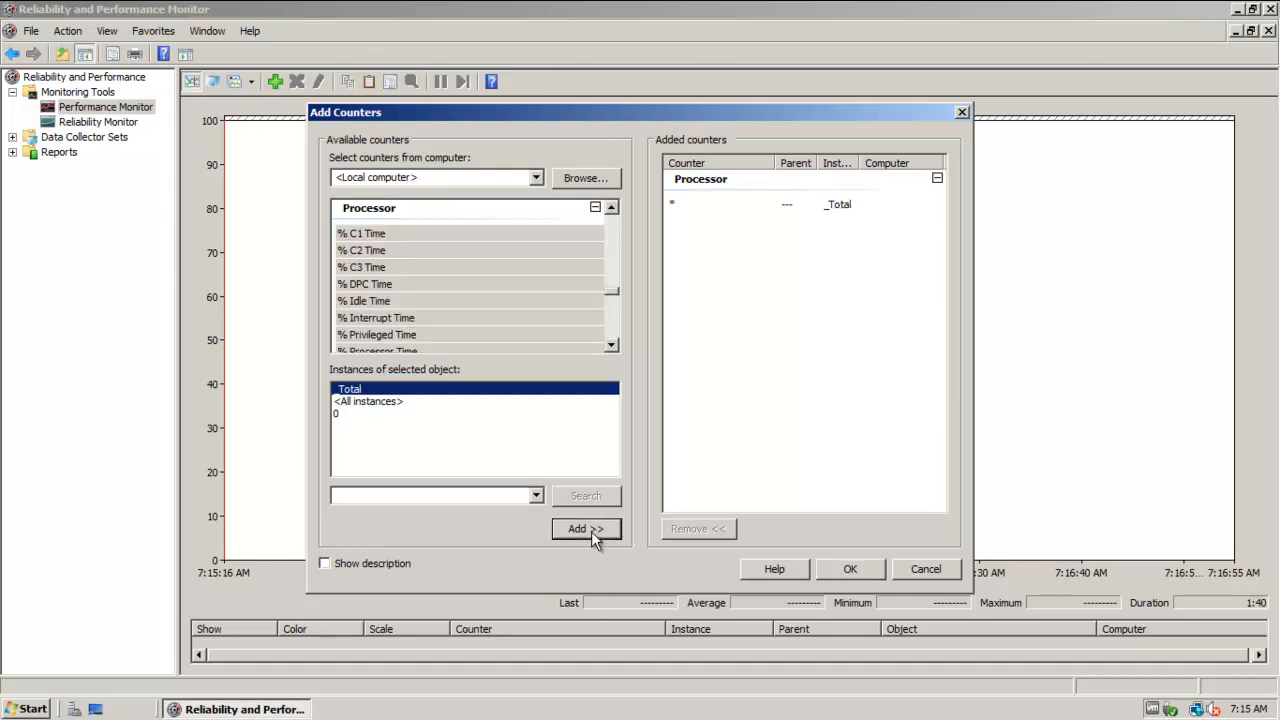
{"action": "left_click", "coordinate": [848, 570]}
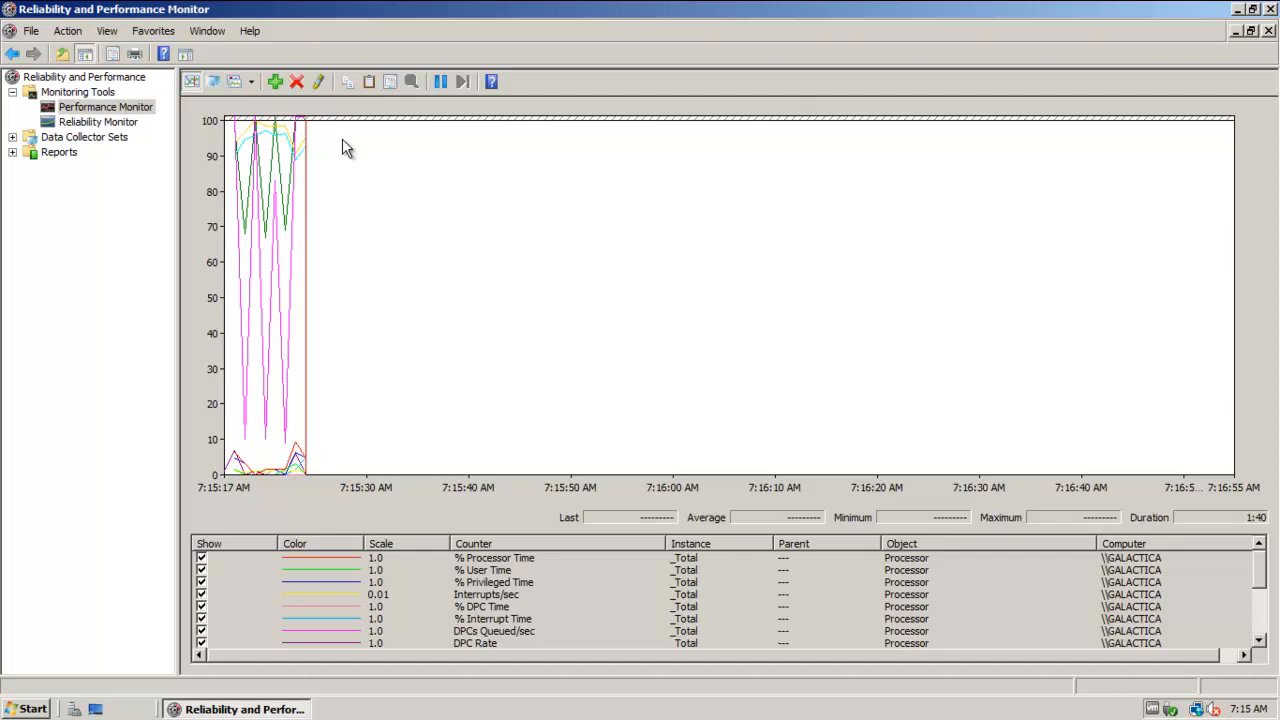
{"action": "left_click", "coordinate": [251, 81]}
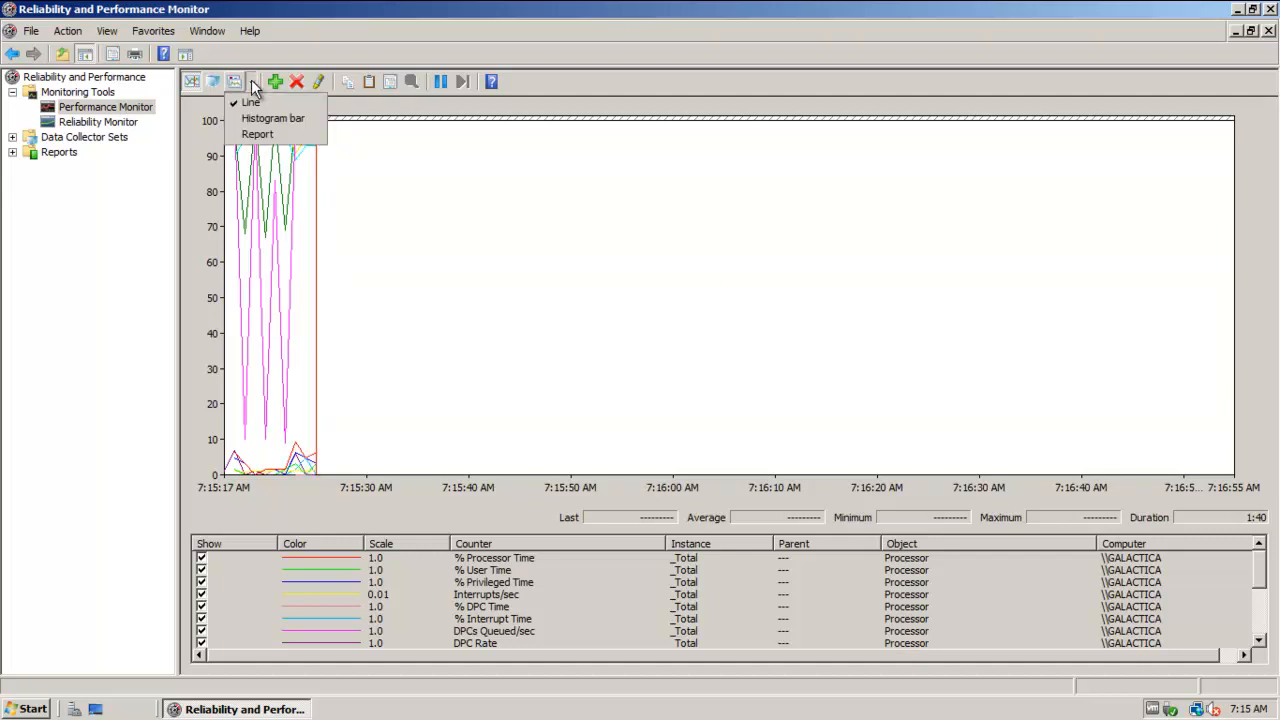
{"action": "left_click", "coordinate": [298, 119]}
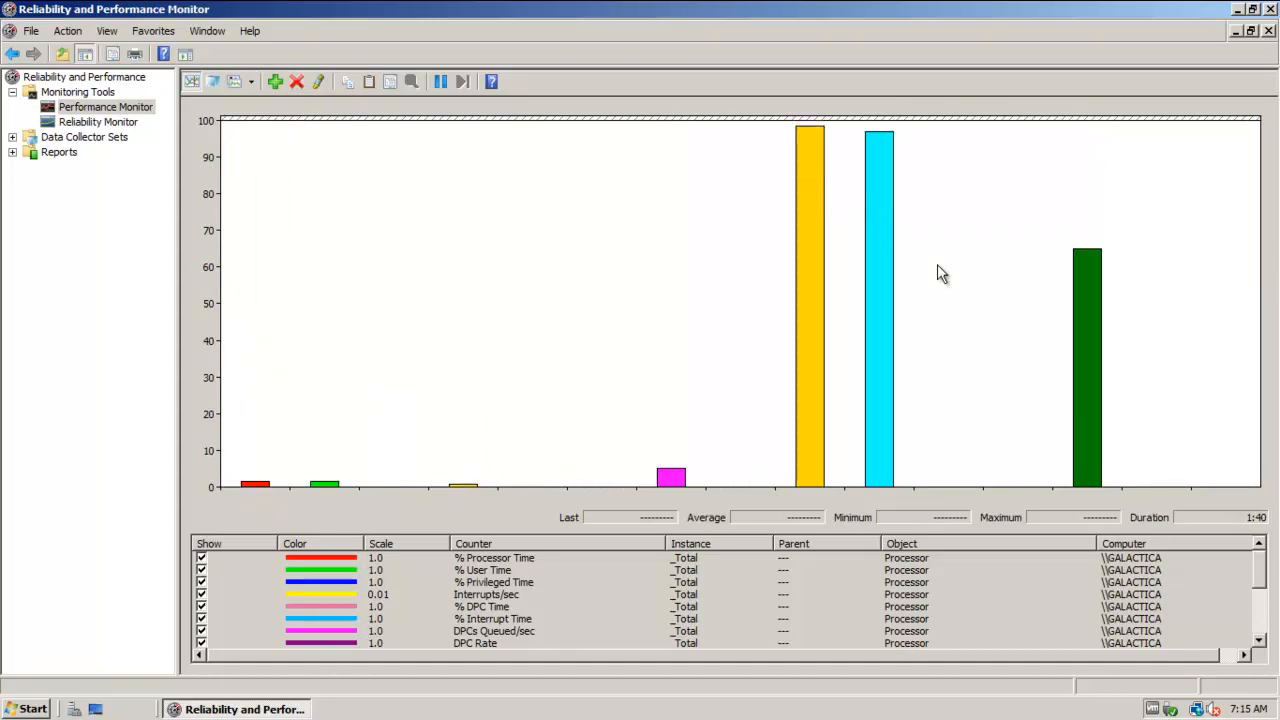
Examine the tall histogram bars by highlighting the % C1 Time, C1 Transitions/sec and % Idle Time counters.
{"action": "left_click", "coordinate": [883, 271]}
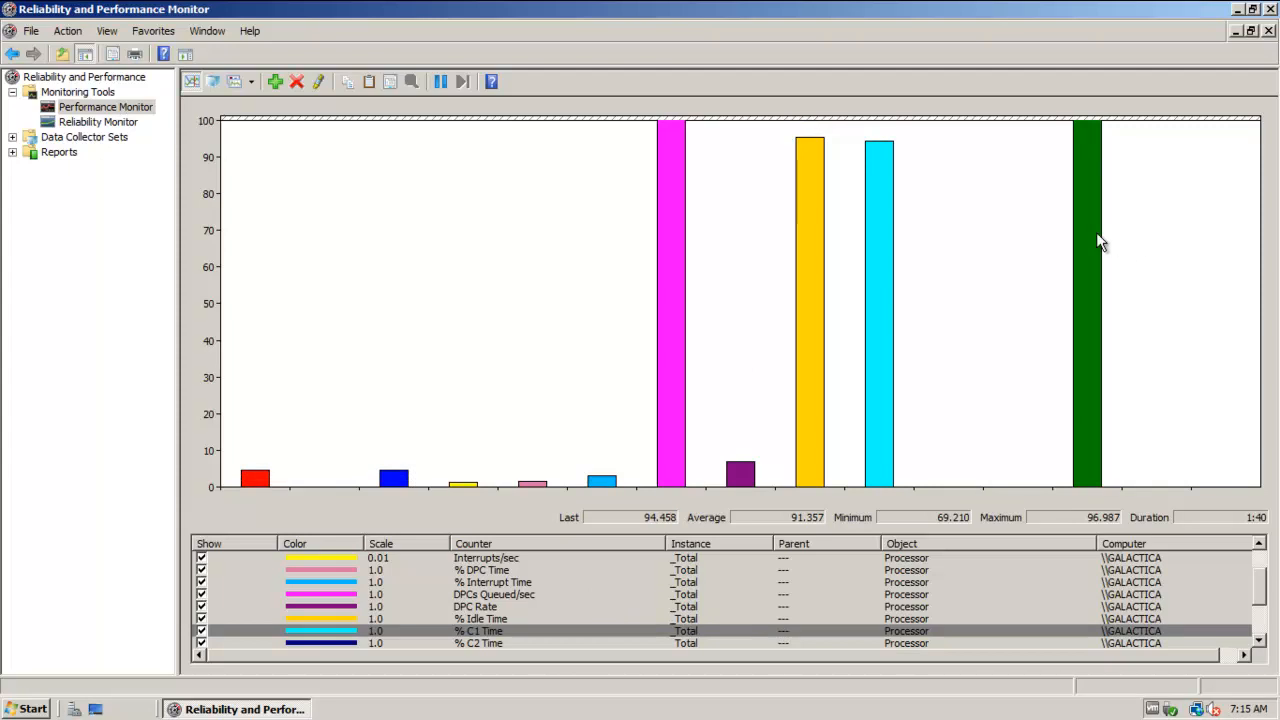
{"action": "key", "text": "Down"}
{"action": "key", "text": "Down"}
{"action": "key", "text": "Down"}
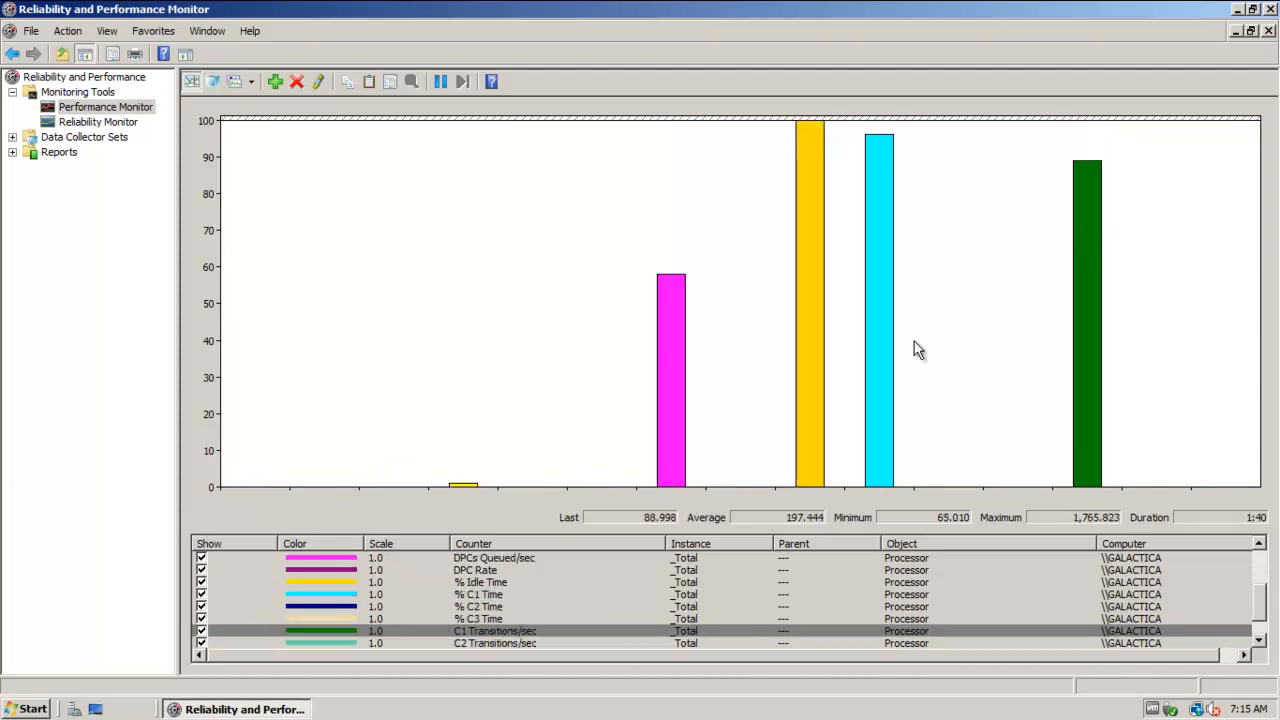
{"action": "left_click", "coordinate": [876, 308]}
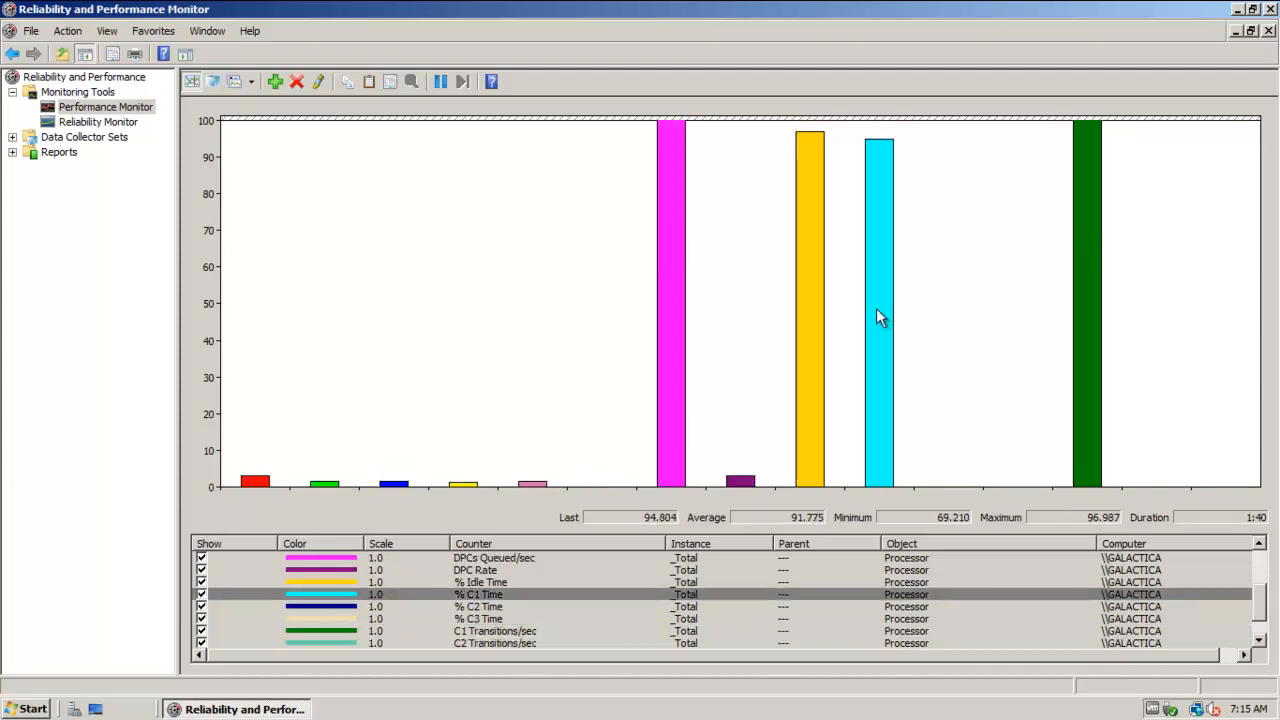
{"action": "left_click", "coordinate": [803, 274]}
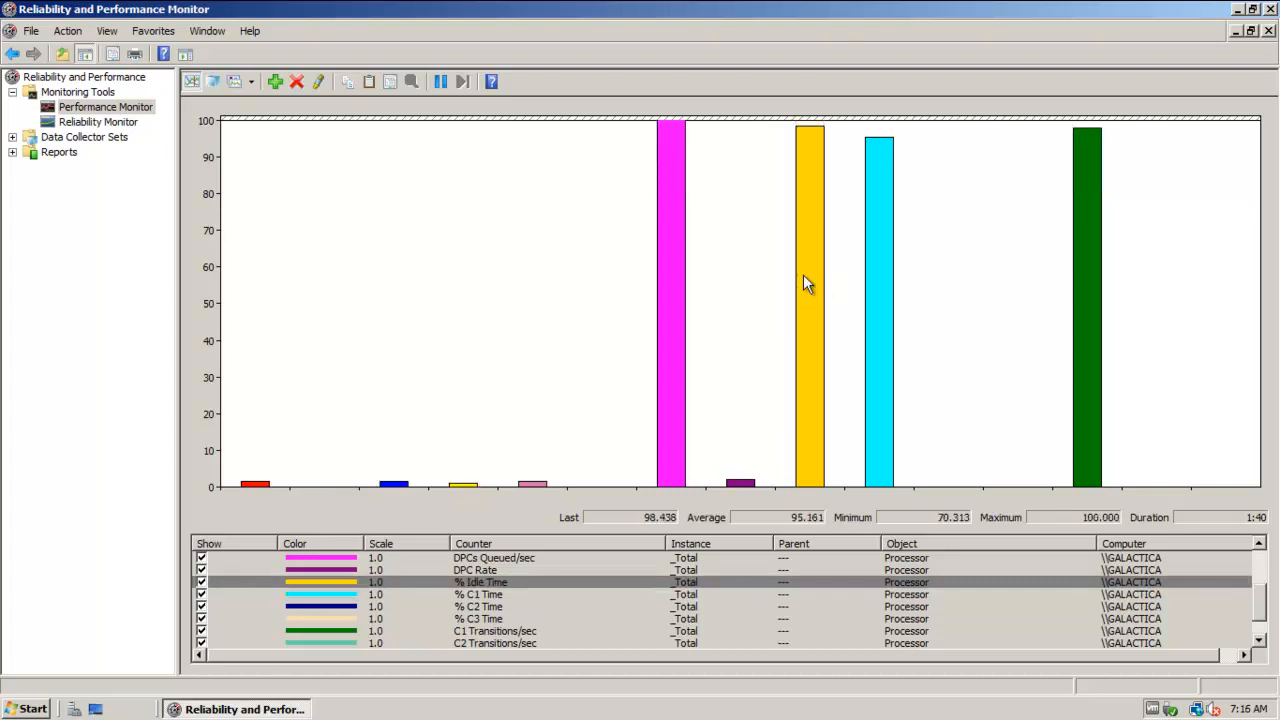
Delete the DPCs Queued/sec, DPC Rate, % Idle Time, % C1 Time and % C2 Time counters one by one.
{"action": "left_click", "coordinate": [672, 277]}
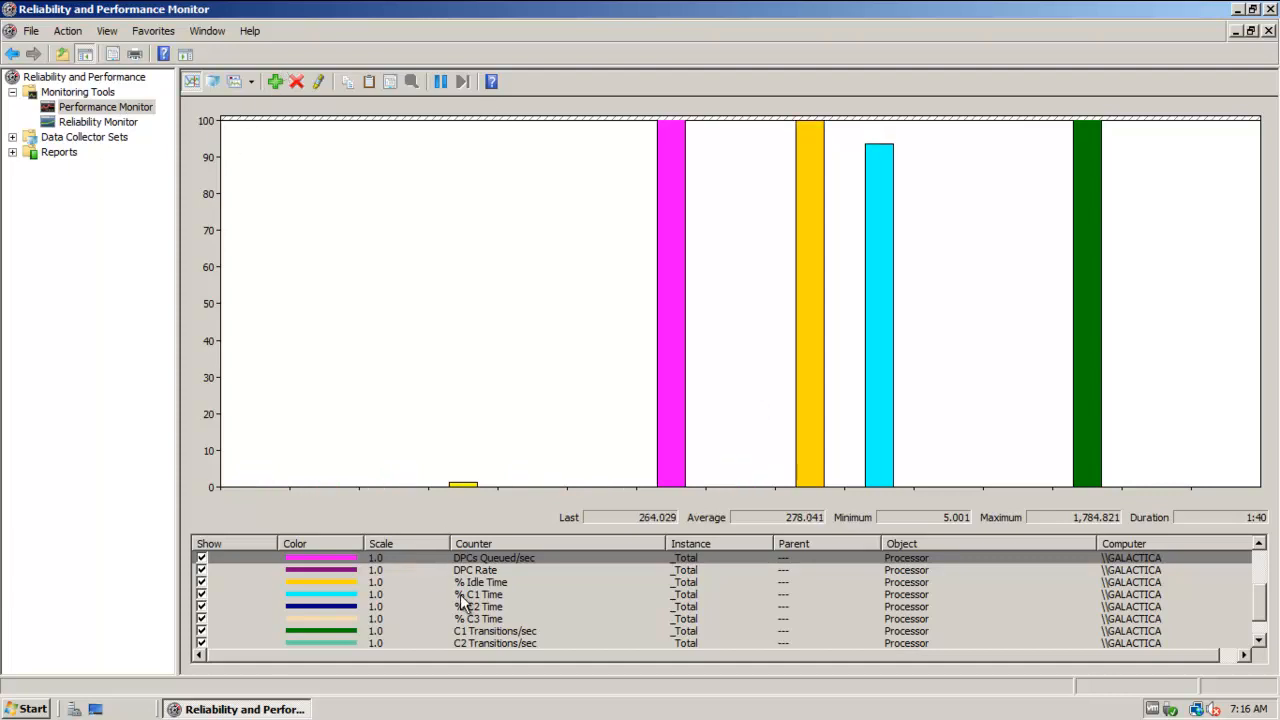
{"action": "left_click", "coordinate": [295, 85]}
{"action": "left_click", "coordinate": [295, 85]}
{"action": "left_click", "coordinate": [295, 85]}
{"action": "left_click", "coordinate": [295, 85]}
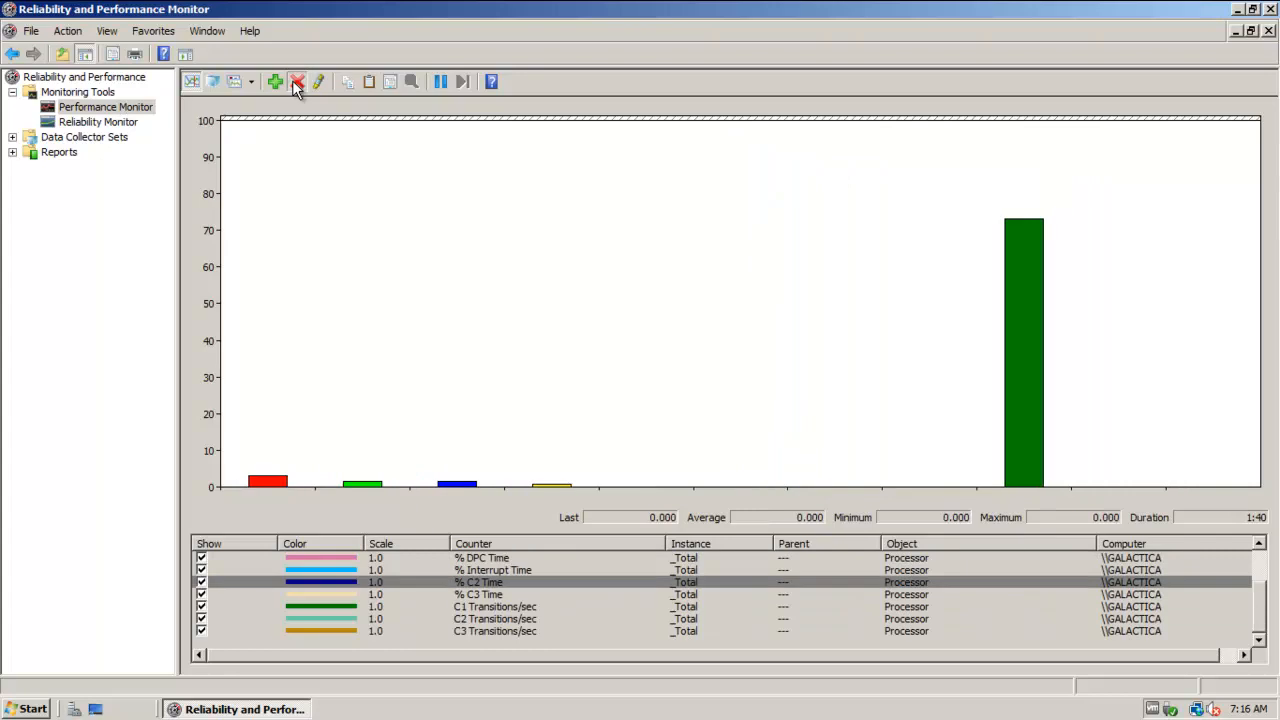
{"action": "left_click", "coordinate": [295, 85]}
Remove all remaining Processor counters from the histogram at once and confirm the removal.
{"action": "right_click", "coordinate": [597, 582]}
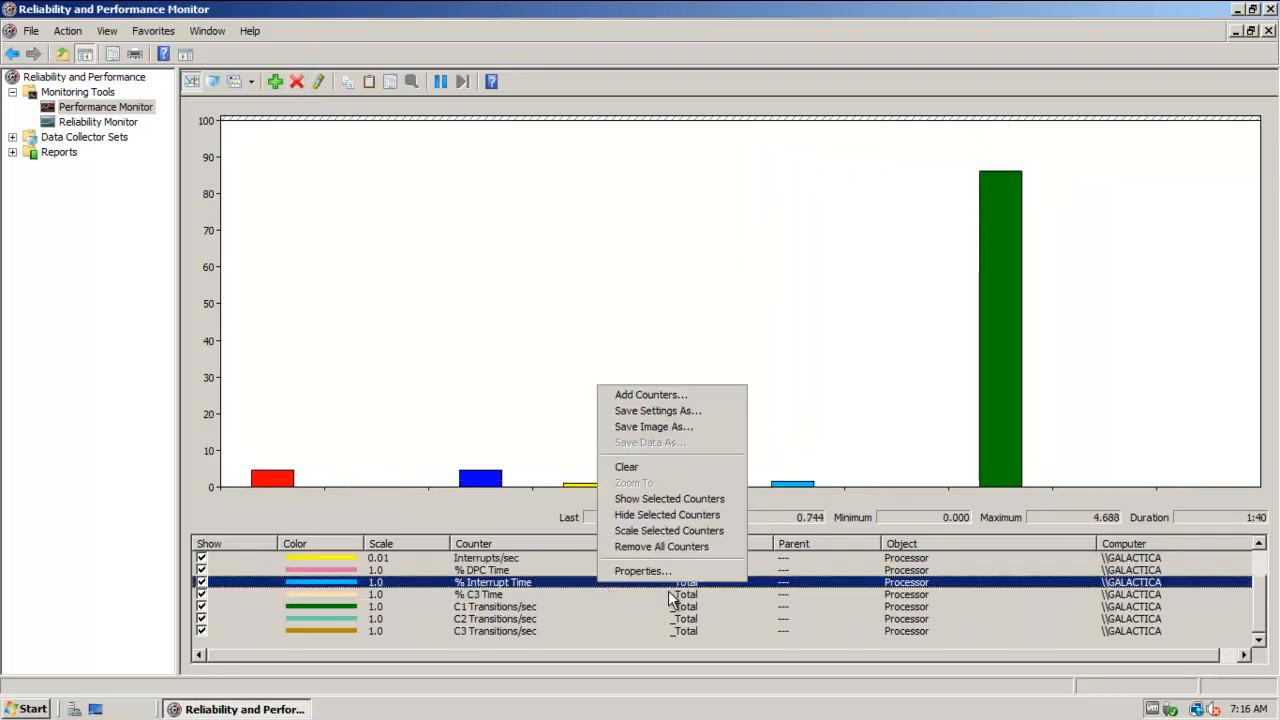
{"action": "left_click", "coordinate": [671, 546]}
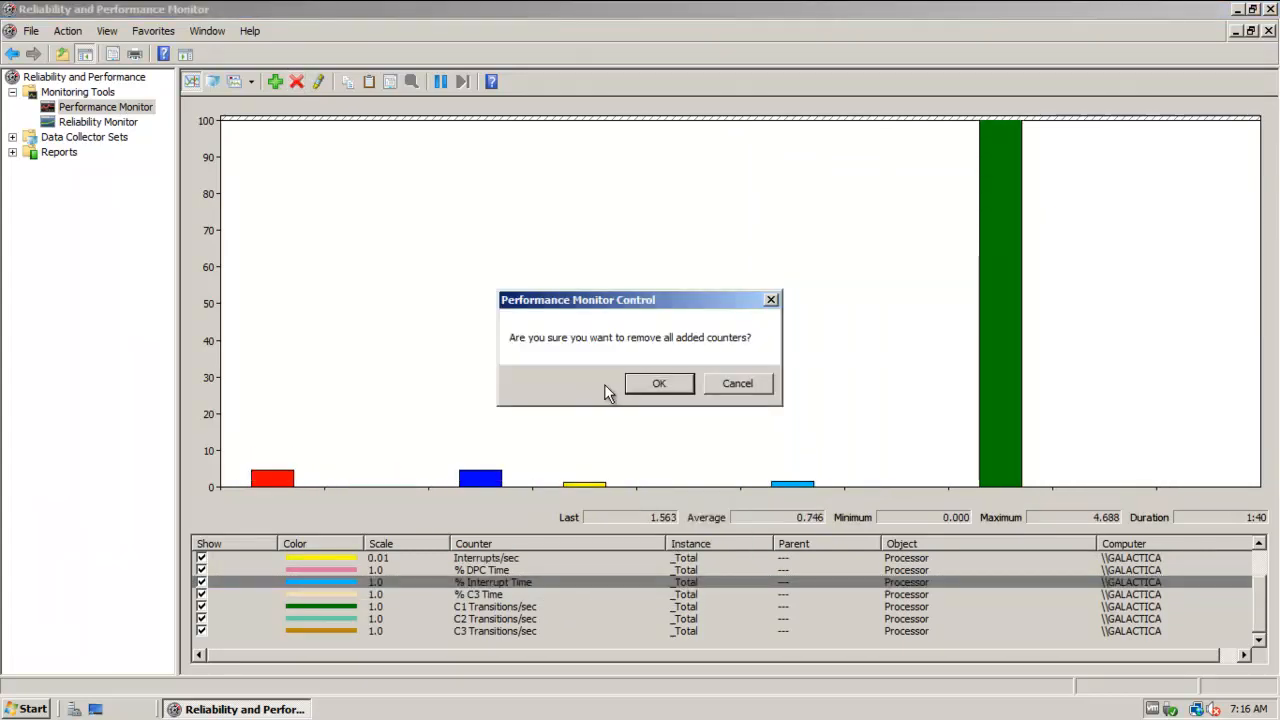
{"action": "left_click", "coordinate": [658, 385]}
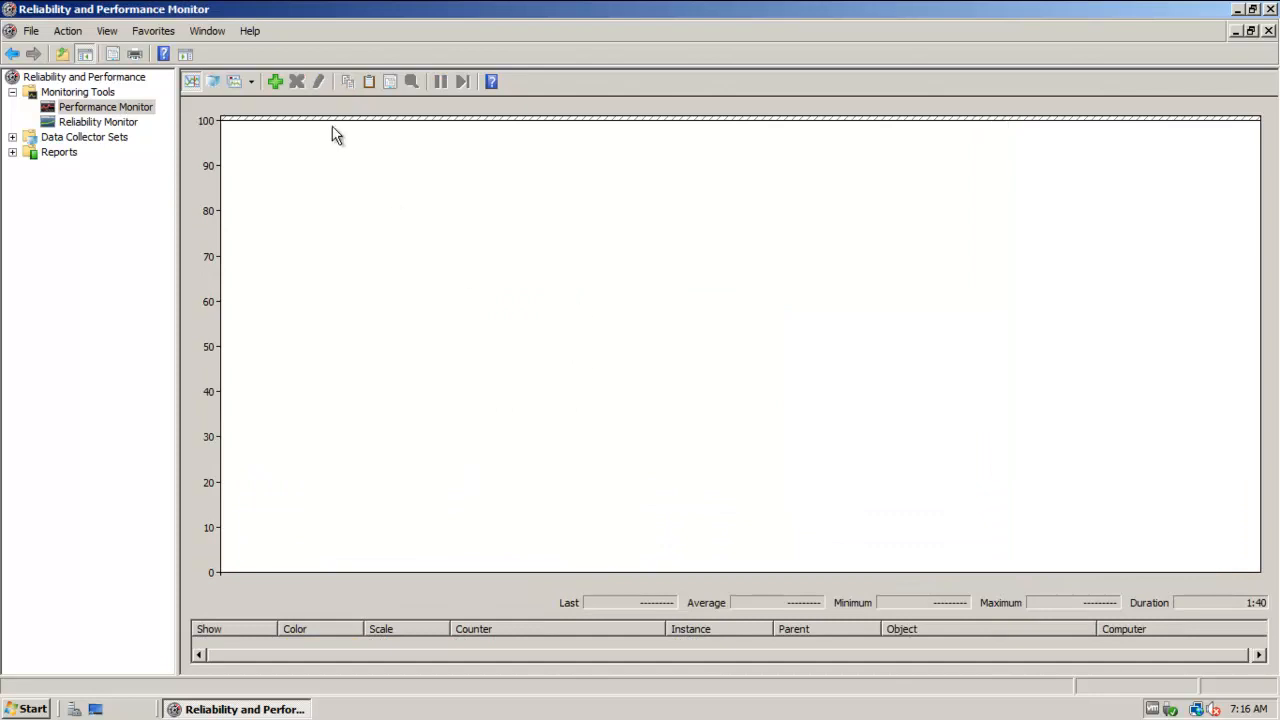
Add all Network Interface counters for all instances on the local computer to the graph.
{"action": "left_click", "coordinate": [275, 80]}
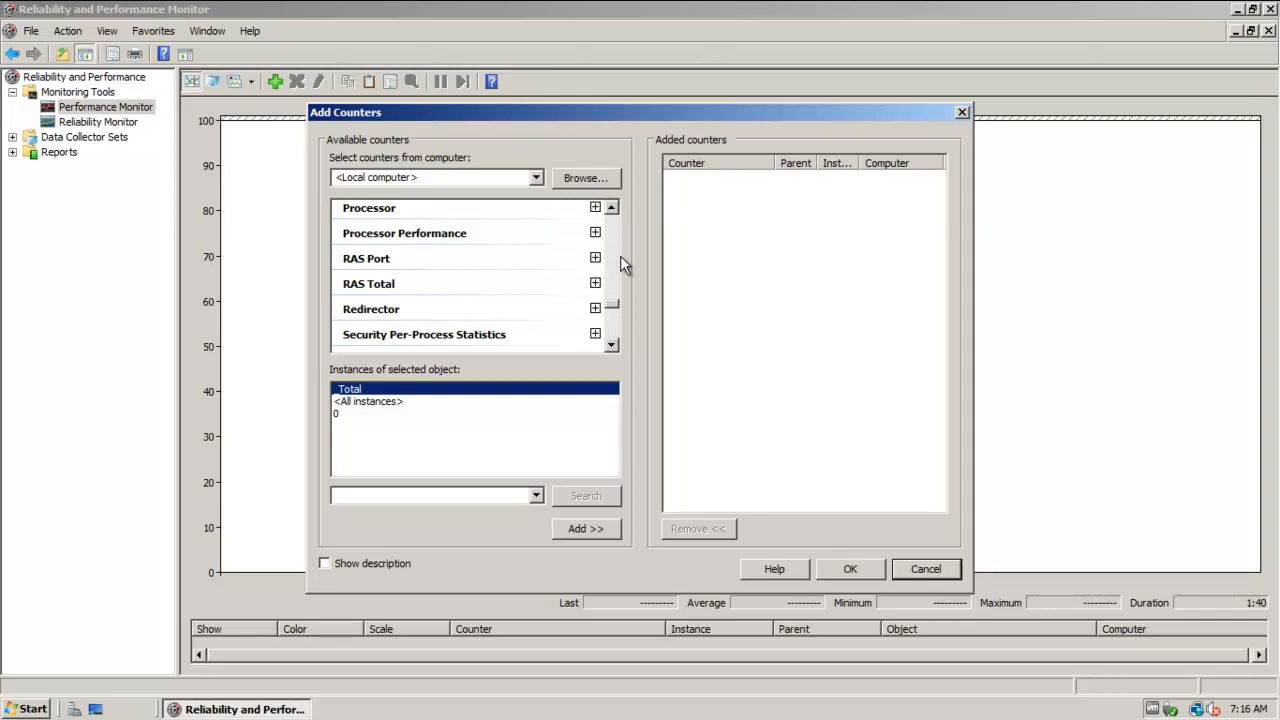
{"action": "scroll", "coordinate": [615, 204], "scroll_direction": "up", "scroll_amount": 1}
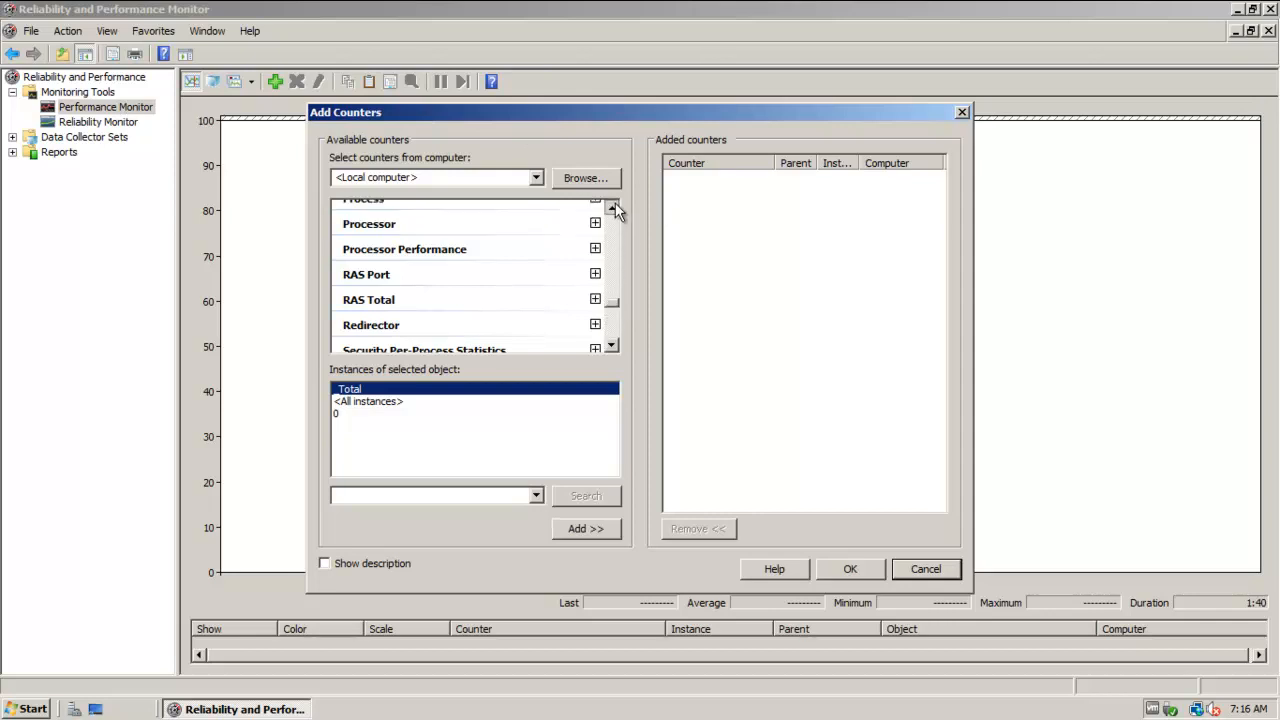
{"action": "left_click", "coordinate": [612, 207]}
{"action": "left_click", "coordinate": [612, 207]}
{"action": "left_click", "coordinate": [612, 207]}
{"action": "left_click", "coordinate": [612, 207]}
{"action": "left_click", "coordinate": [612, 207]}
{"action": "left_click", "coordinate": [612, 207]}
{"action": "left_click", "coordinate": [615, 240]}
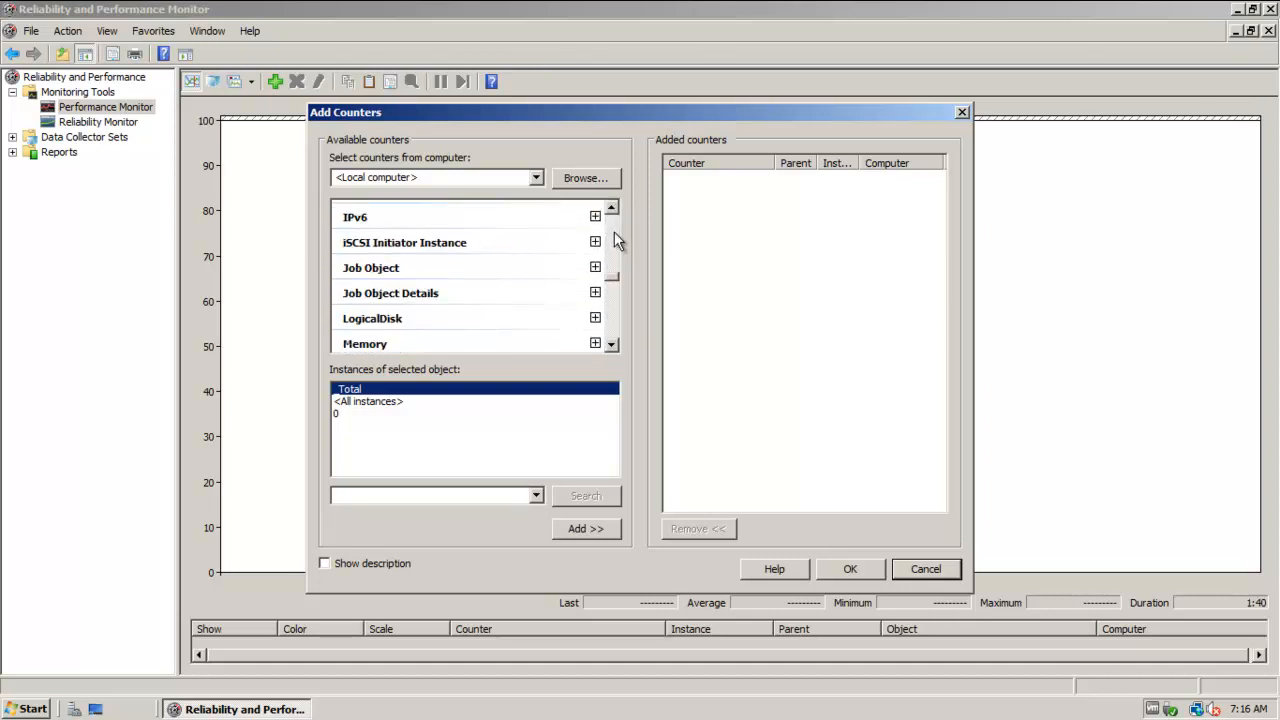
{"action": "left_click", "coordinate": [616, 311]}
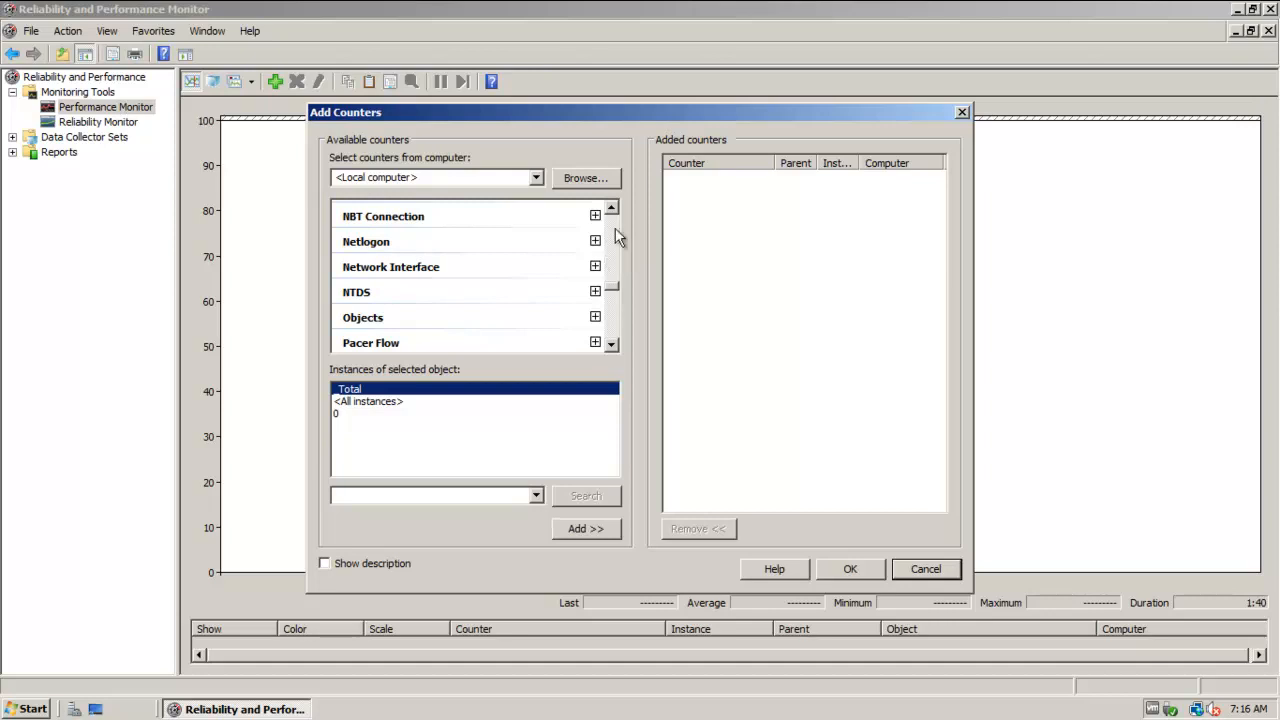
{"action": "left_click", "coordinate": [575, 266]}
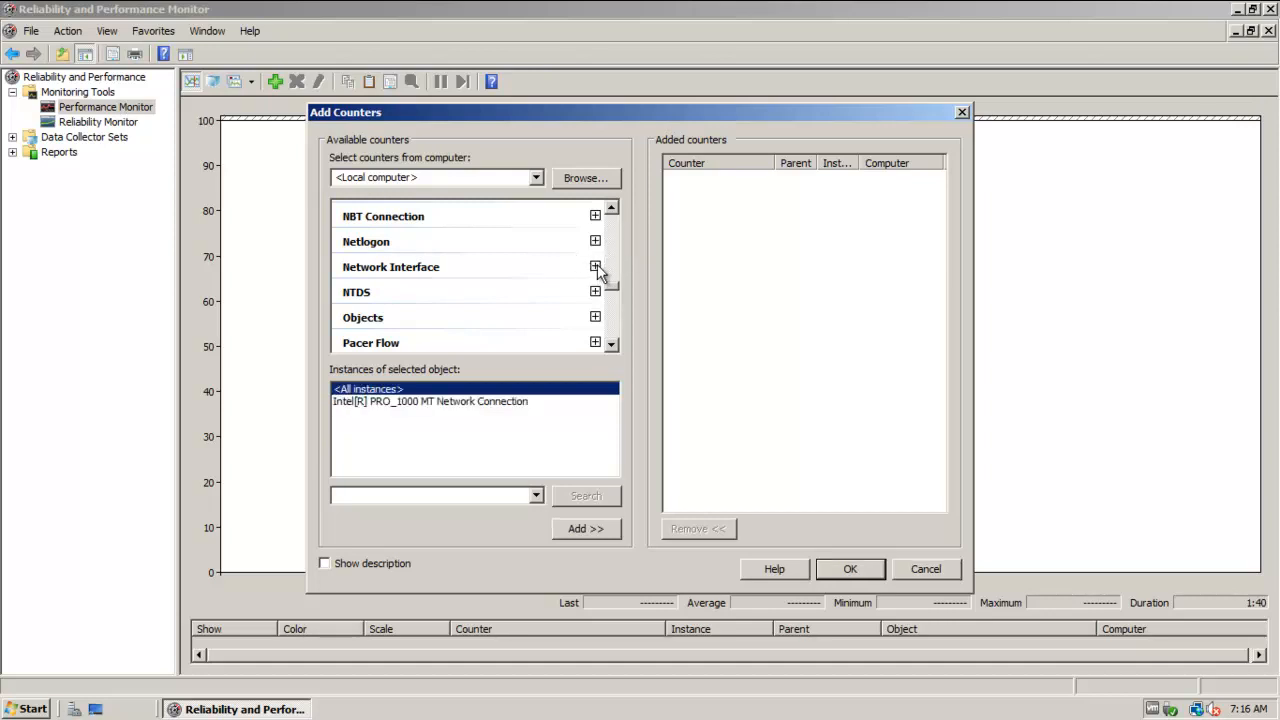
{"action": "left_click", "coordinate": [595, 267]}
{"action": "left_click", "coordinate": [582, 530]}
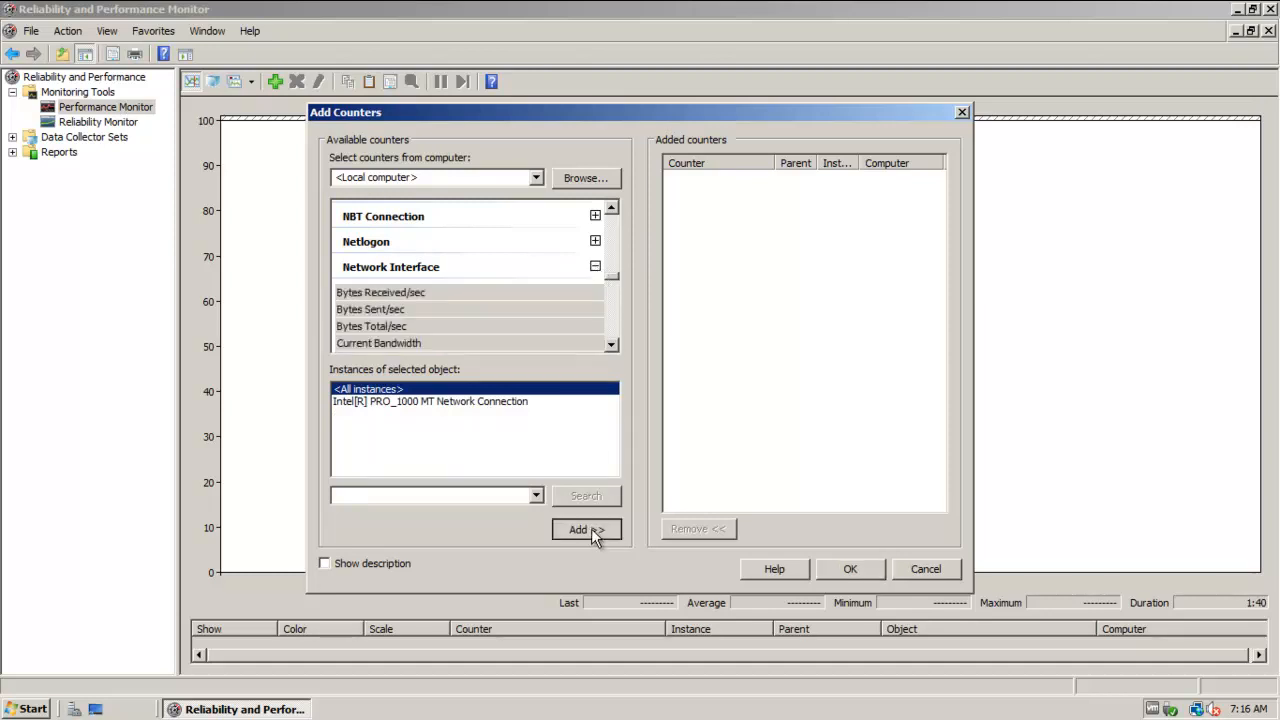
{"action": "left_click", "coordinate": [850, 572]}
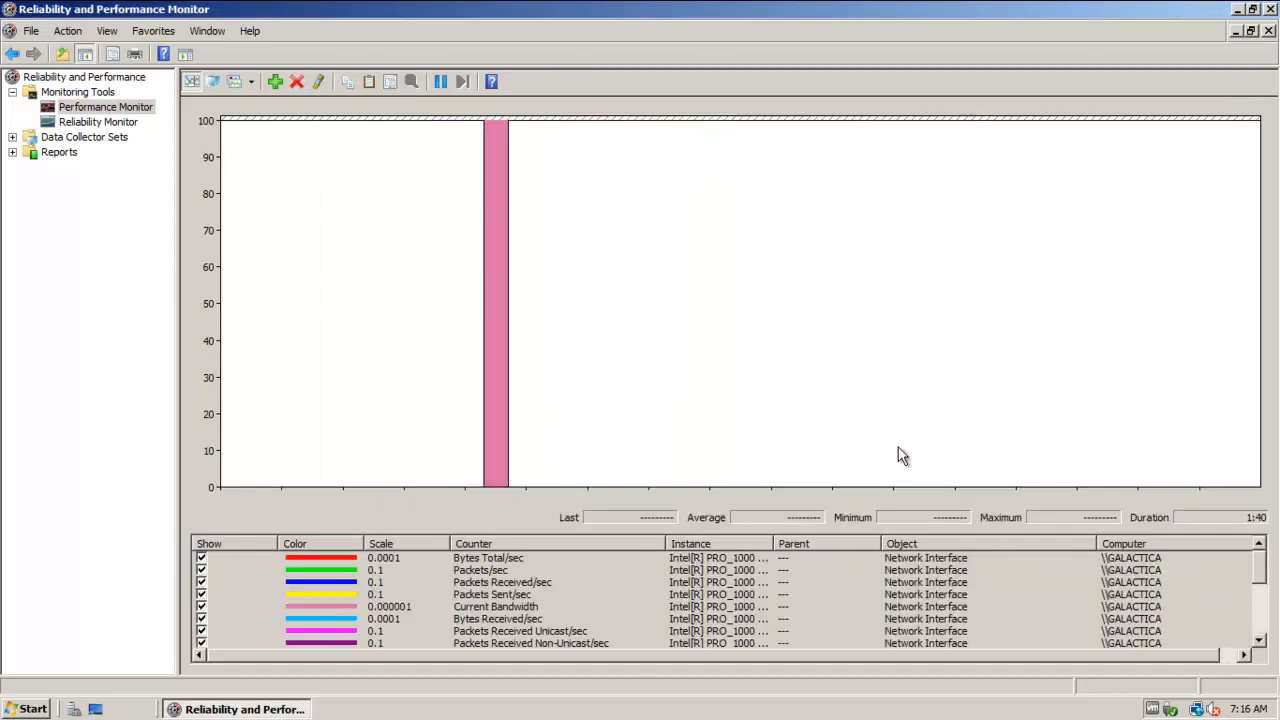
Highlight the Current Bandwidth counter and switch the graph to the line view.
{"action": "left_click", "coordinate": [497, 352]}
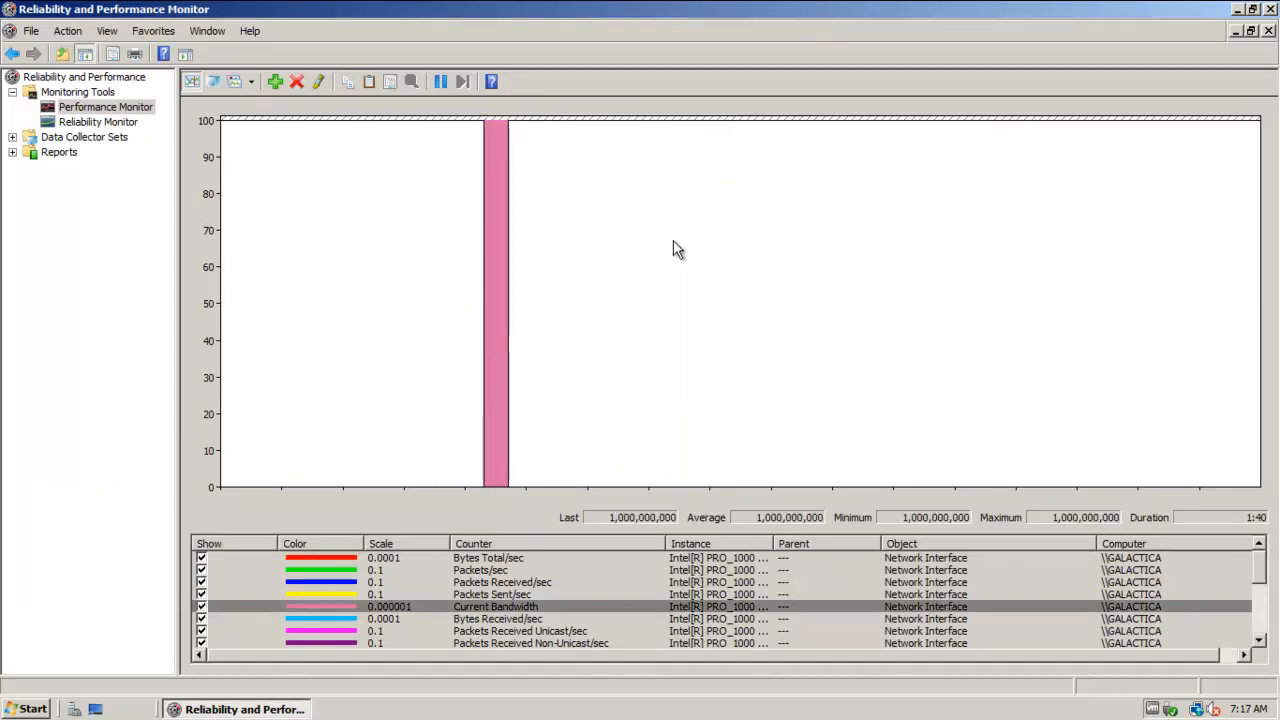
{"action": "left_click", "coordinate": [255, 86]}
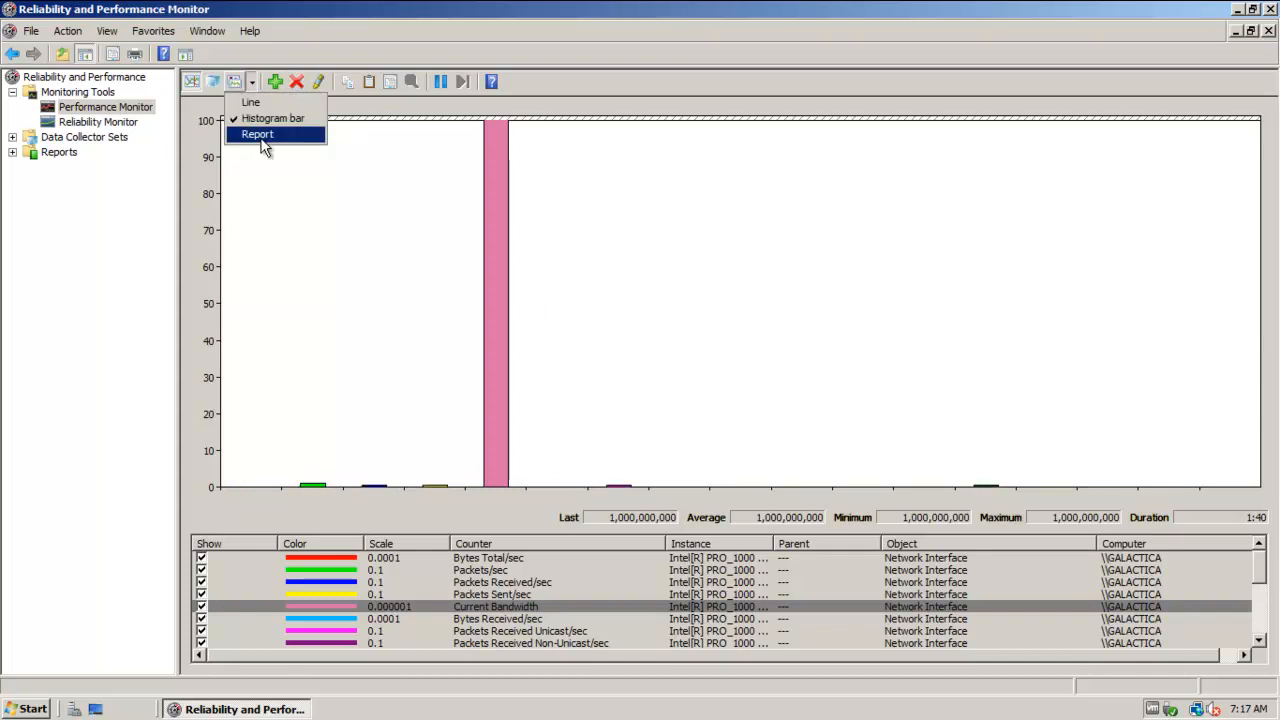
{"action": "left_click", "coordinate": [254, 102]}
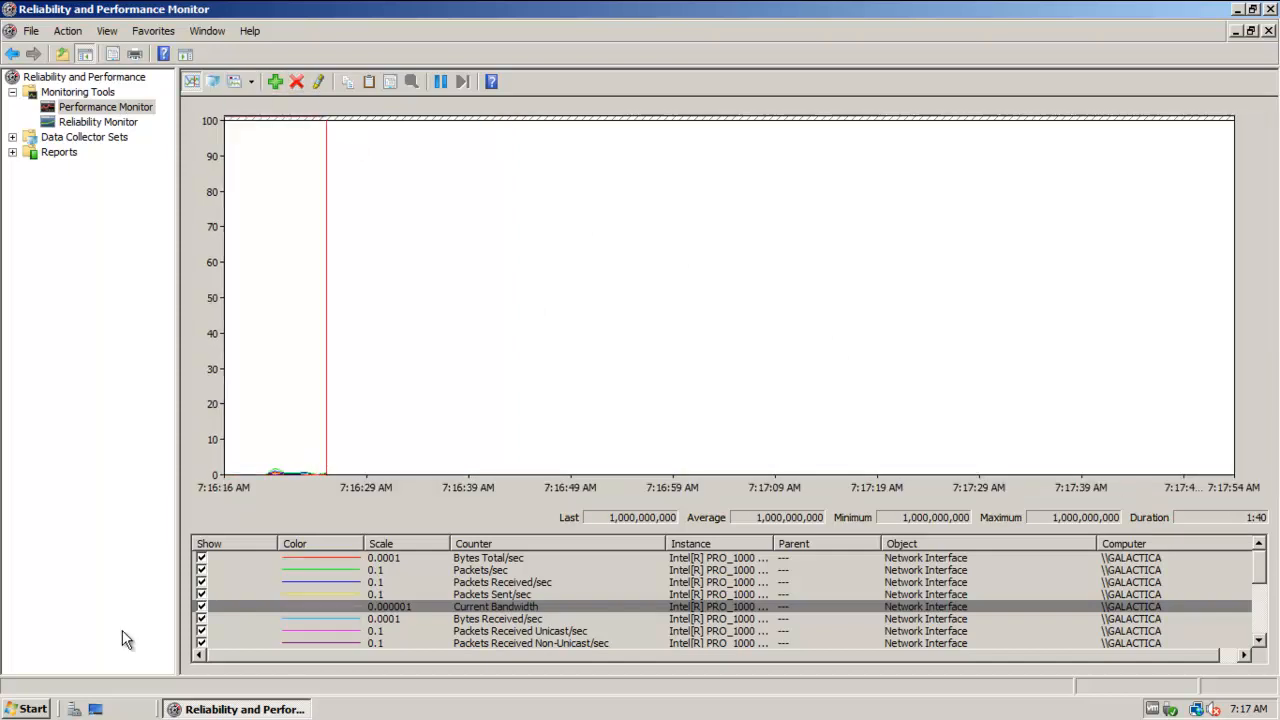
Open the shared resources of the network server \\pegasus.
{"action": "left_click", "coordinate": [26, 708]}
{"action": "left_click", "coordinate": [115, 674]}
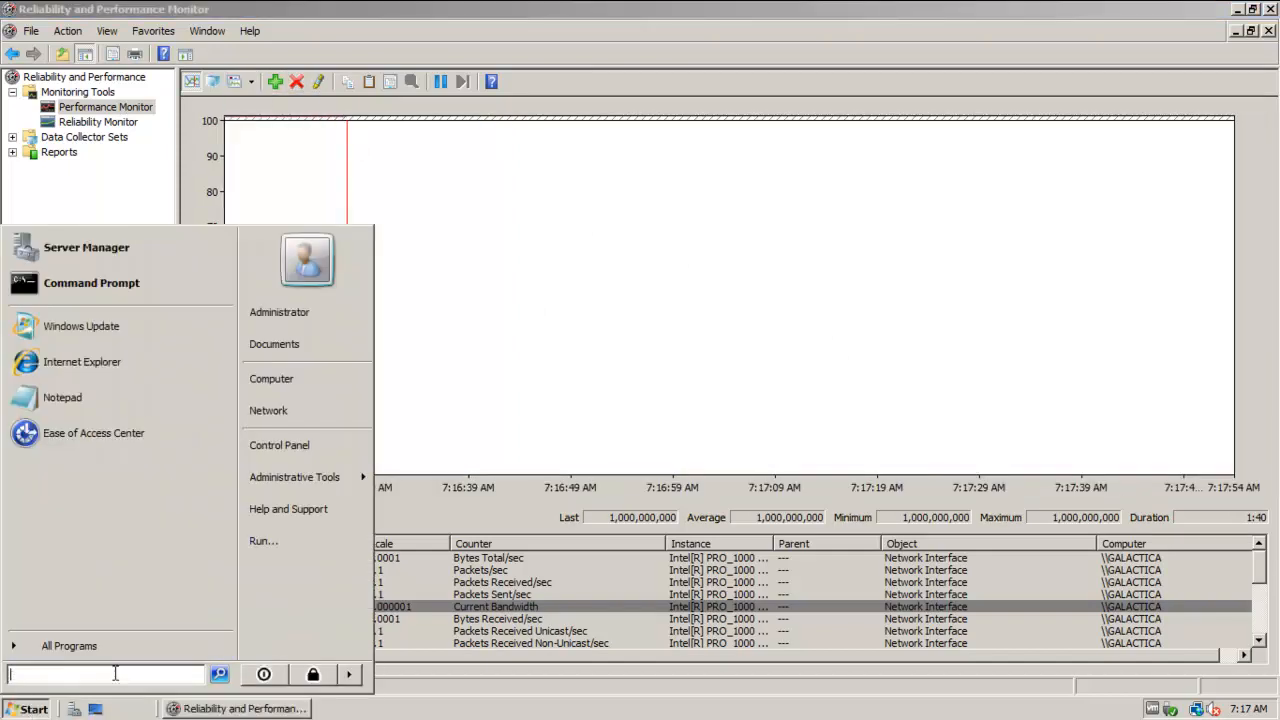
{"action": "type", "text": "\\pegasus"}
{"action": "key", "text": "Return"}
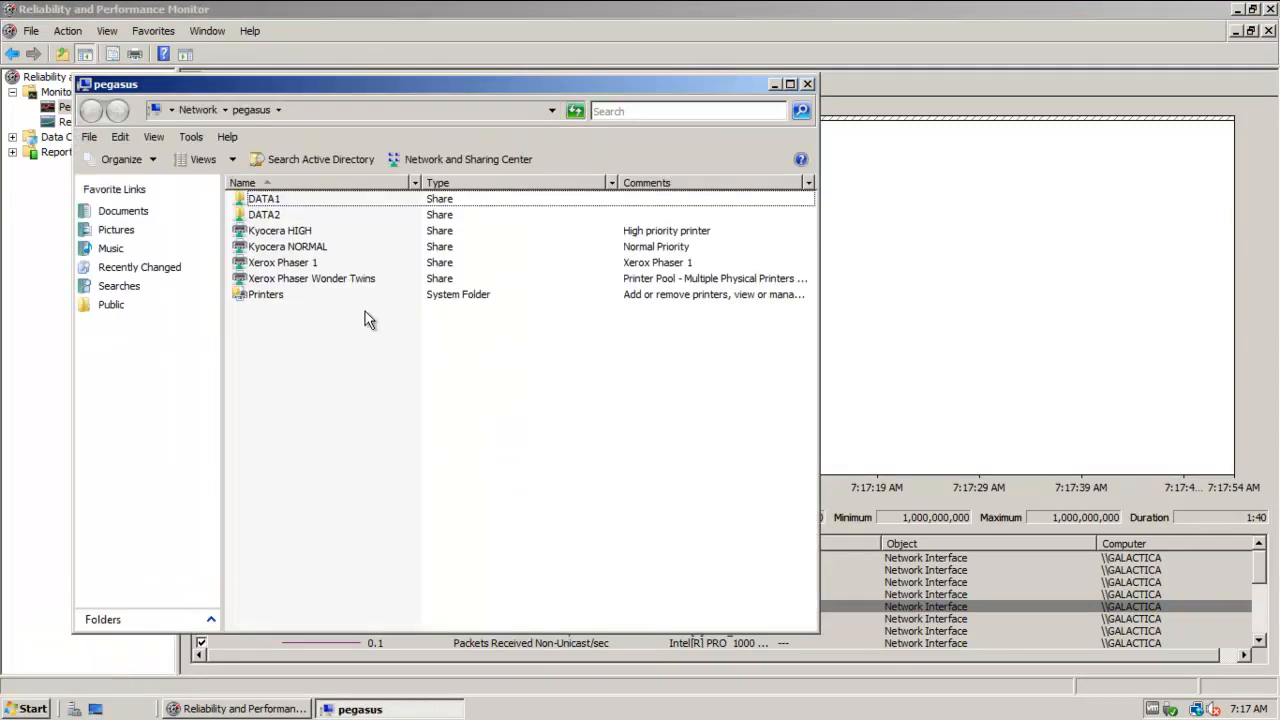
Look into the DATA1 share, return to the server's share list and open the DATA2 share.
{"action": "double_click", "coordinate": [263, 199]}
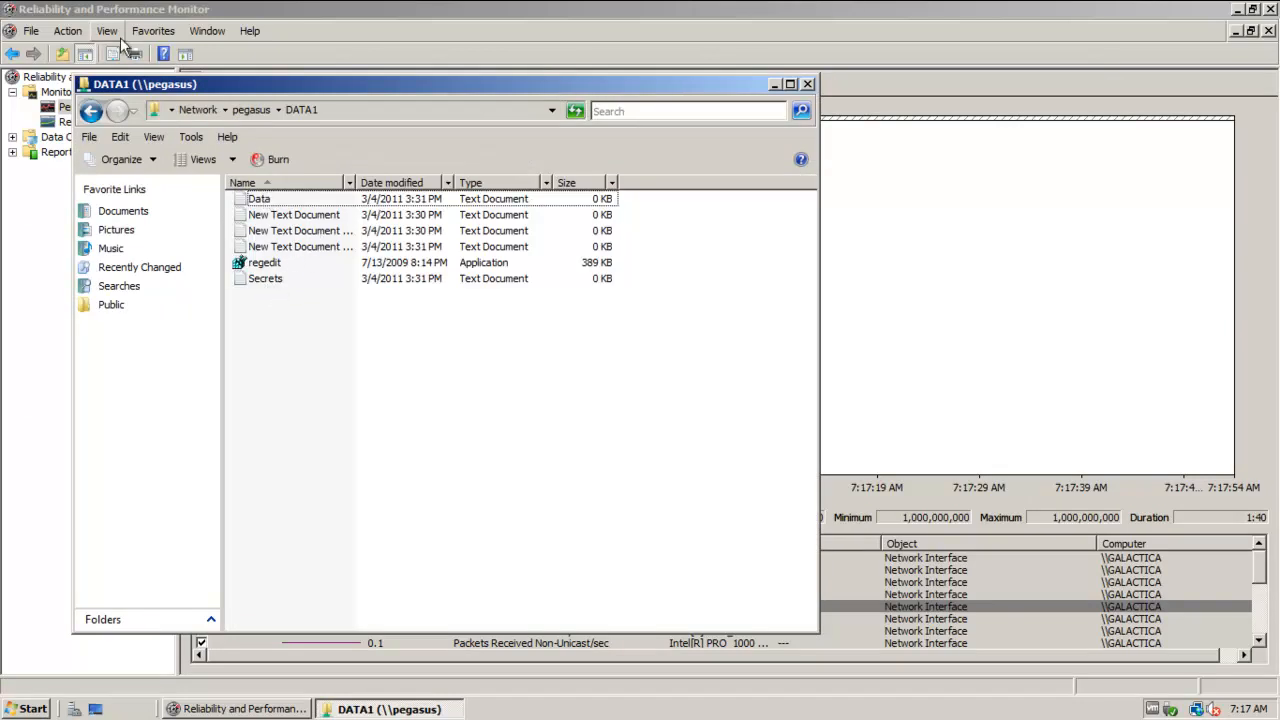
{"action": "left_click", "coordinate": [91, 110]}
{"action": "double_click", "coordinate": [280, 215]}
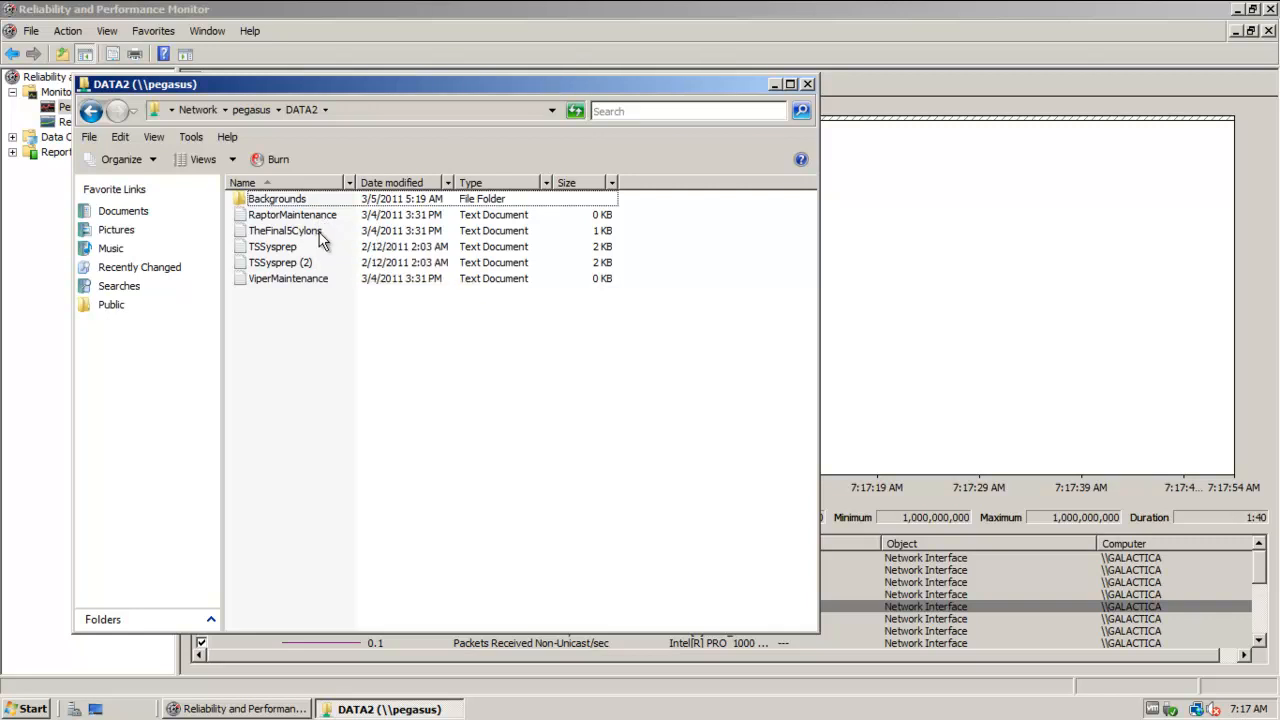
Copy the Backgrounds folder and the RaptorMaintenance, ViperMaintenance and TSSysprep (2) text files from the DATA2 share.
{"action": "left_click", "coordinate": [320, 216]}
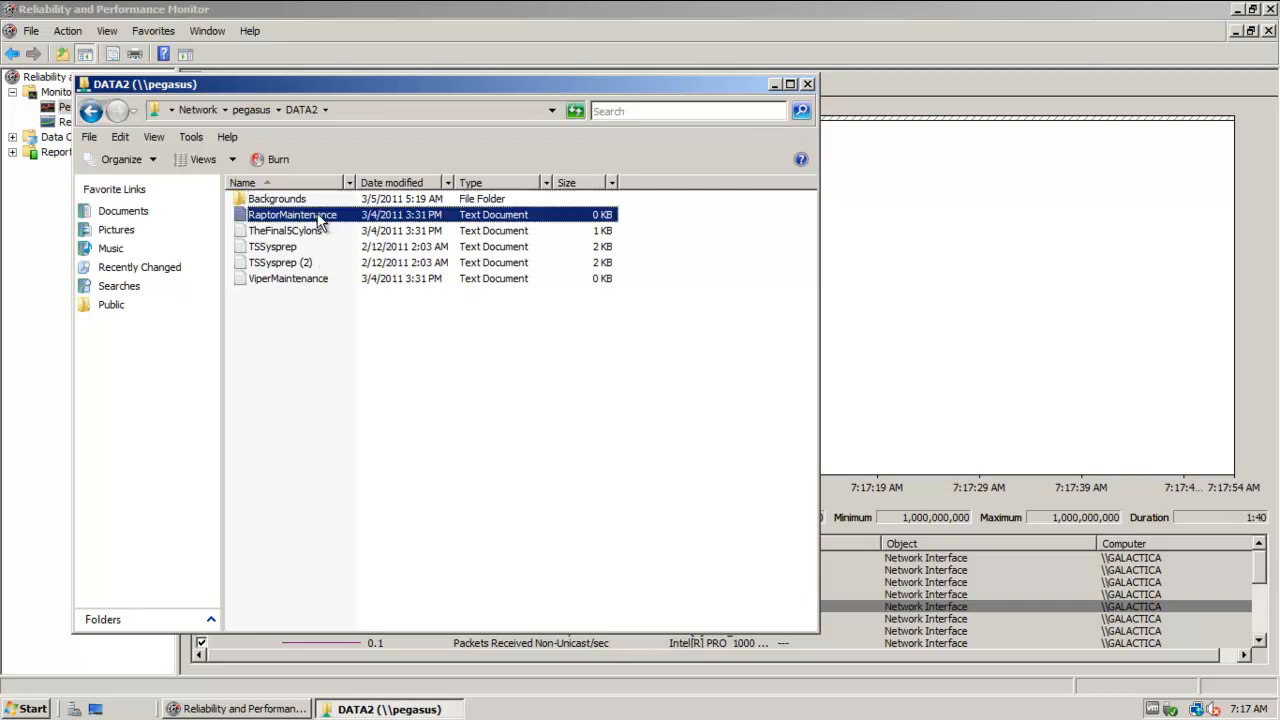
{"action": "left_click", "coordinate": [312, 281], "text": "ctrl"}
{"action": "right_click", "coordinate": [312, 281]}
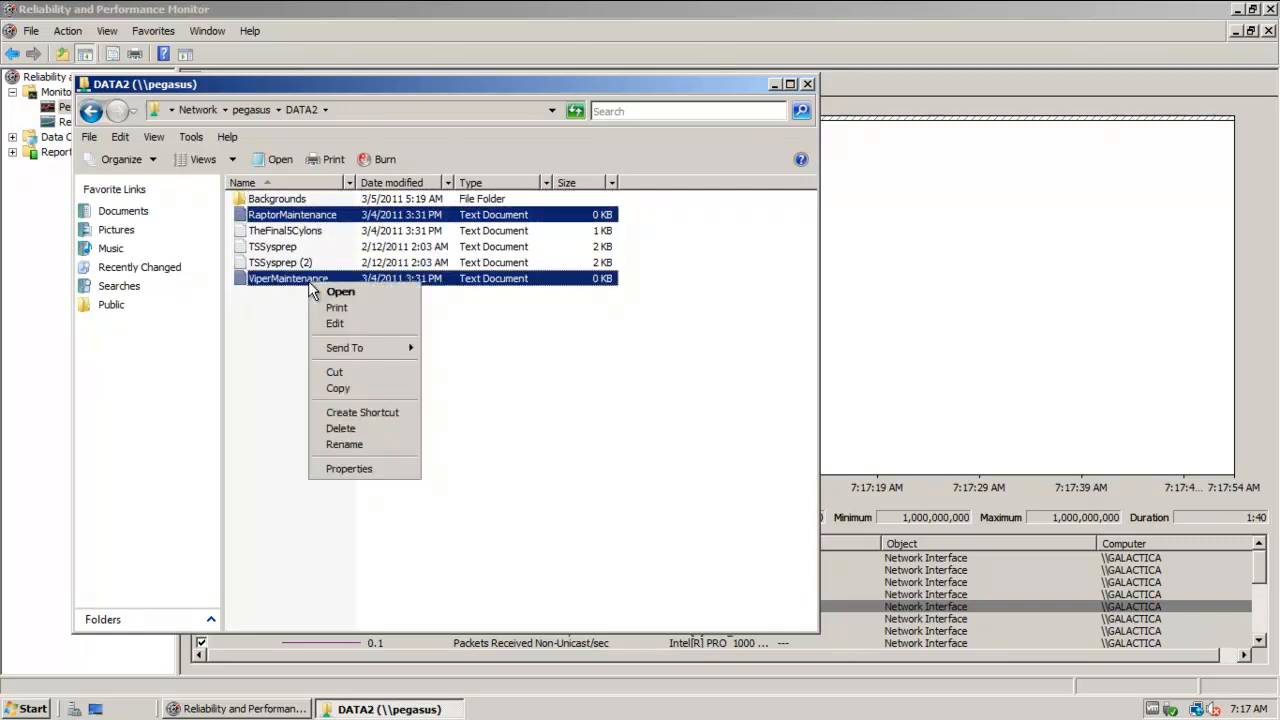
{"action": "left_click", "coordinate": [360, 265], "text": "ctrl"}
{"action": "left_click", "coordinate": [360, 263], "text": "ctrl"}
{"action": "right_click", "coordinate": [358, 262]}
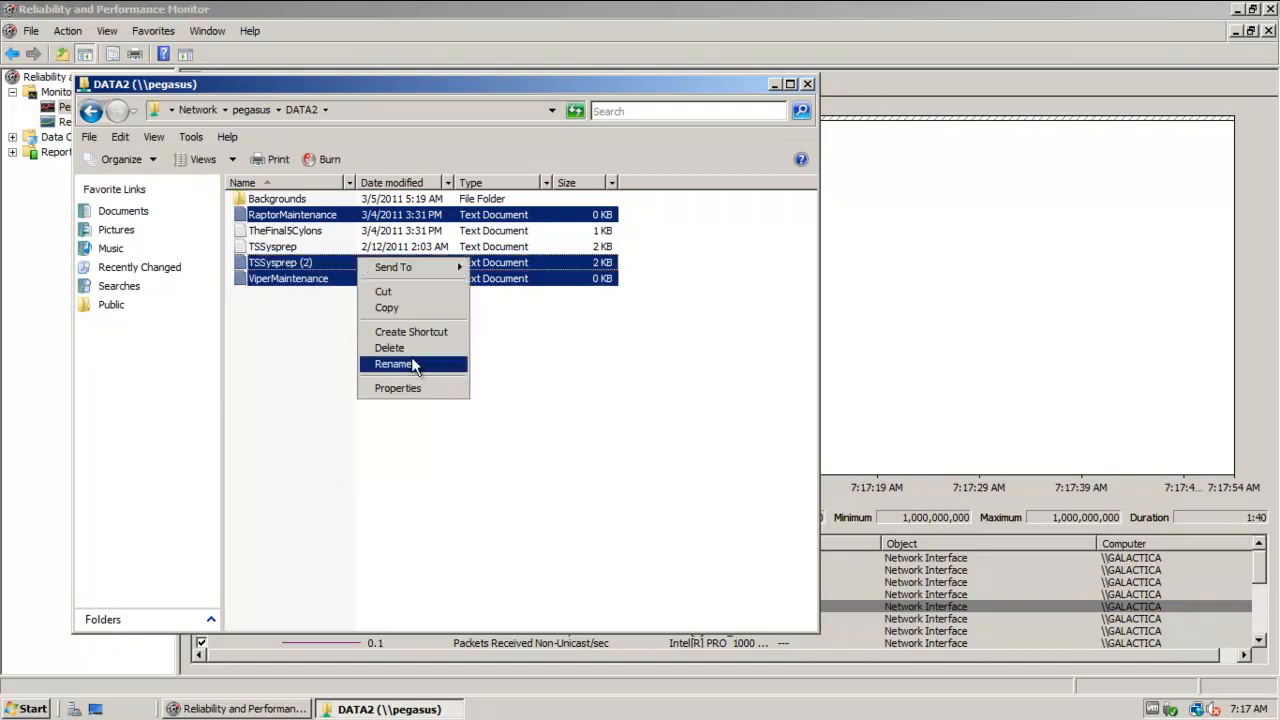
{"action": "left_click", "coordinate": [403, 309]}
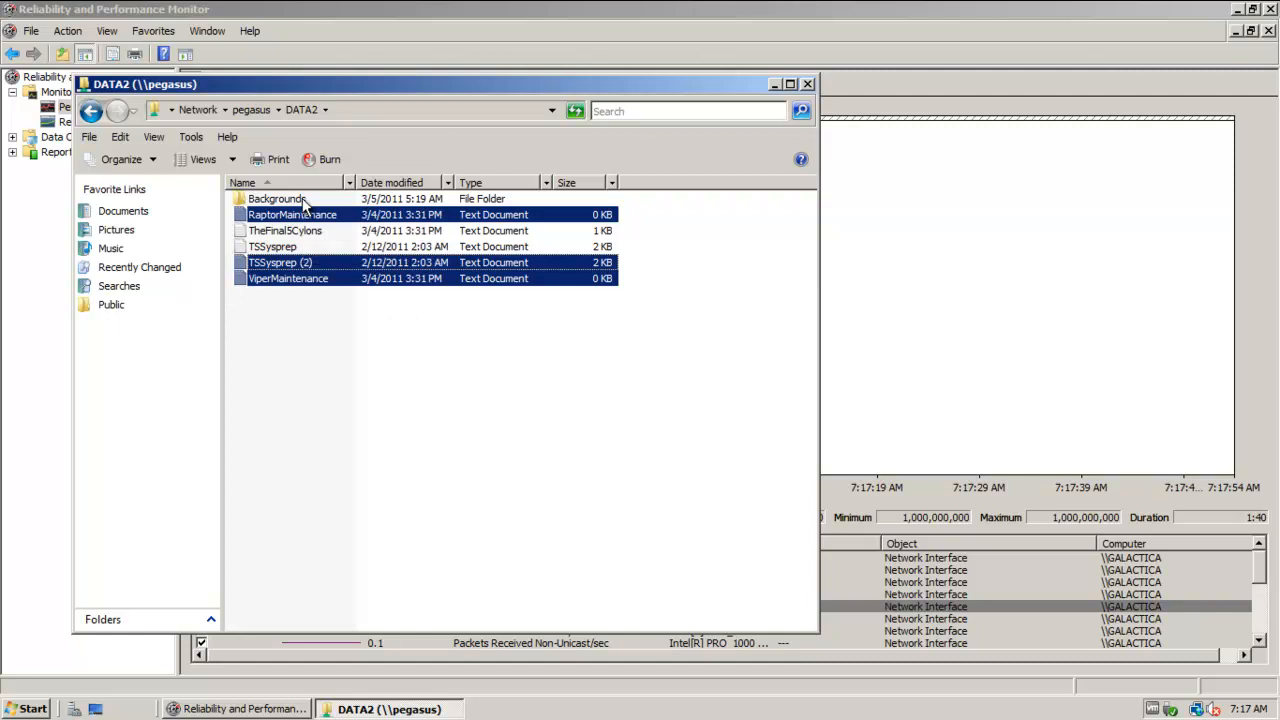
{"action": "left_click", "coordinate": [300, 200], "text": "ctrl"}
{"action": "right_click", "coordinate": [302, 201]}
{"action": "left_click", "coordinate": [357, 290]}
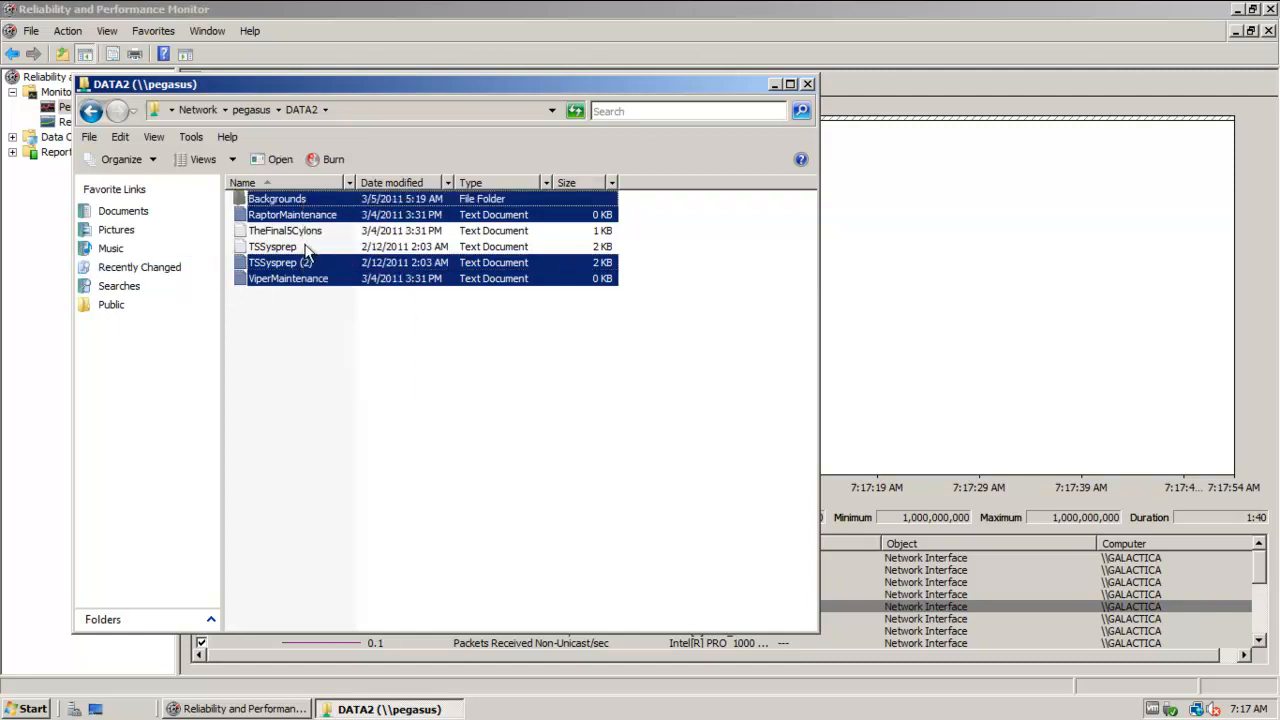
Go to C:\ and paste the copied folder and files there.
{"action": "left_click", "coordinate": [373, 108]}
{"action": "type", "text": "c"}
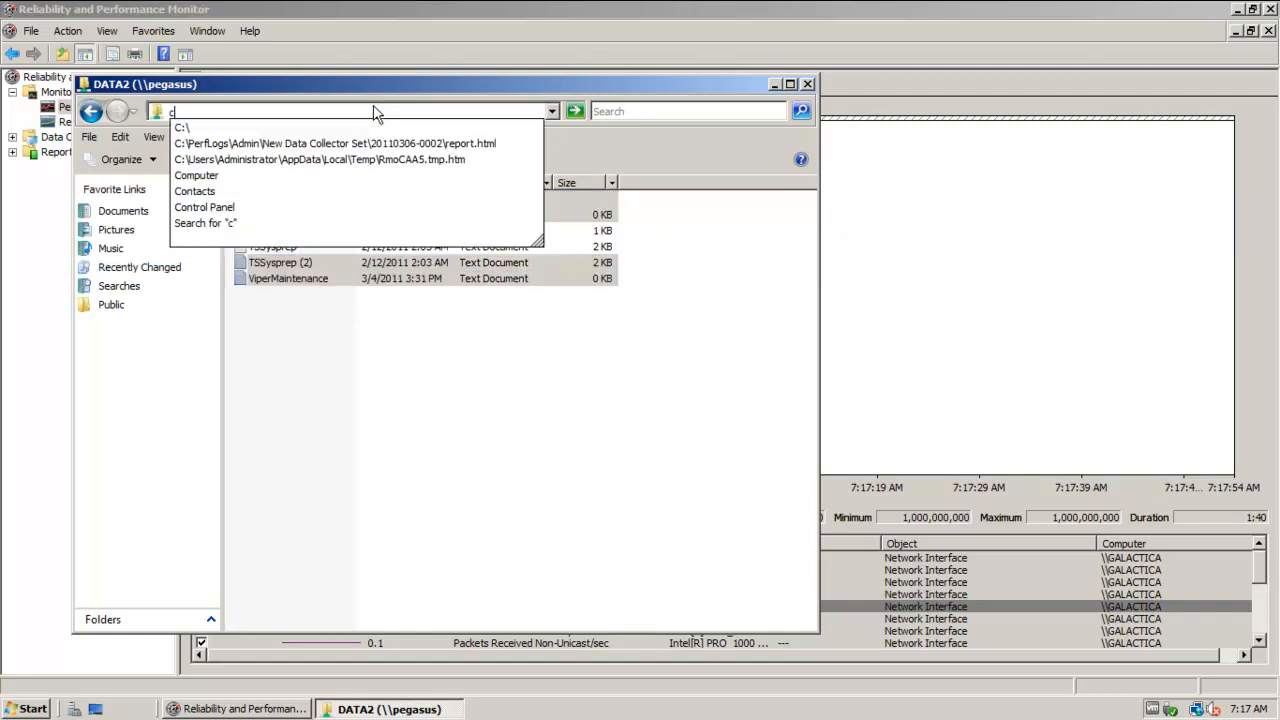
{"action": "type", "text": ":\\"}
{"action": "key", "text": "Return"}
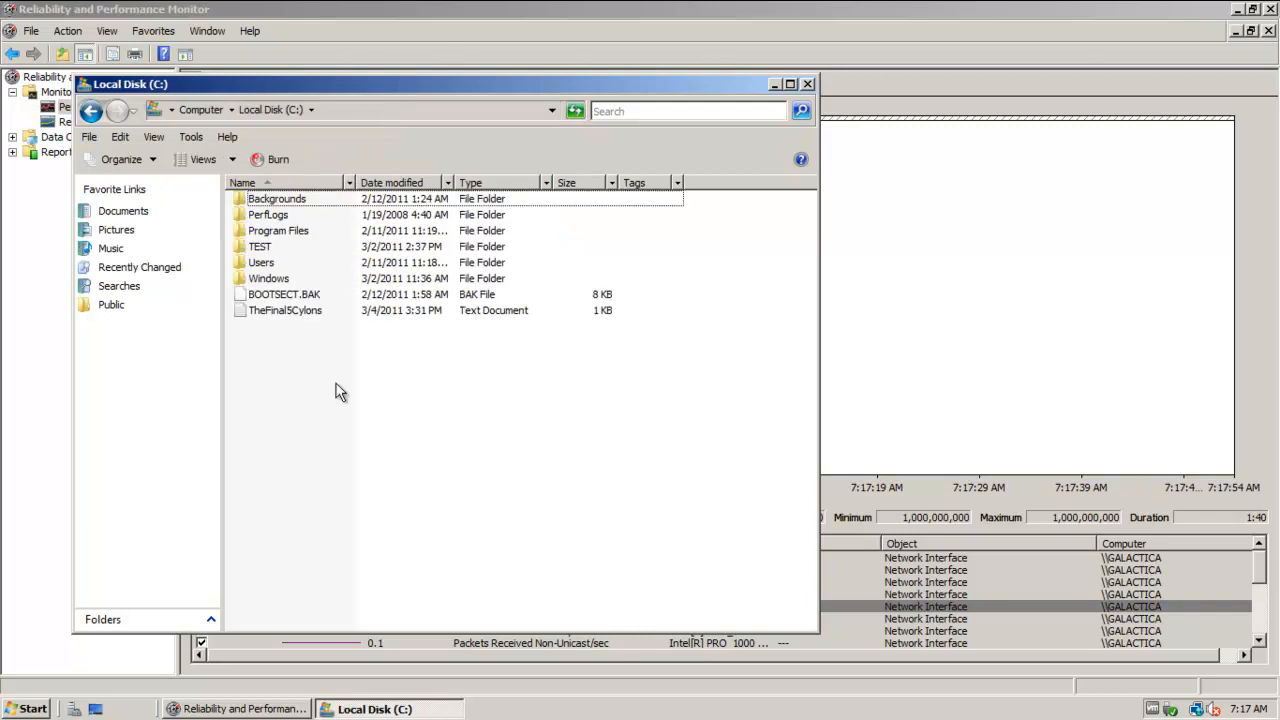
{"action": "right_click", "coordinate": [368, 452]}
{"action": "left_click", "coordinate": [410, 543]}
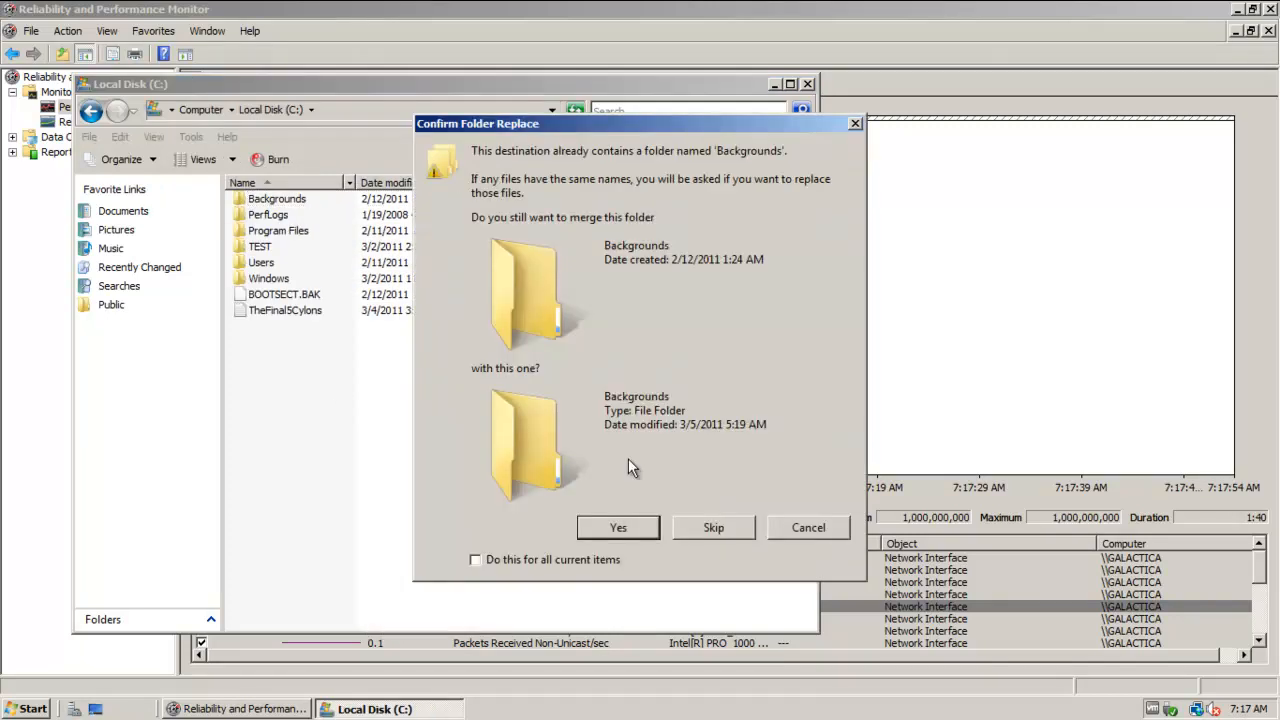
Merge the Backgrounds folders, replace the existing files for all conflicts, and close the file browser window.
{"action": "left_click", "coordinate": [621, 526]}
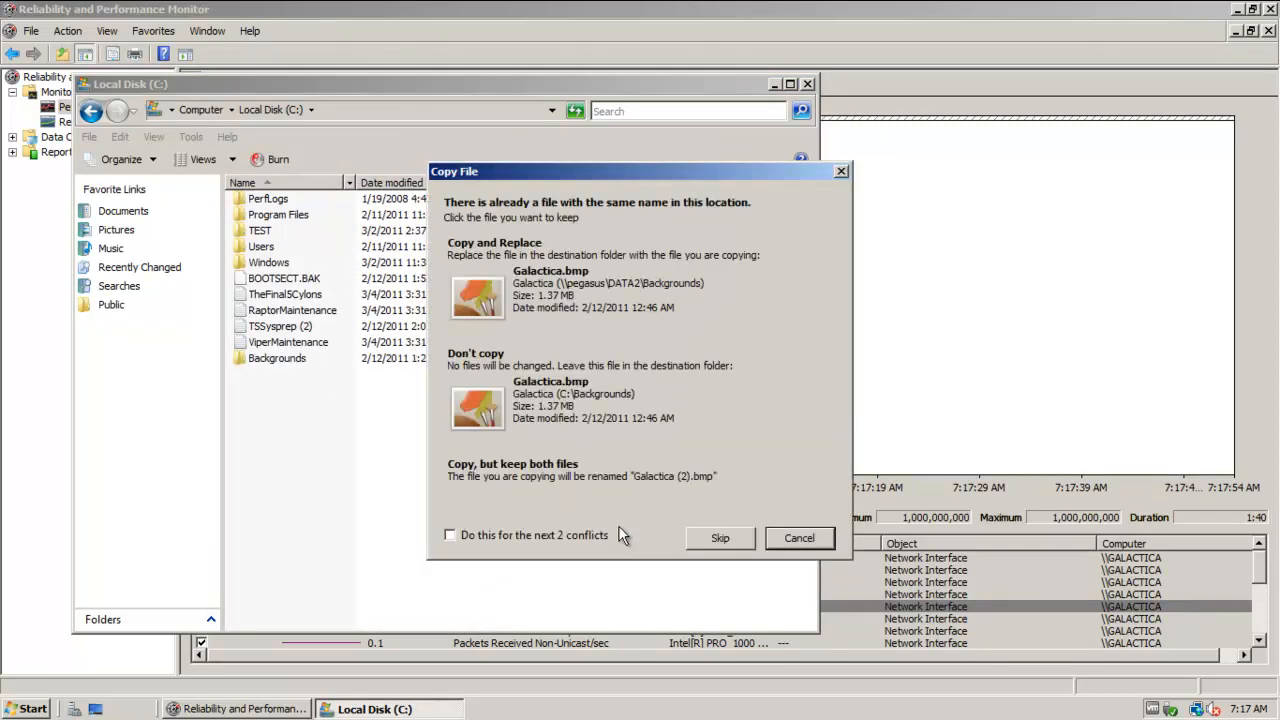
{"action": "left_click", "coordinate": [539, 537]}
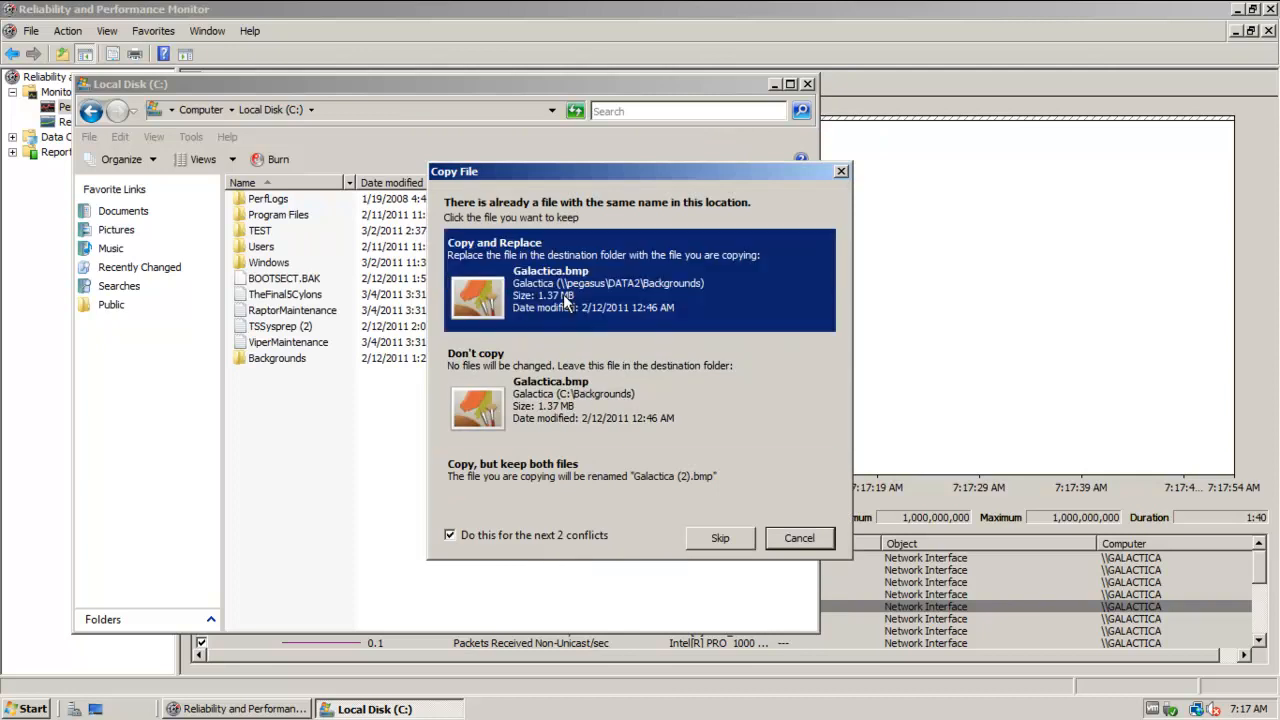
{"action": "left_click", "coordinate": [563, 294]}
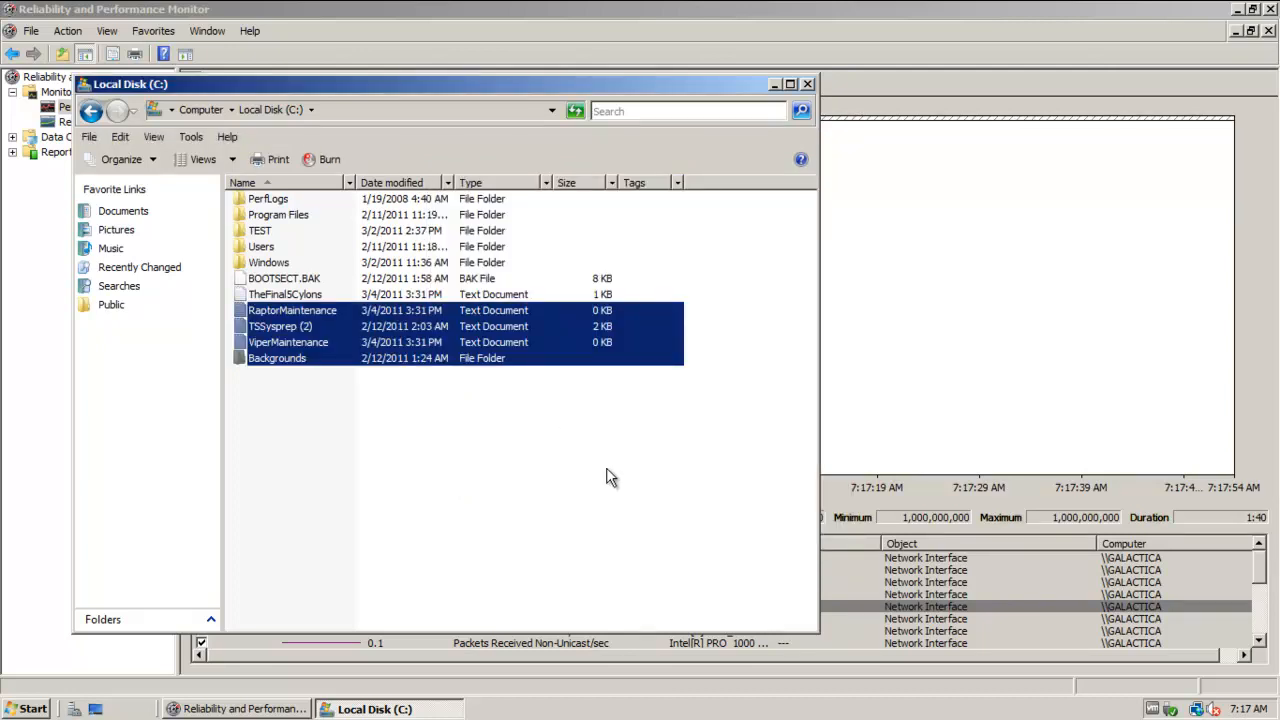
{"action": "left_click", "coordinate": [749, 266]}
{"action": "left_click", "coordinate": [808, 84]}
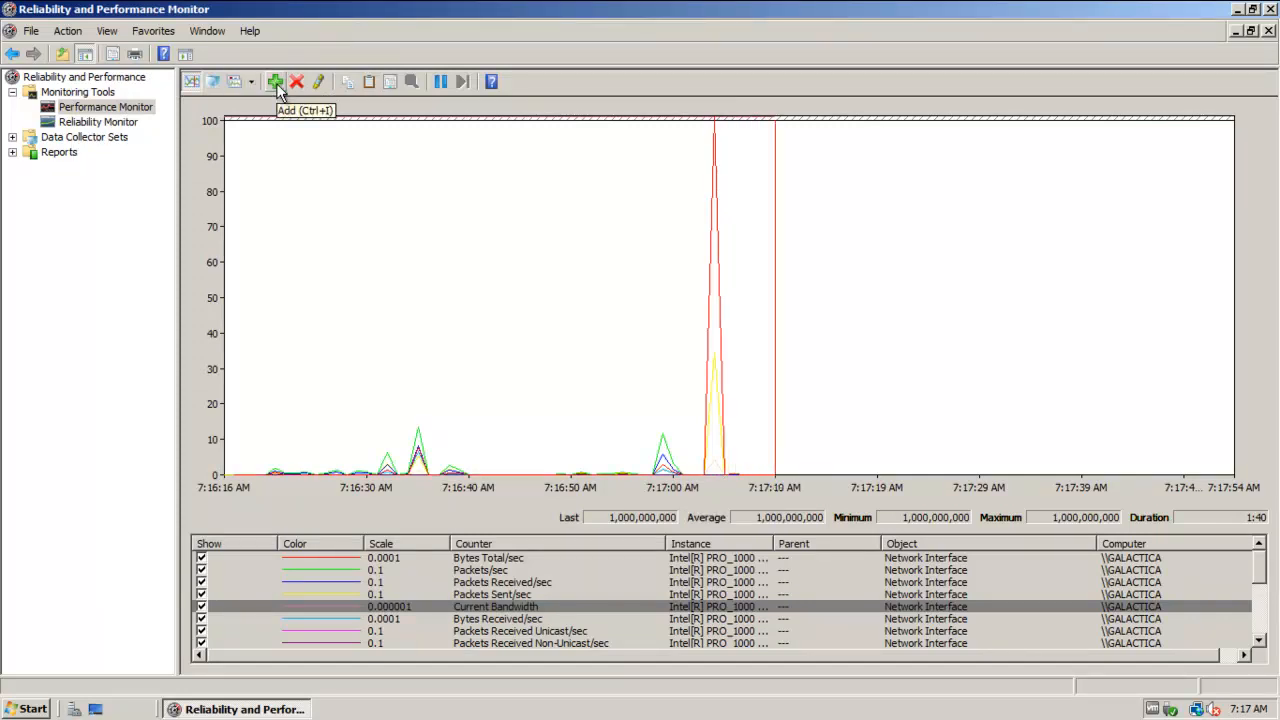
Remove all added counters from the performance graph.
{"action": "right_click", "coordinate": [535, 594]}
{"action": "left_click", "coordinate": [606, 556]}
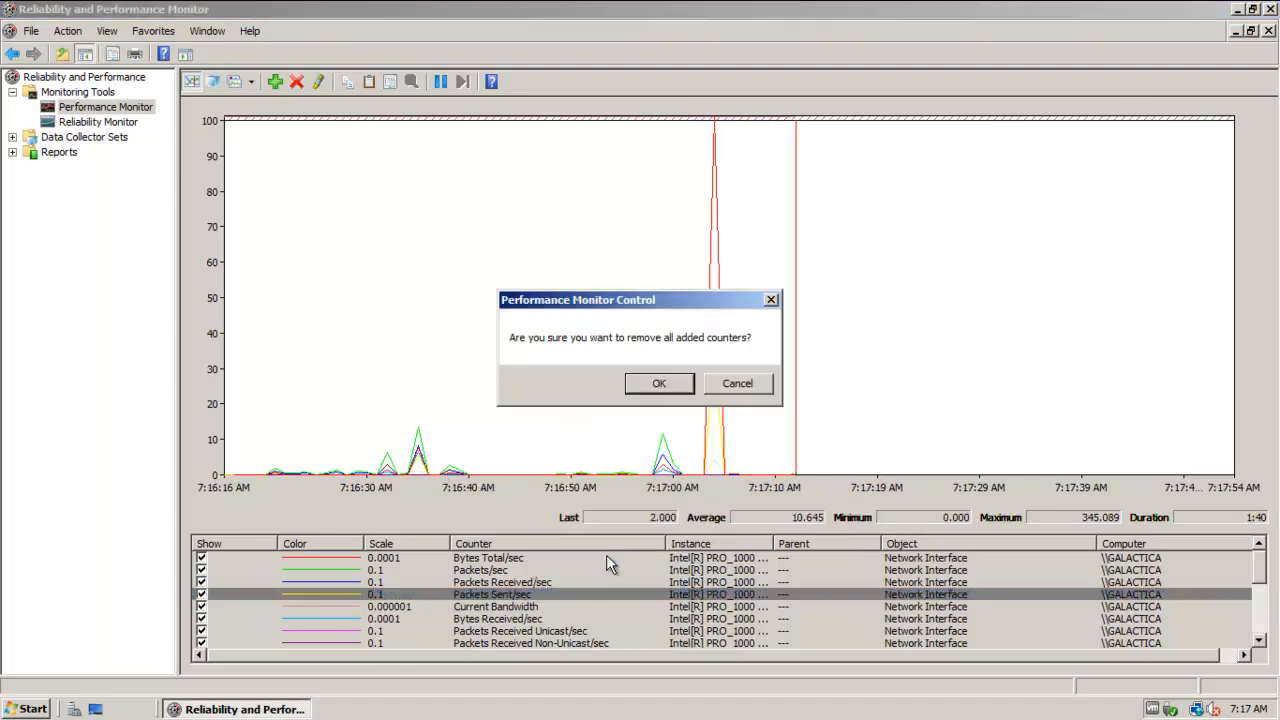
{"action": "left_click", "coordinate": [651, 383]}
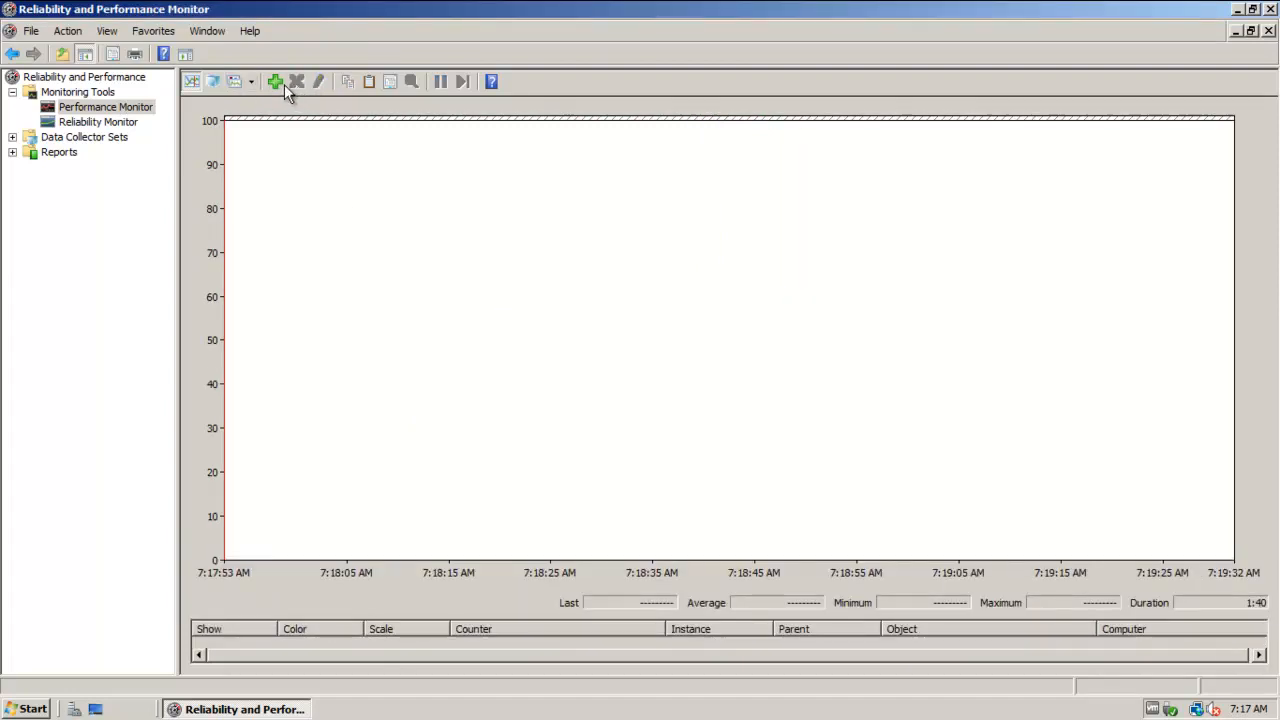
Add all IPv4 counters from the local computer to the performance graph.
{"action": "left_click", "coordinate": [274, 81]}
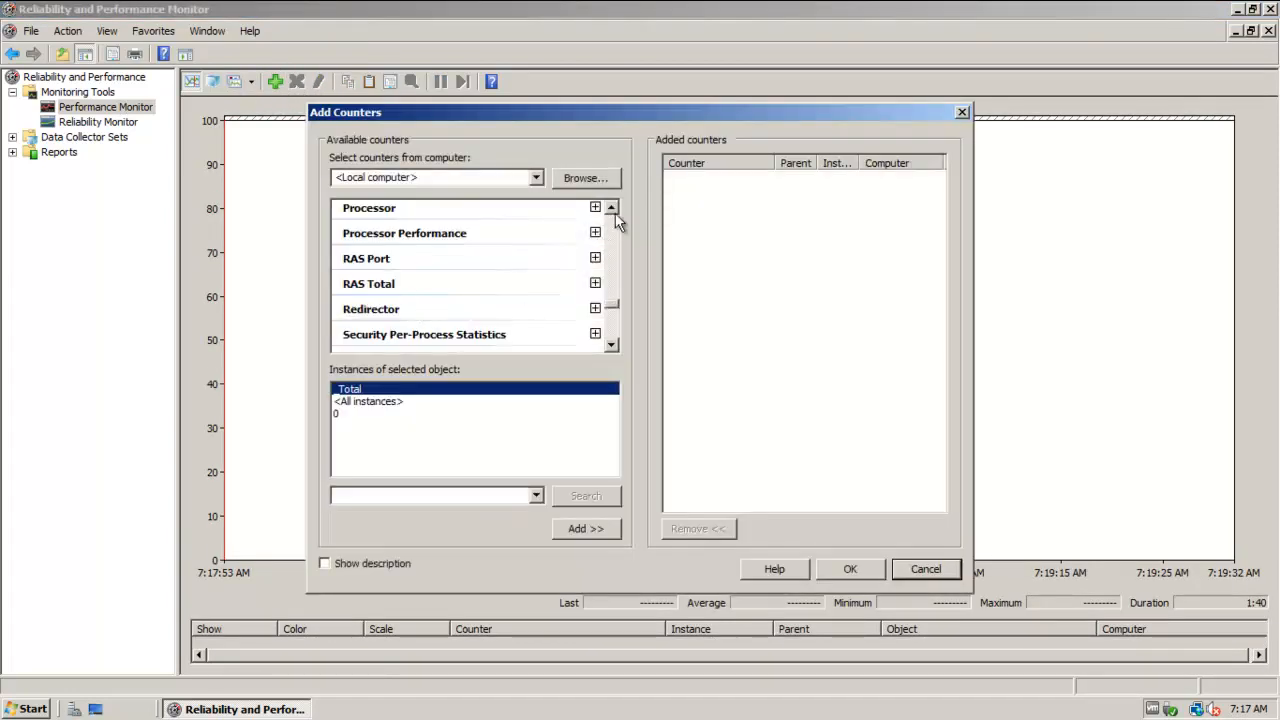
{"action": "left_click", "coordinate": [615, 213]}
{"action": "left_click", "coordinate": [615, 213]}
{"action": "left_click", "coordinate": [615, 213]}
{"action": "left_click", "coordinate": [615, 213]}
{"action": "left_click", "coordinate": [615, 213]}
{"action": "left_click", "coordinate": [614, 244]}
{"action": "left_click", "coordinate": [616, 242]}
{"action": "left_click", "coordinate": [617, 241]}
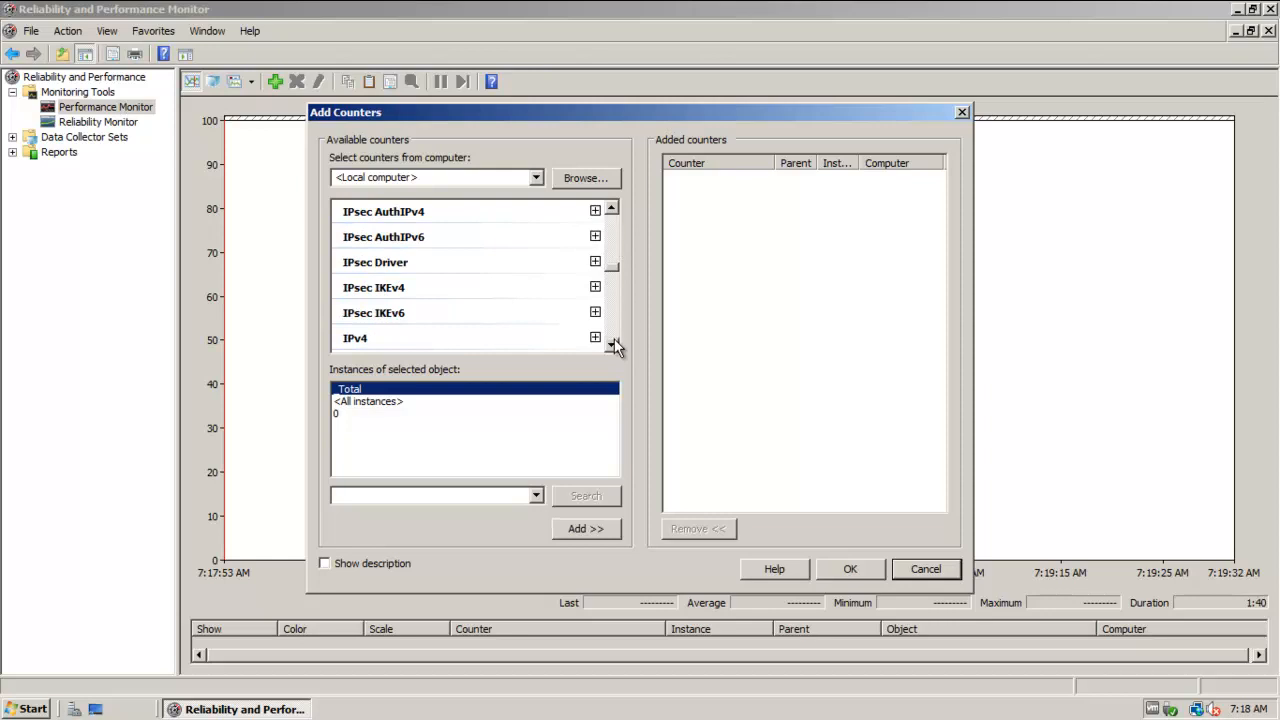
{"action": "left_click", "coordinate": [613, 222]}
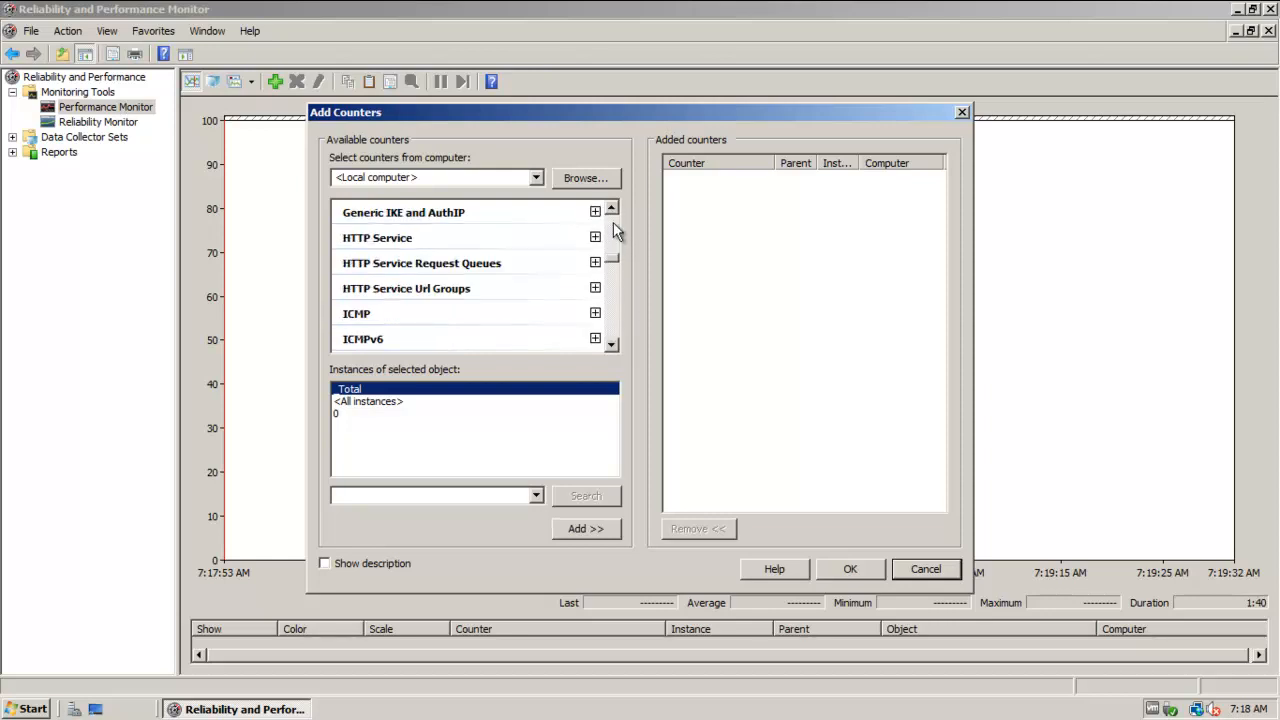
{"action": "left_click", "coordinate": [610, 310]}
{"action": "left_click", "coordinate": [610, 310]}
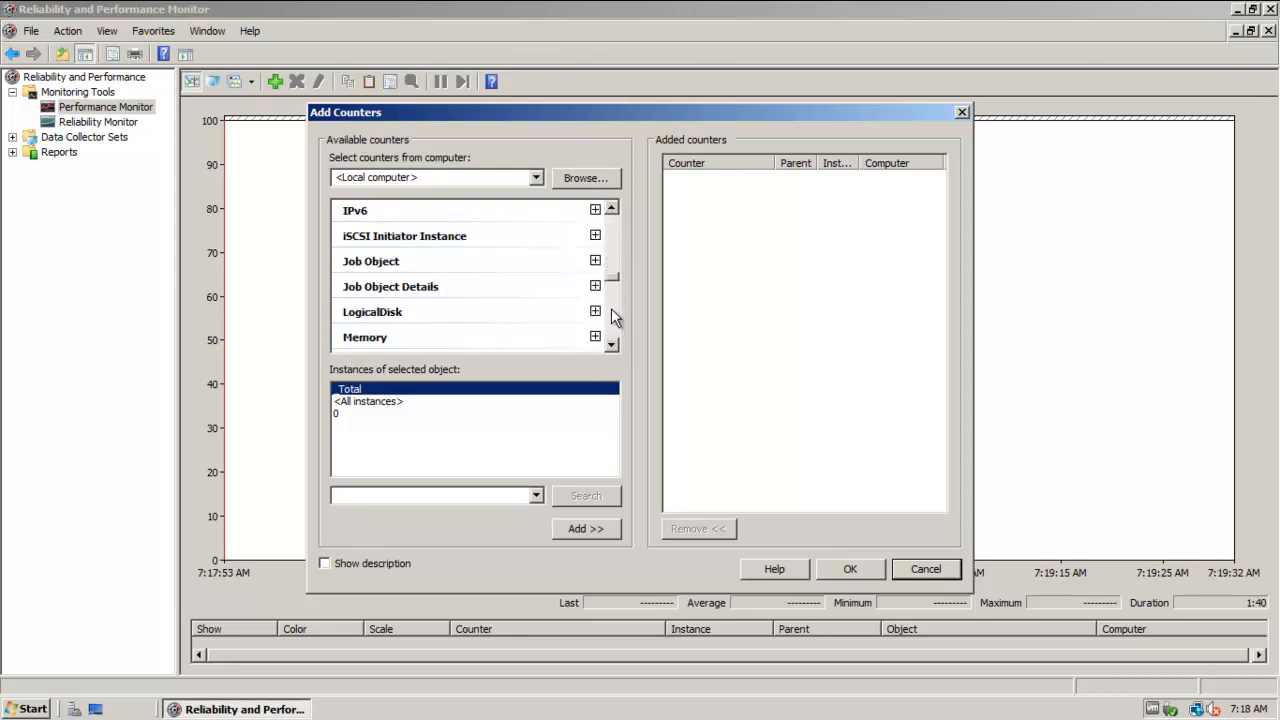
{"action": "left_click", "coordinate": [612, 234]}
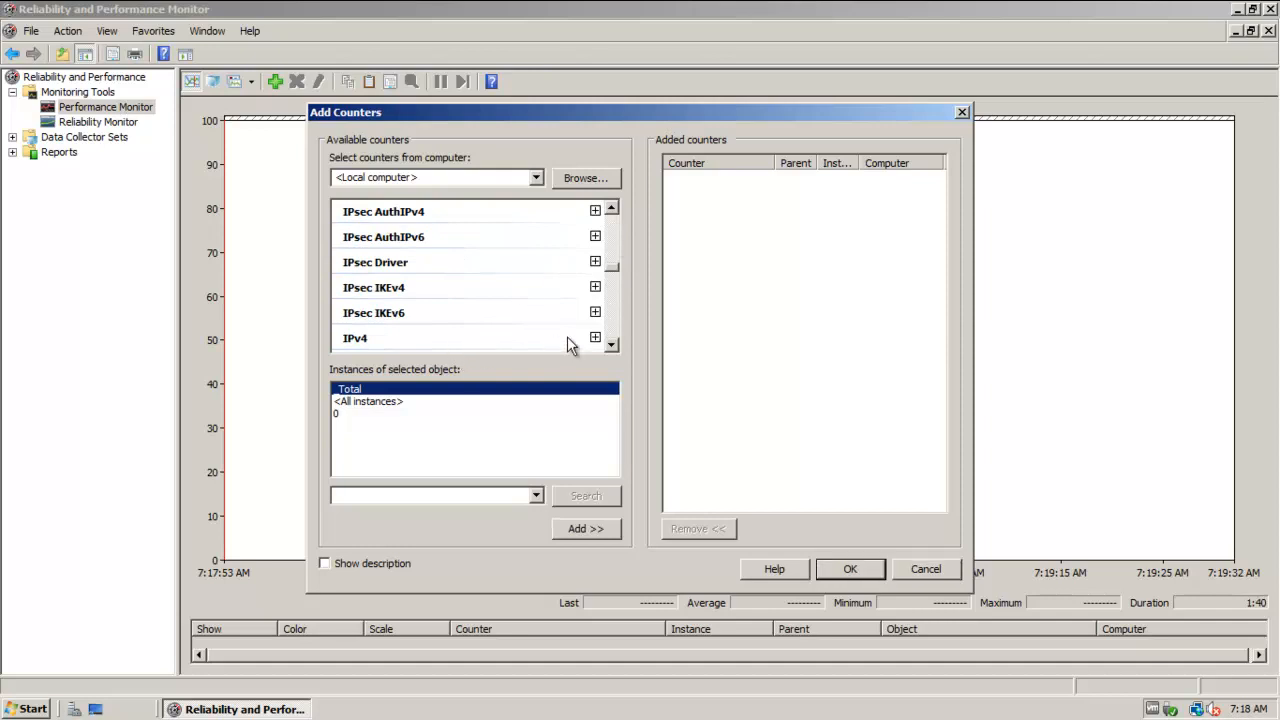
{"action": "left_click", "coordinate": [612, 345]}
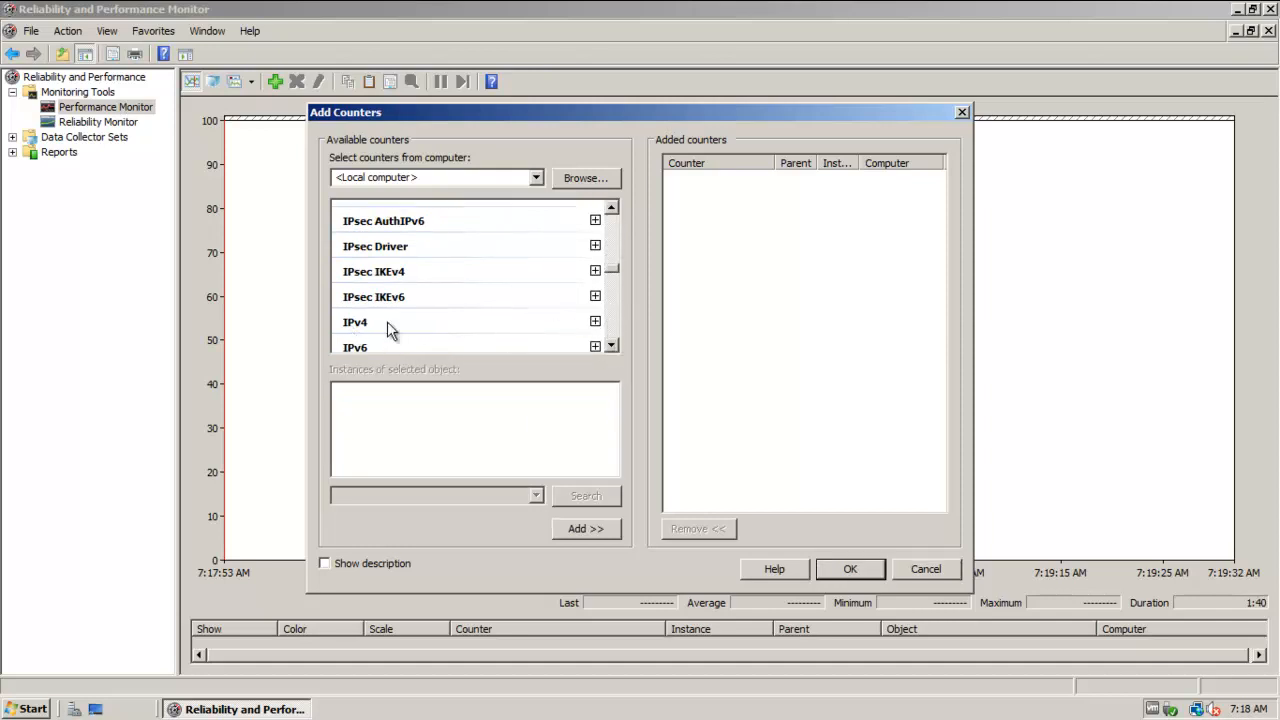
{"action": "left_click", "coordinate": [595, 321]}
{"action": "left_click", "coordinate": [610, 345]}
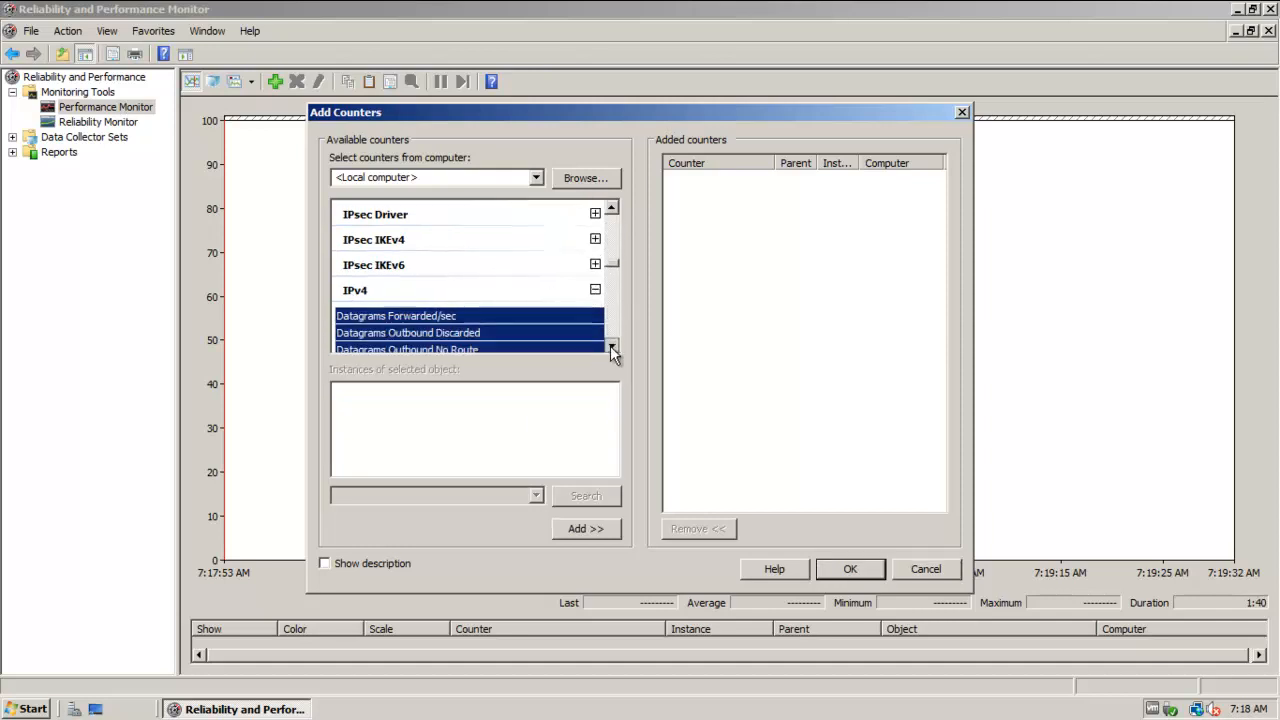
{"action": "left_click", "coordinate": [584, 530]}
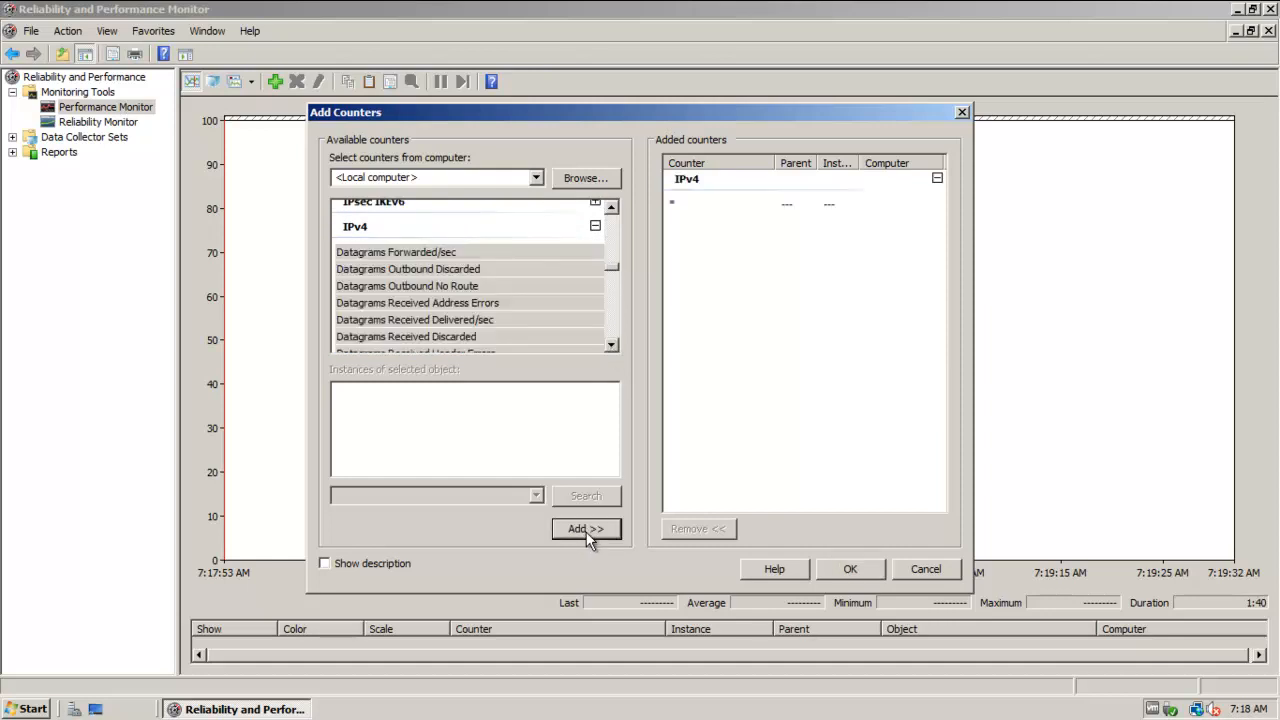
{"action": "left_click", "coordinate": [850, 569]}
Open a Command Prompt over the graph area and run "ping -4 pegasus".
{"action": "left_click", "coordinate": [20, 710]}
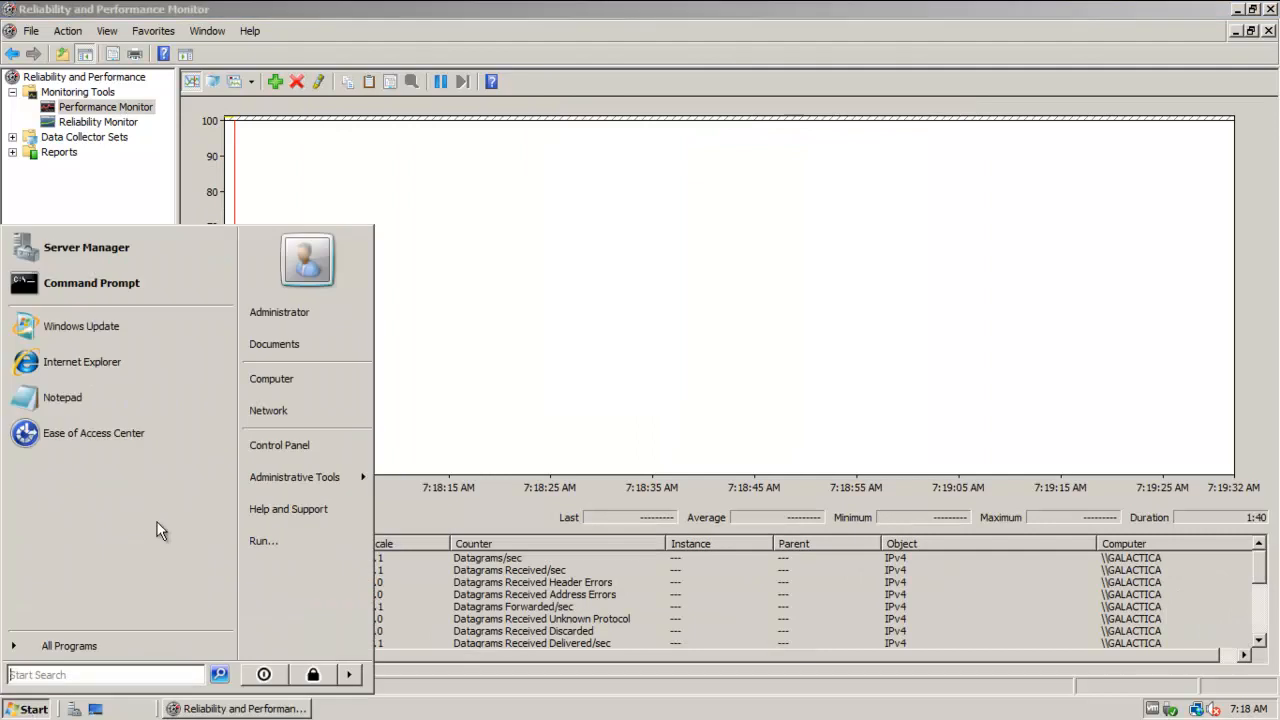
{"action": "left_click", "coordinate": [70, 283]}
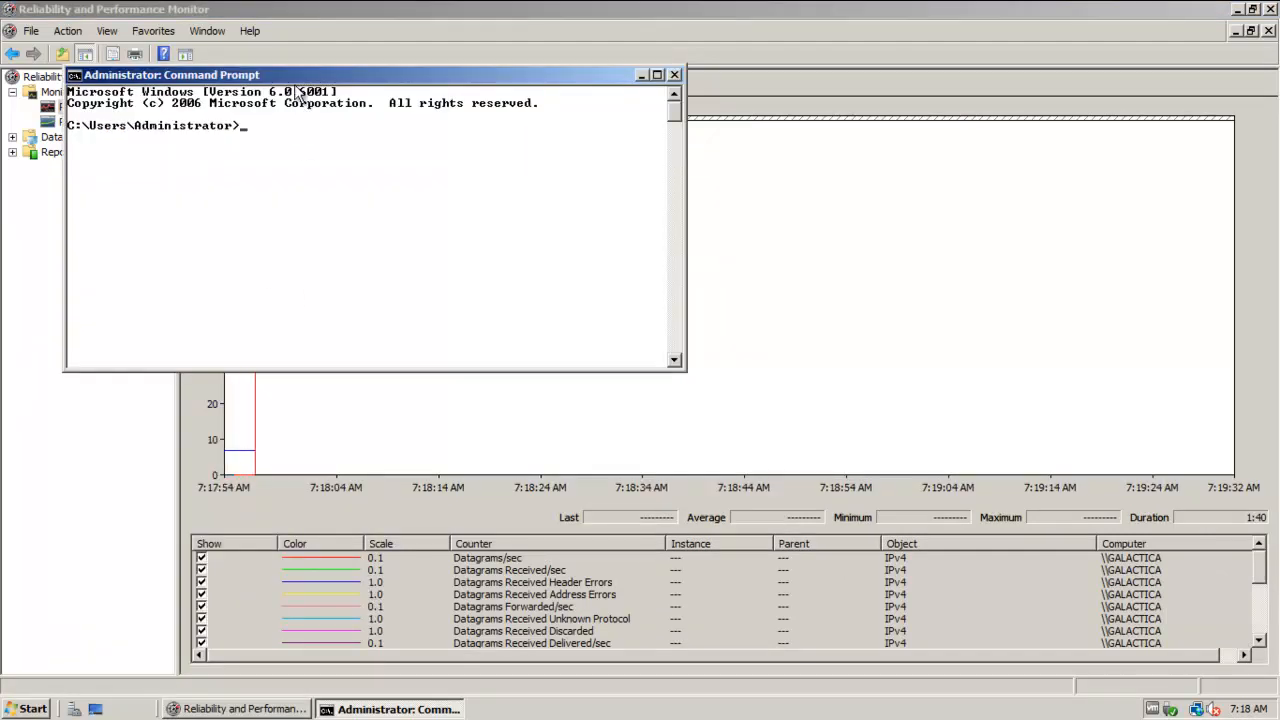
{"action": "left_click_drag", "start_coordinate": [298, 75], "coordinate": [507, 267]}
{"action": "type", "text": "ping -"}
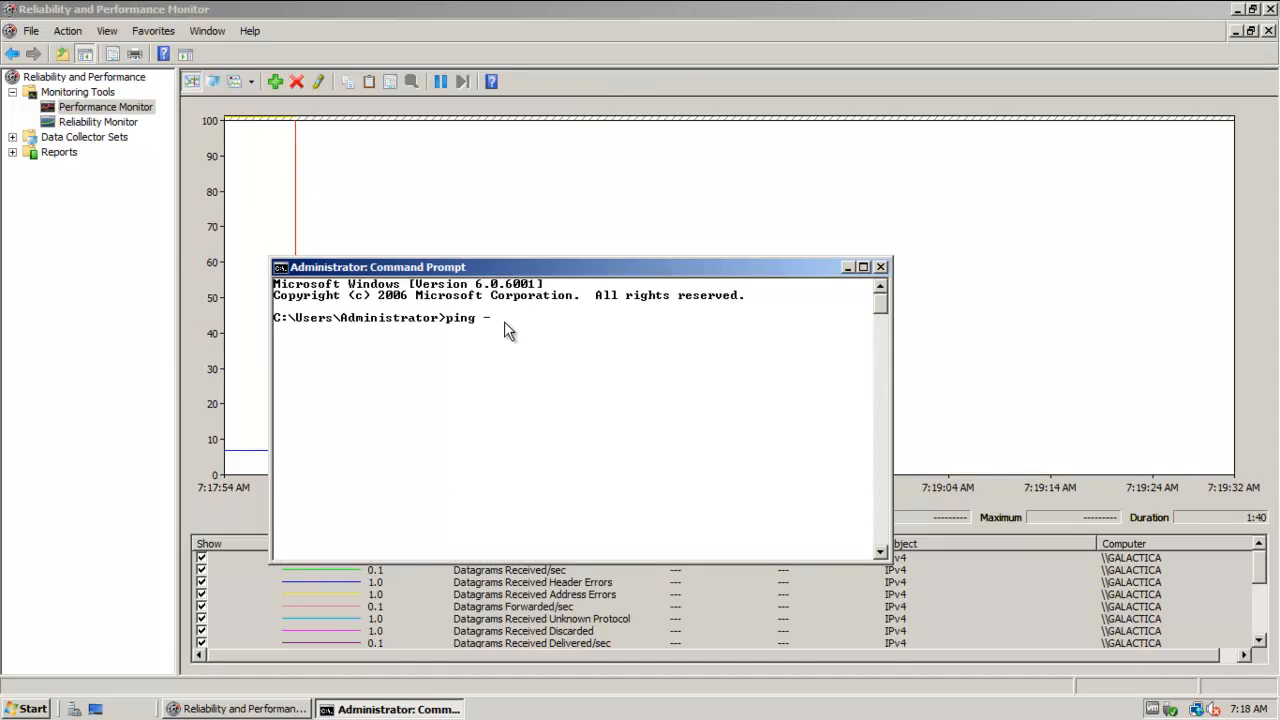
{"action": "type", "text": "4"}
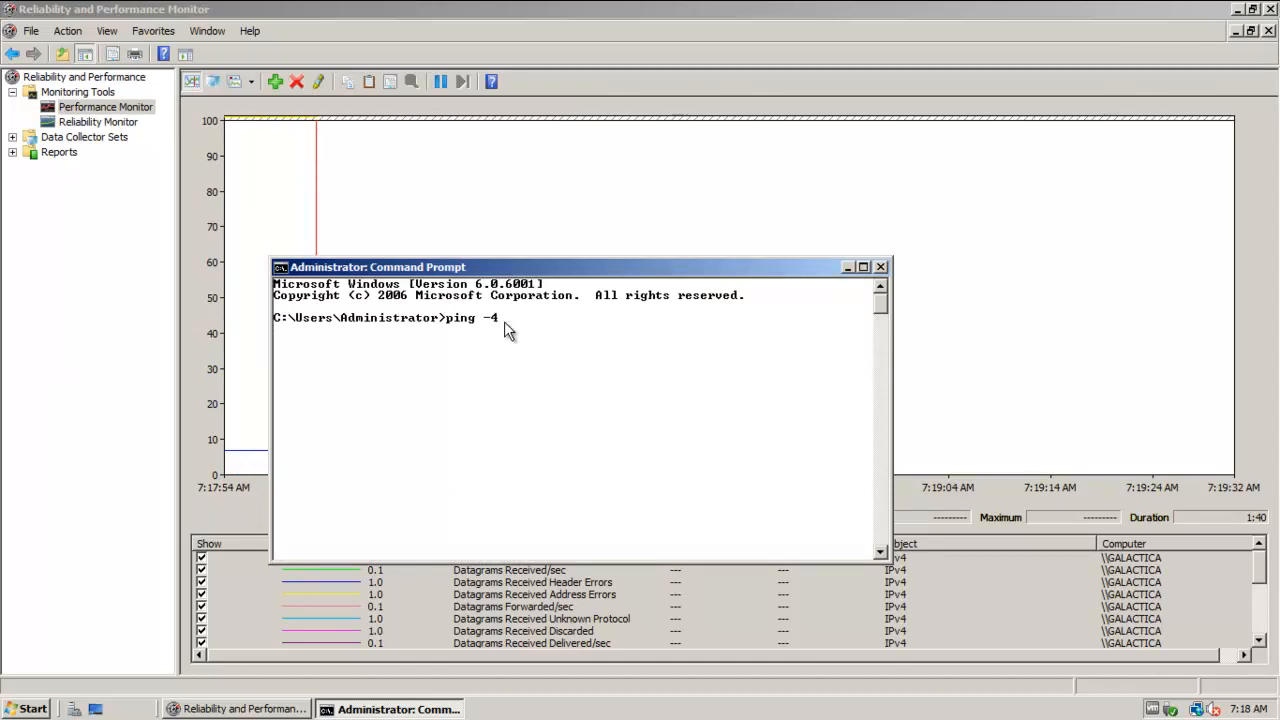
{"action": "type", "text": "pegasus"}
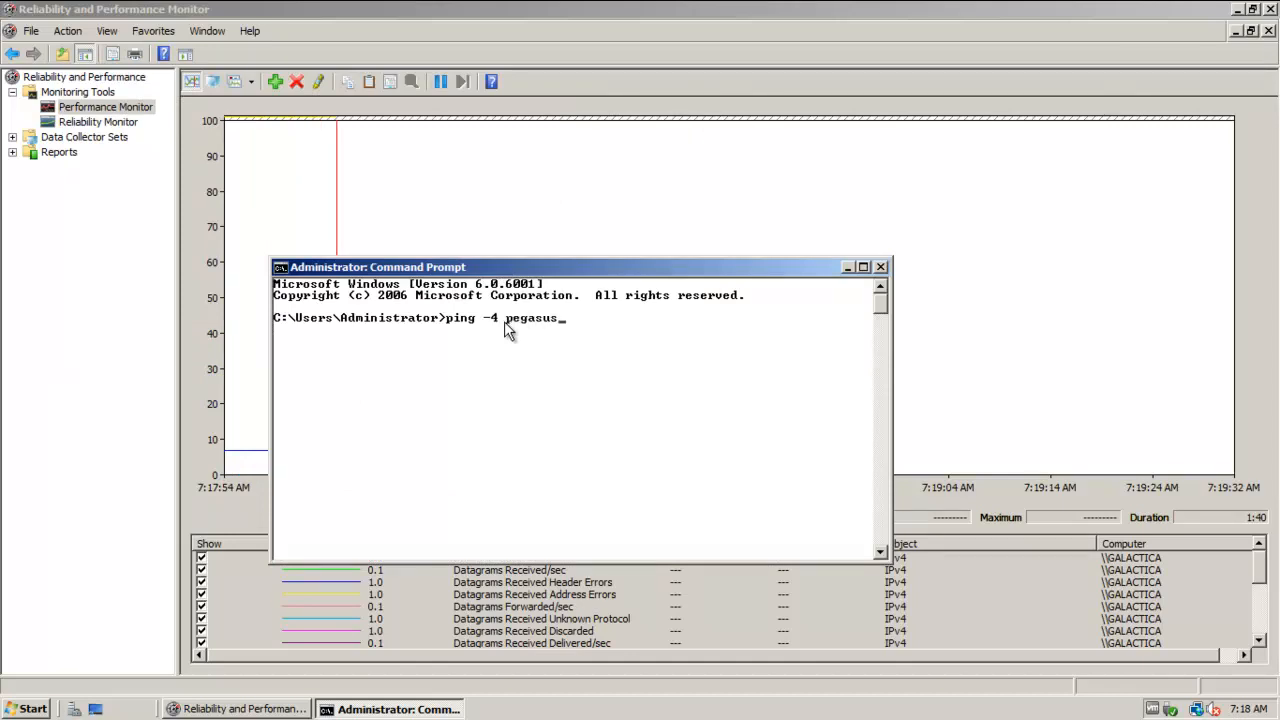
{"action": "key", "text": "Return"}
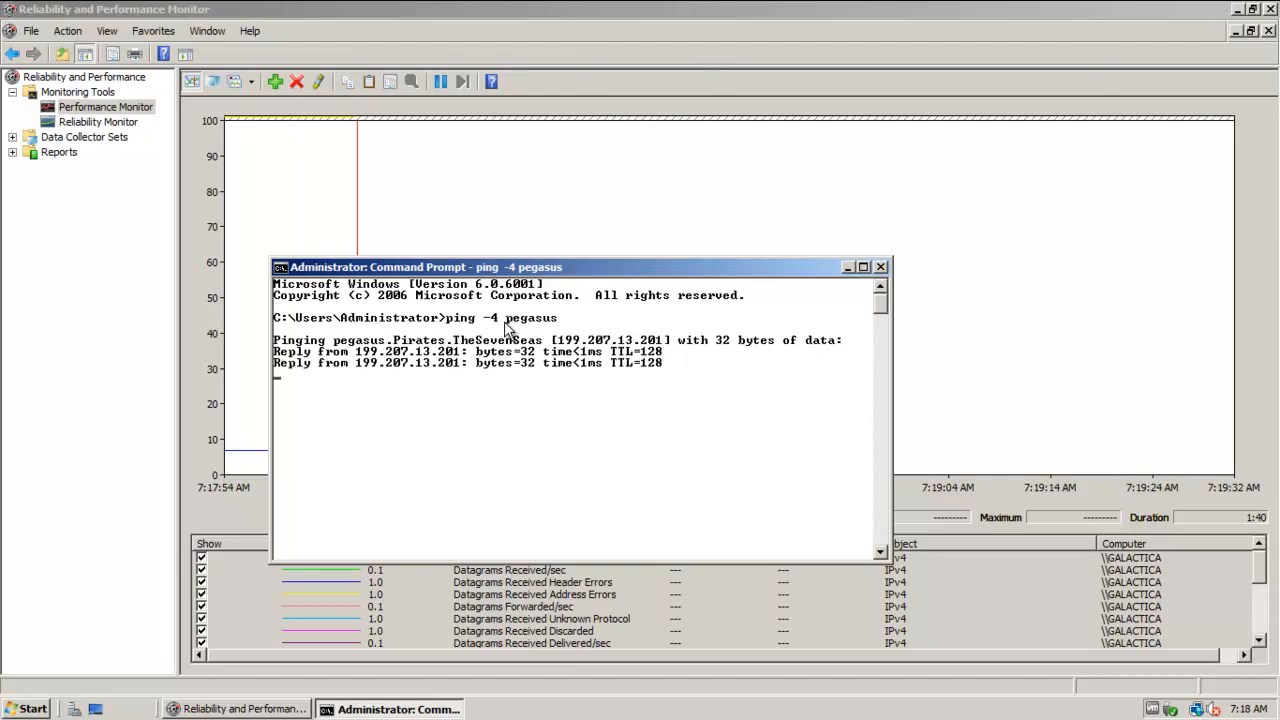
Run "ping -4 starbuck" and exit the Command Prompt.
{"action": "key", "text": "Up"}
{"action": "key", "text": "BackSpace"}
{"action": "key", "text": "BackSpace"}
{"action": "key", "text": "BackSpace"}
{"action": "key", "text": "BackSpace"}
{"action": "key", "text": "BackSpace"}
{"action": "key", "text": "BackSpace"}
{"action": "key", "text": "BackSpace"}
{"action": "type", "text": "sta"}
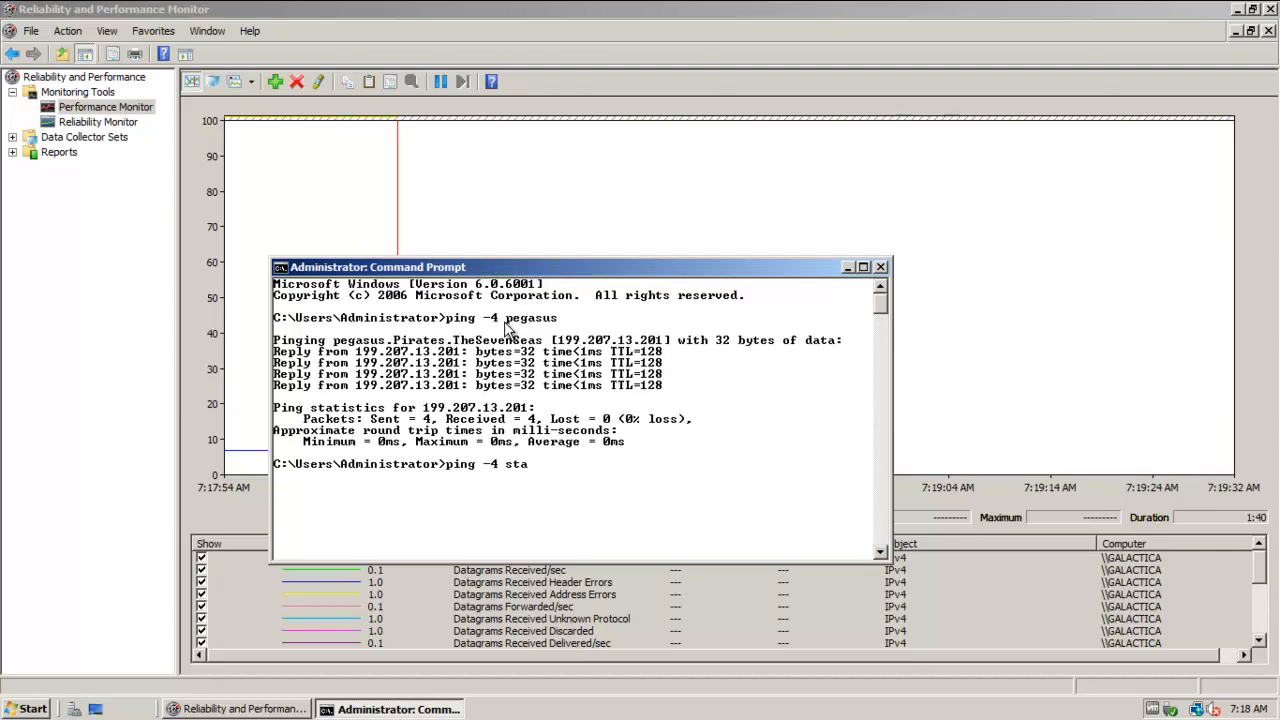
{"action": "type", "text": "rbuck"}
{"action": "key", "text": "Return"}
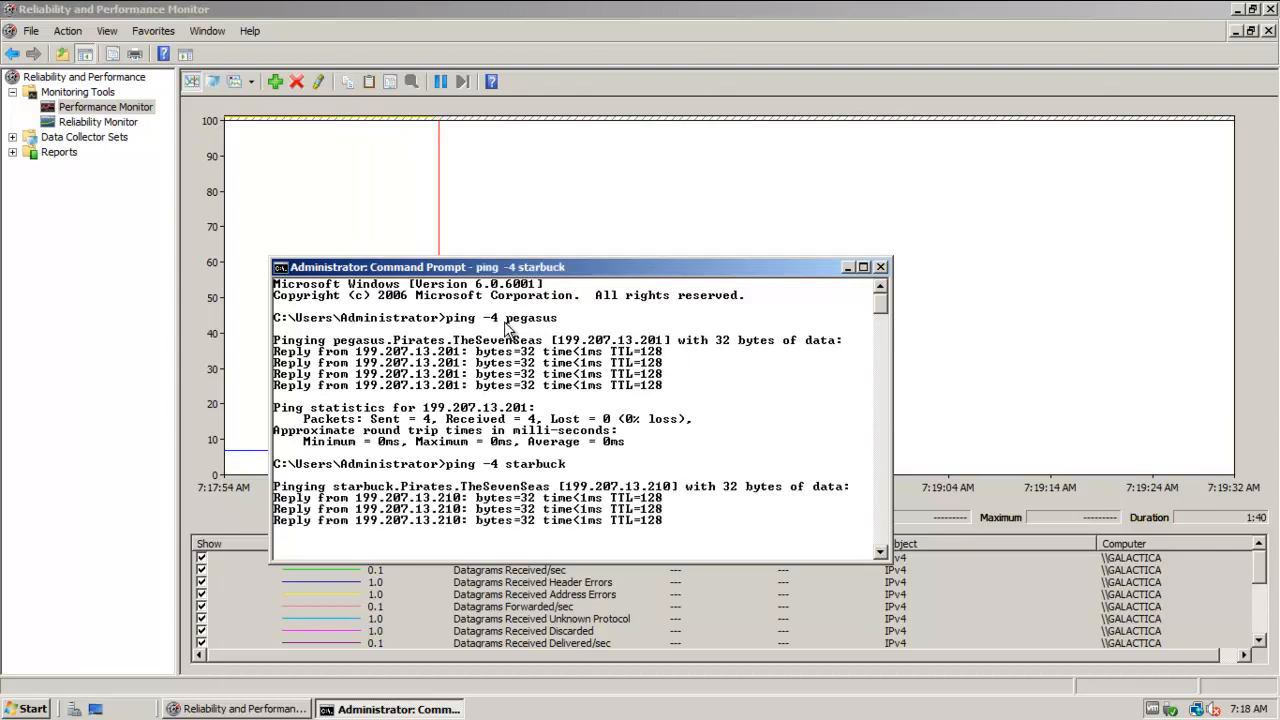
{"action": "type", "text": "exit"}
{"action": "key", "text": "Return"}
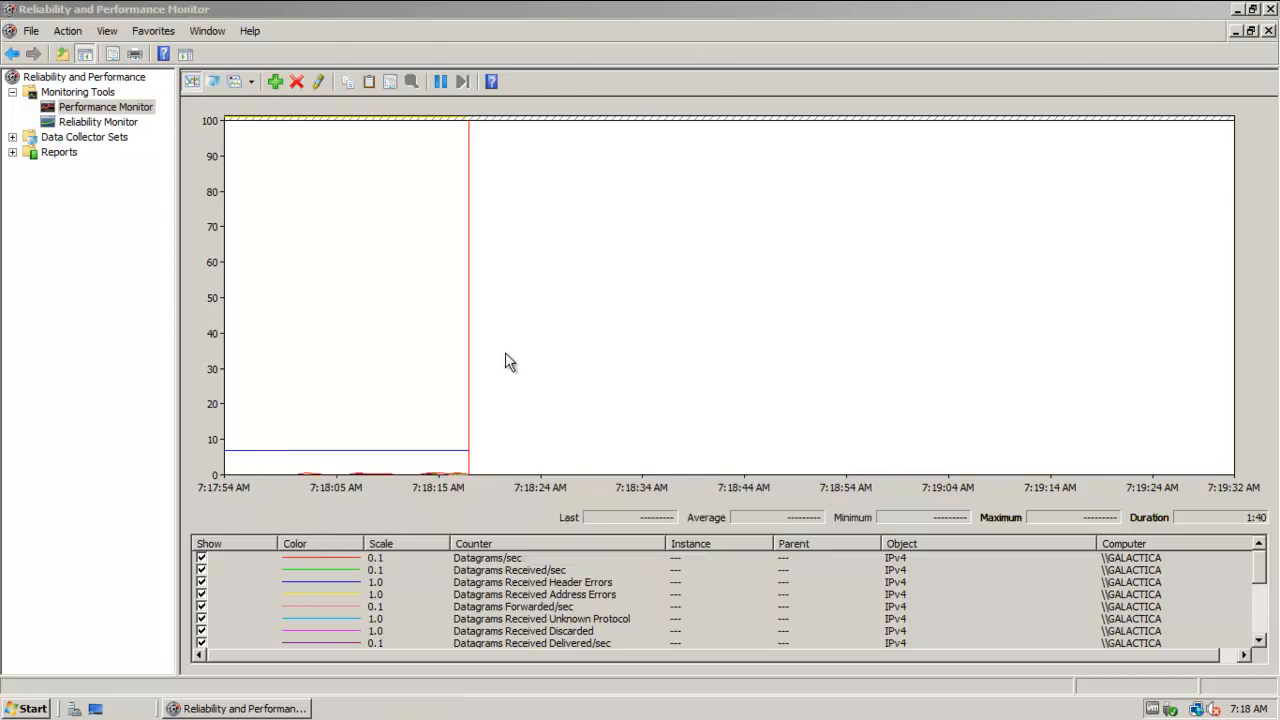
Switch the graph to the histogram bar view and select the Datagrams Received Discarded, Datagrams Outbound Discarded and Datagrams Received Address Errors bars in turn.
{"action": "left_click", "coordinate": [251, 82]}
{"action": "left_click", "coordinate": [256, 118]}
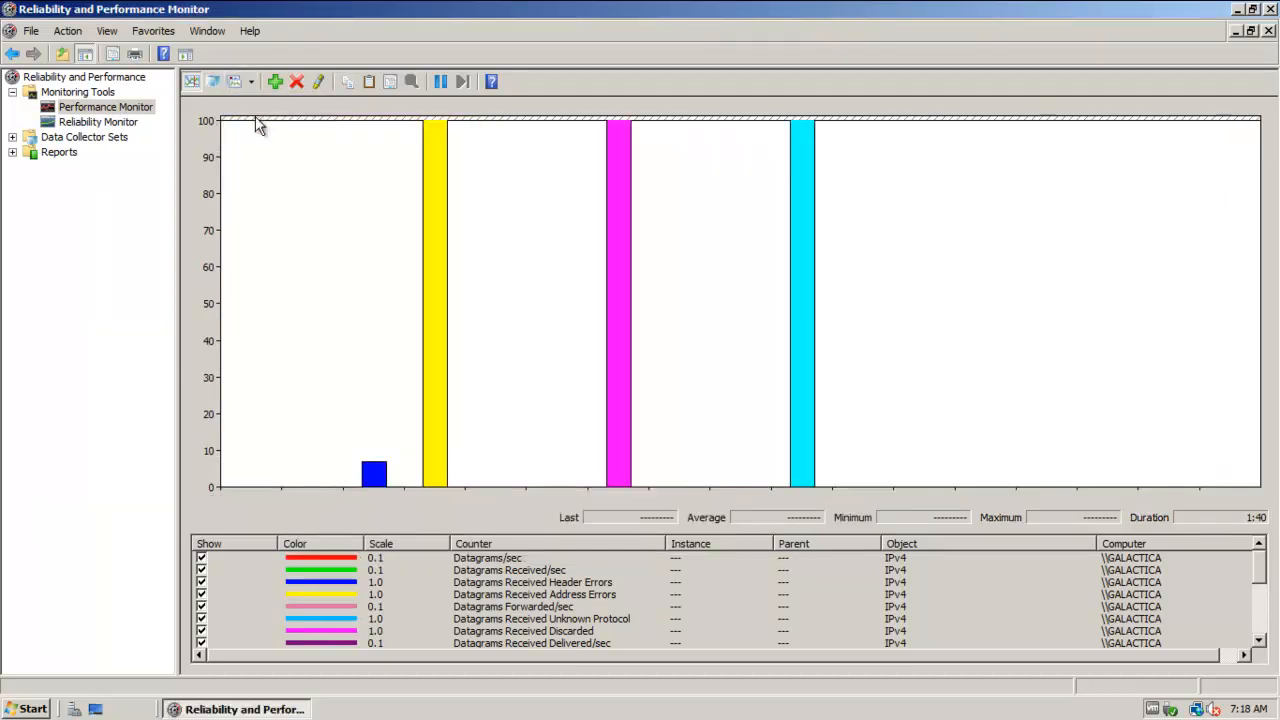
{"action": "left_click", "coordinate": [620, 302]}
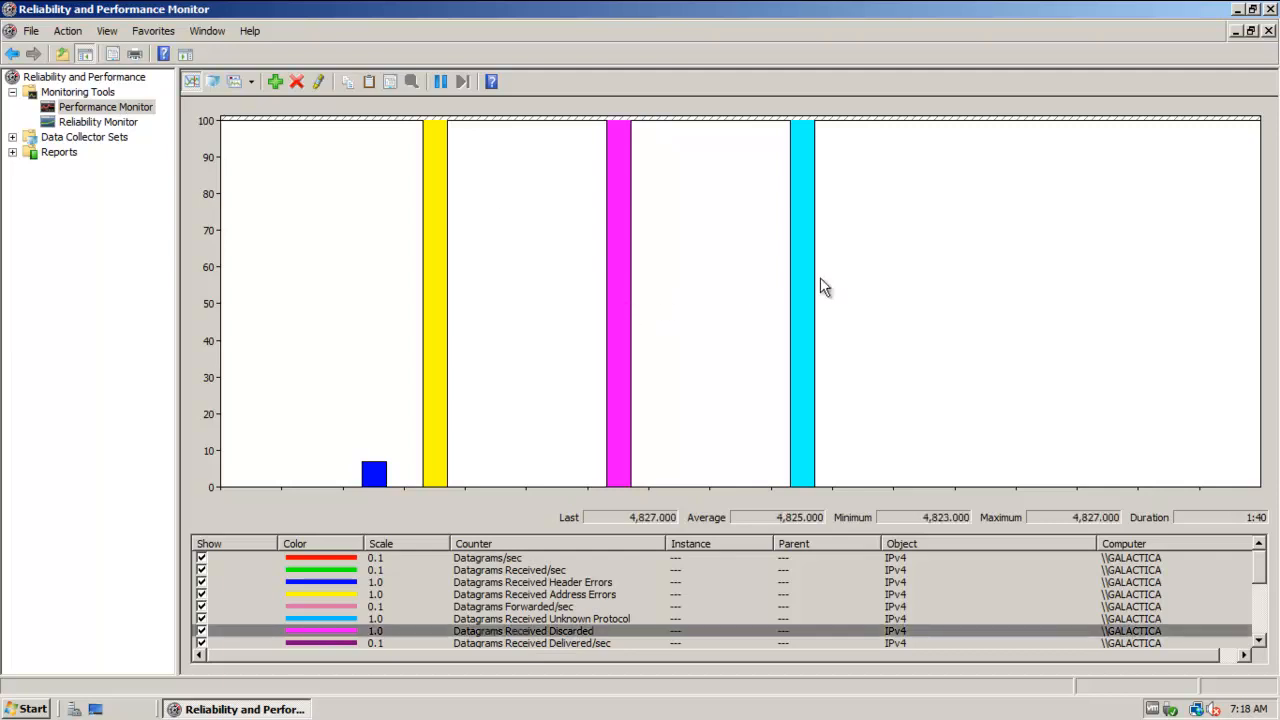
{"action": "left_click", "coordinate": [798, 283]}
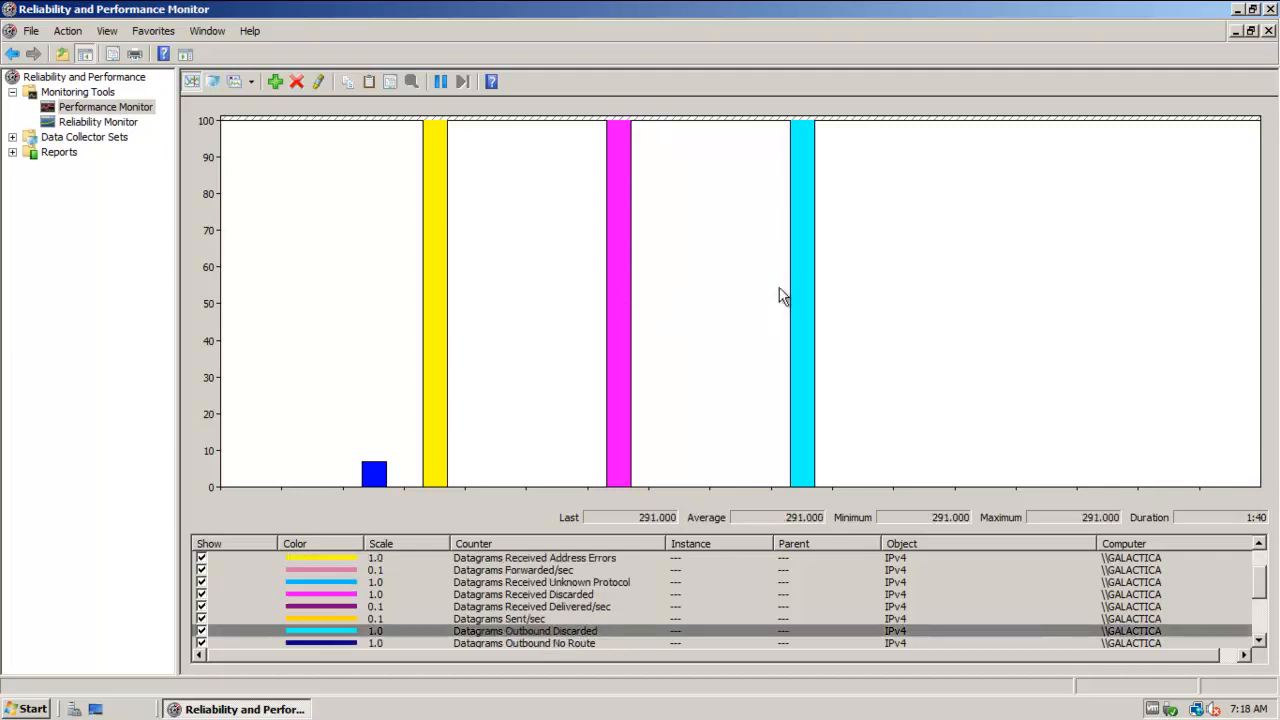
{"action": "left_click", "coordinate": [431, 289]}
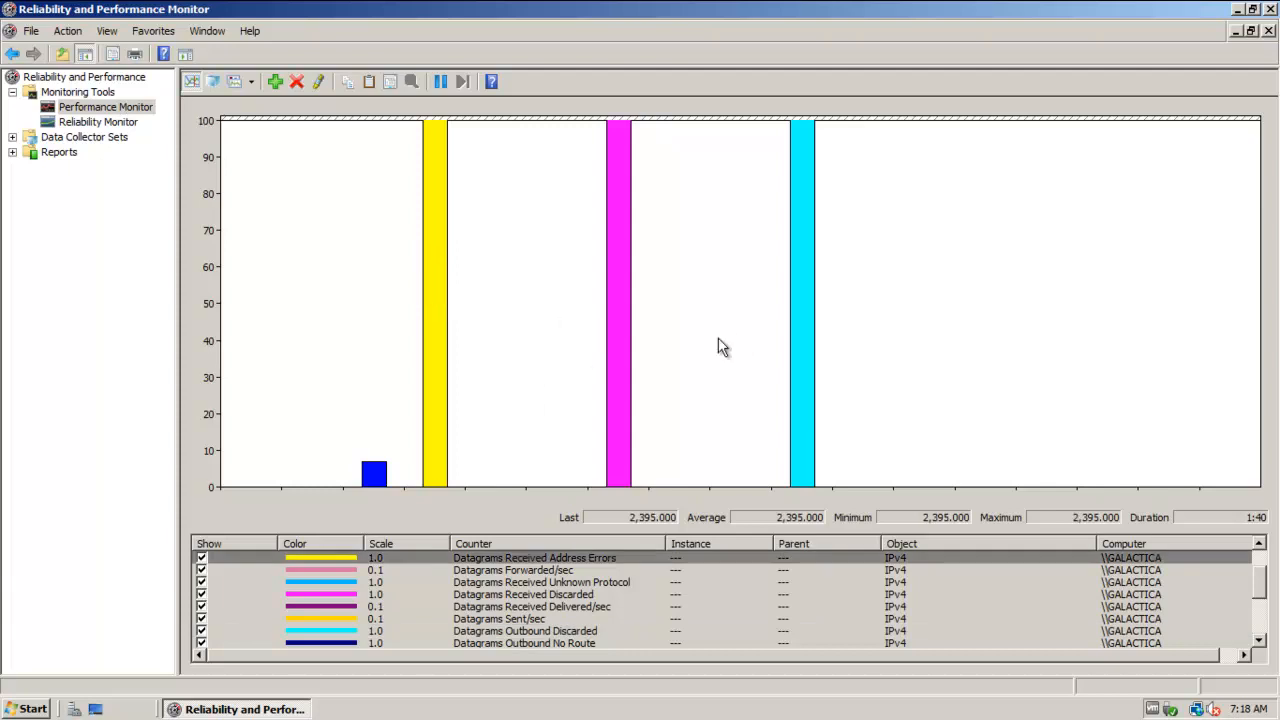
Select the Datagrams Received Header Errors bar and remove all counters from the performance graph.
{"action": "left_click", "coordinate": [372, 471]}
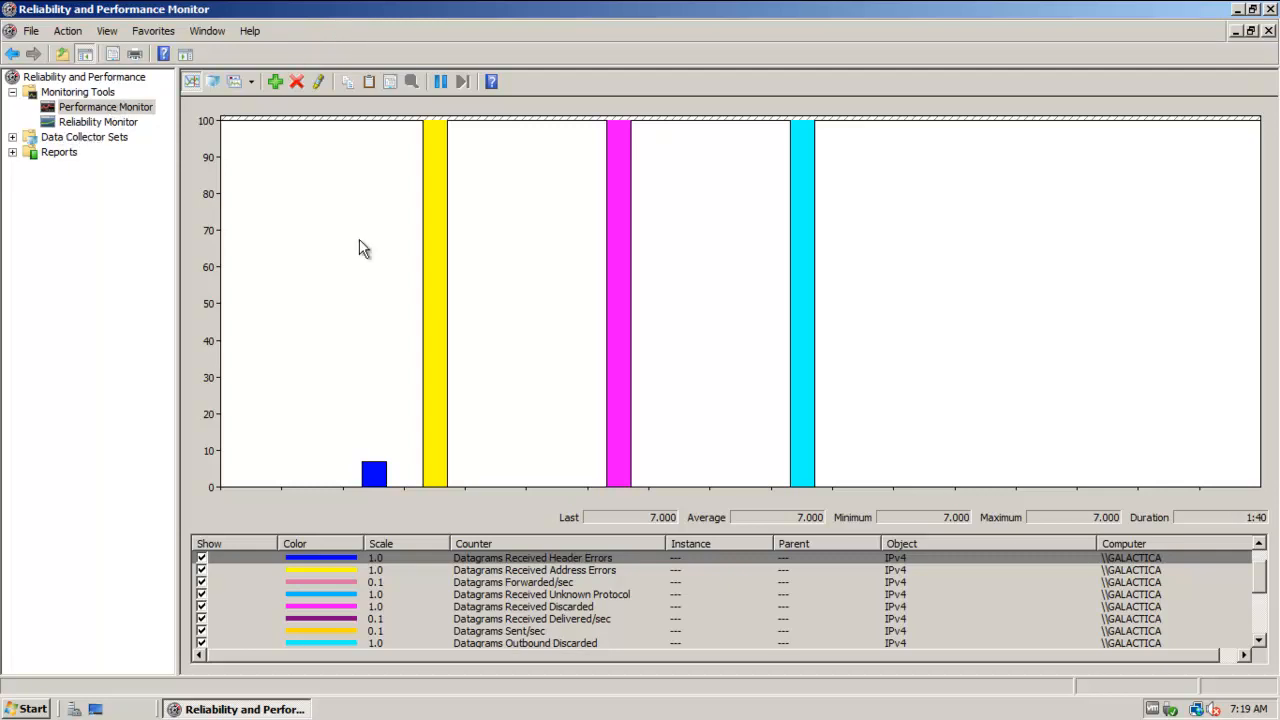
{"action": "right_click", "coordinate": [550, 582]}
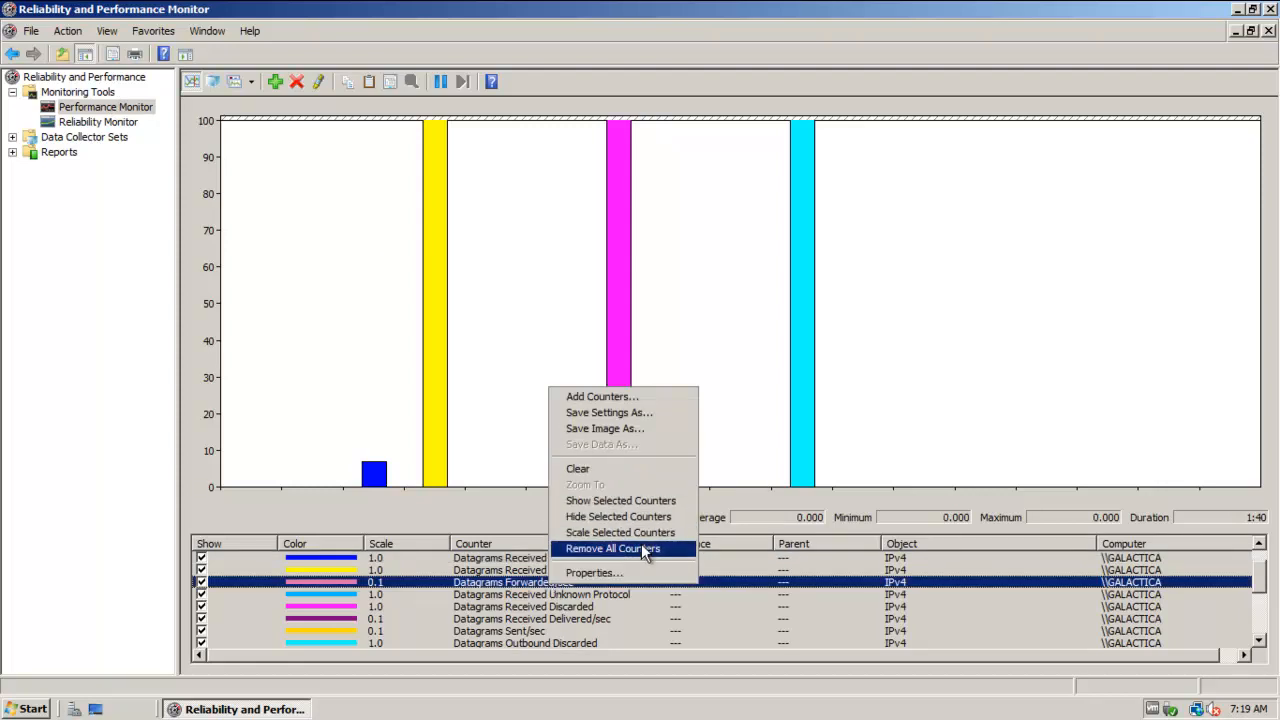
{"action": "left_click", "coordinate": [645, 549]}
{"action": "left_click", "coordinate": [657, 384]}
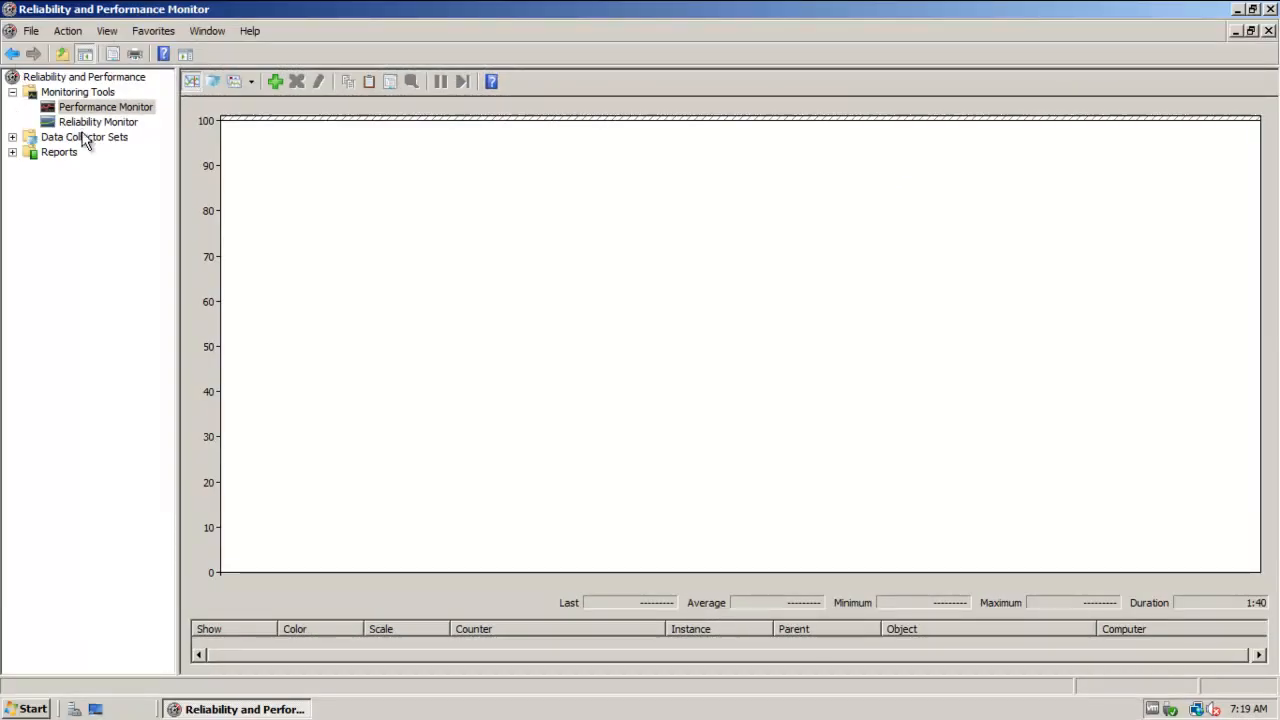
Start a new data collector set under User Defined, name it BANANA, and choose to create it from a template.
{"action": "left_click", "coordinate": [84, 137]}
{"action": "left_click", "coordinate": [12, 137]}
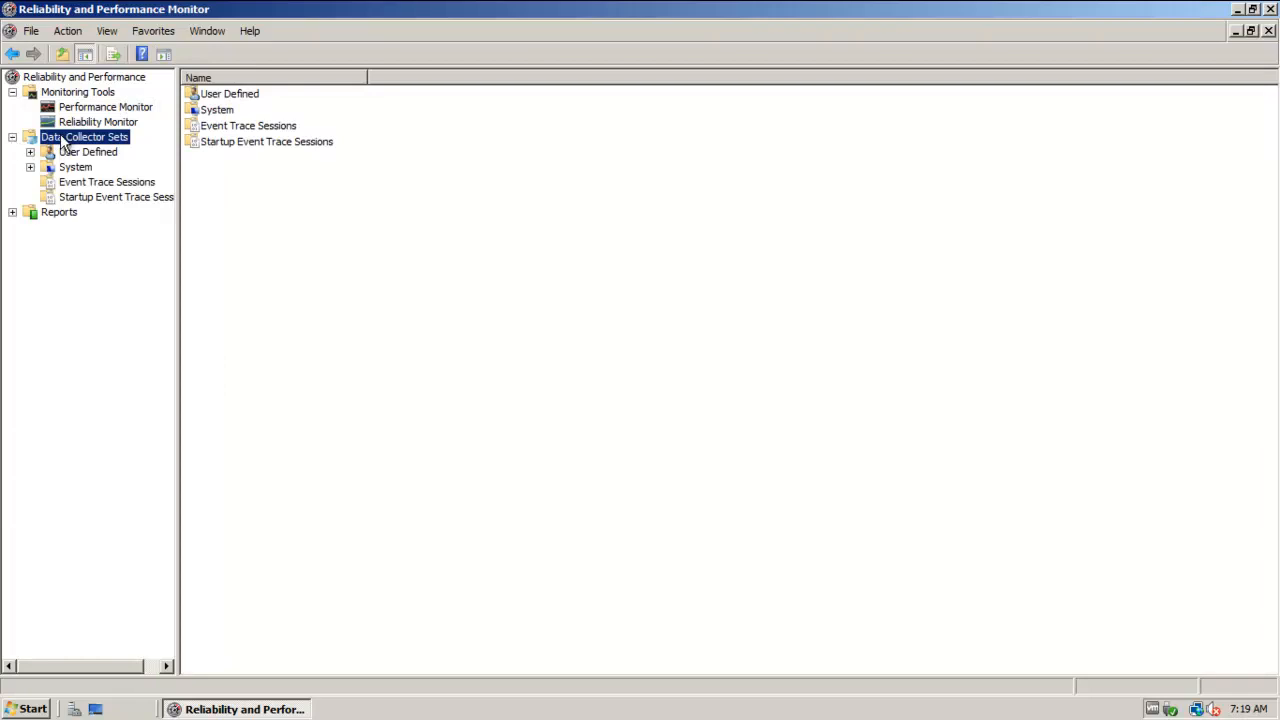
{"action": "right_click", "coordinate": [62, 142]}
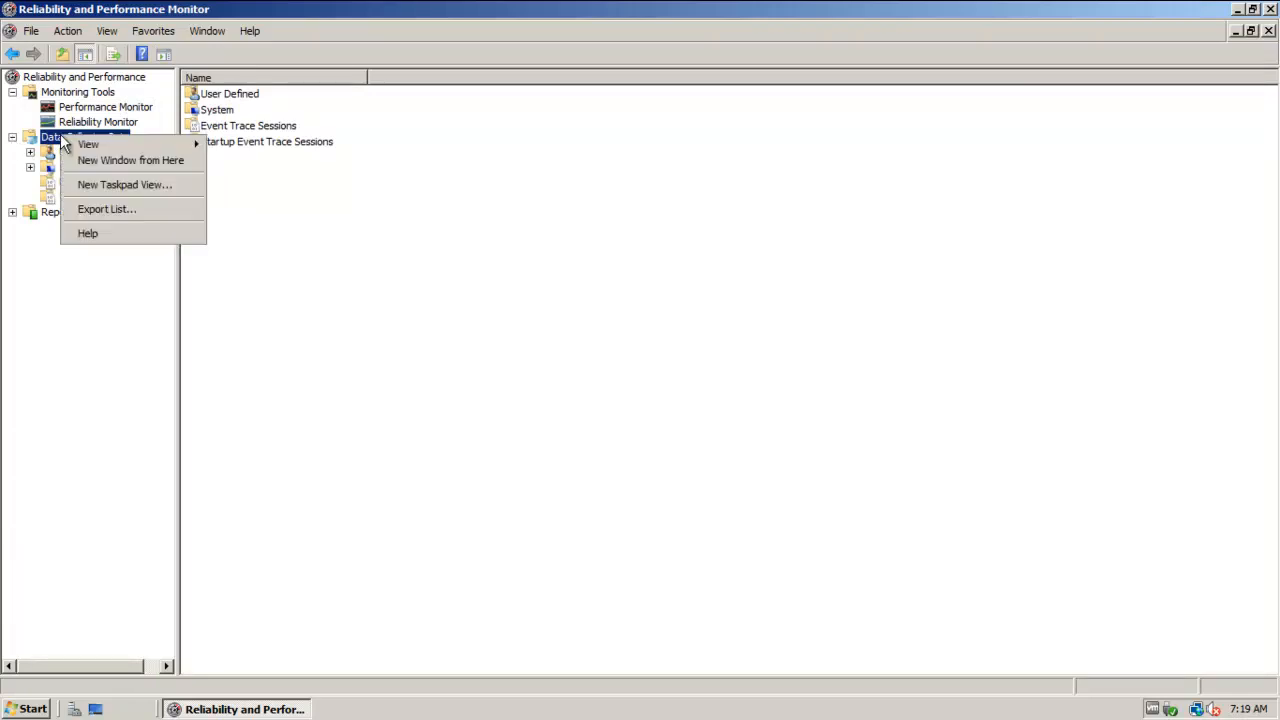
{"action": "right_click", "coordinate": [47, 151]}
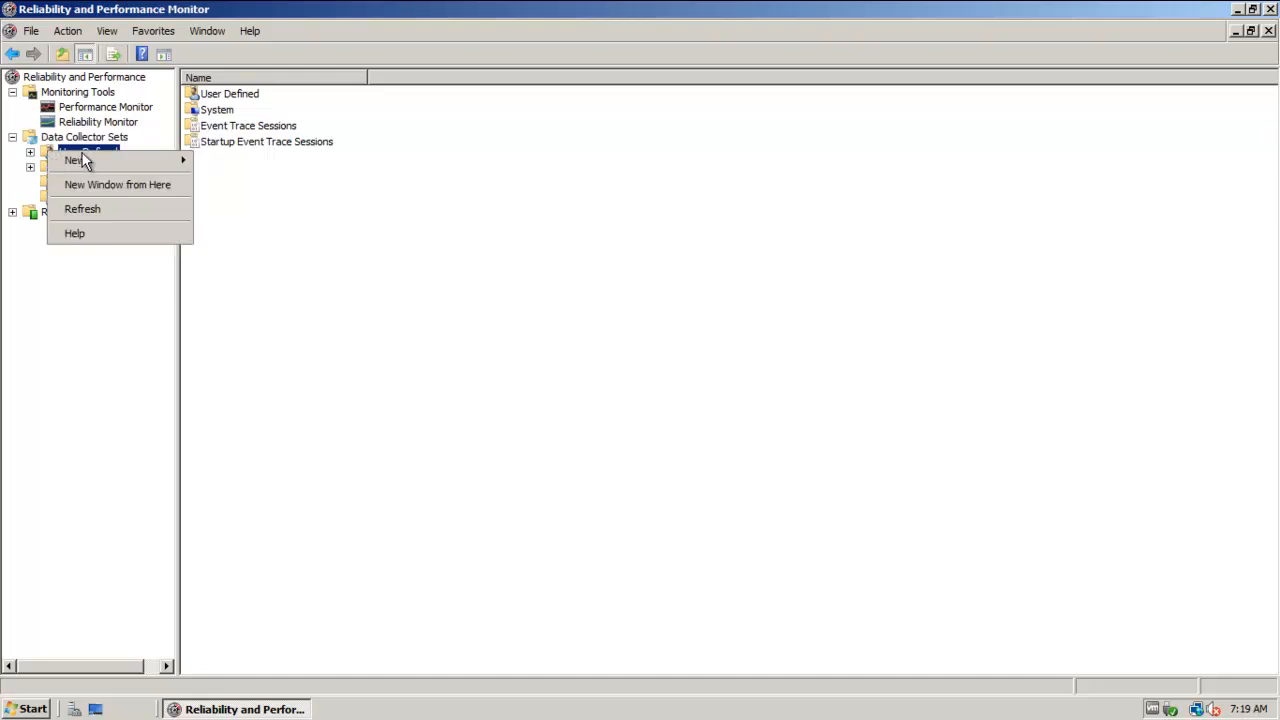
{"action": "left_click", "coordinate": [222, 157]}
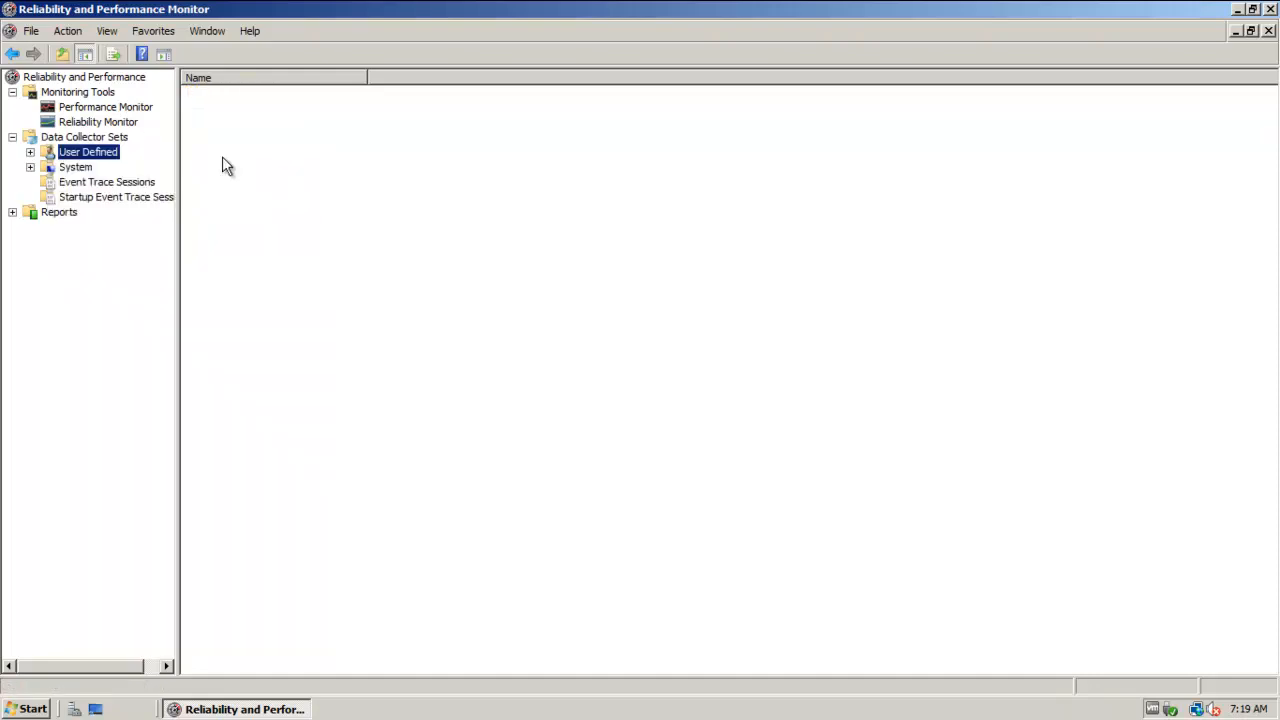
{"action": "type", "text": "BANANA"}
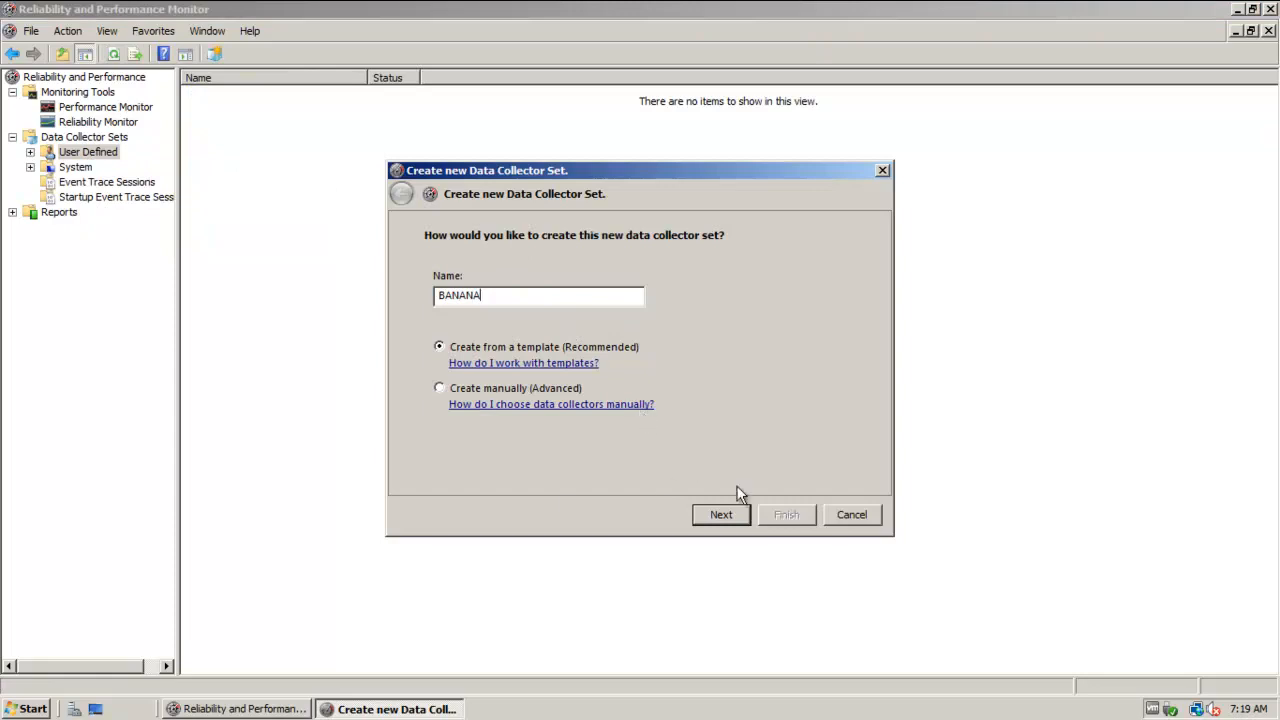
{"action": "left_click", "coordinate": [716, 514]}
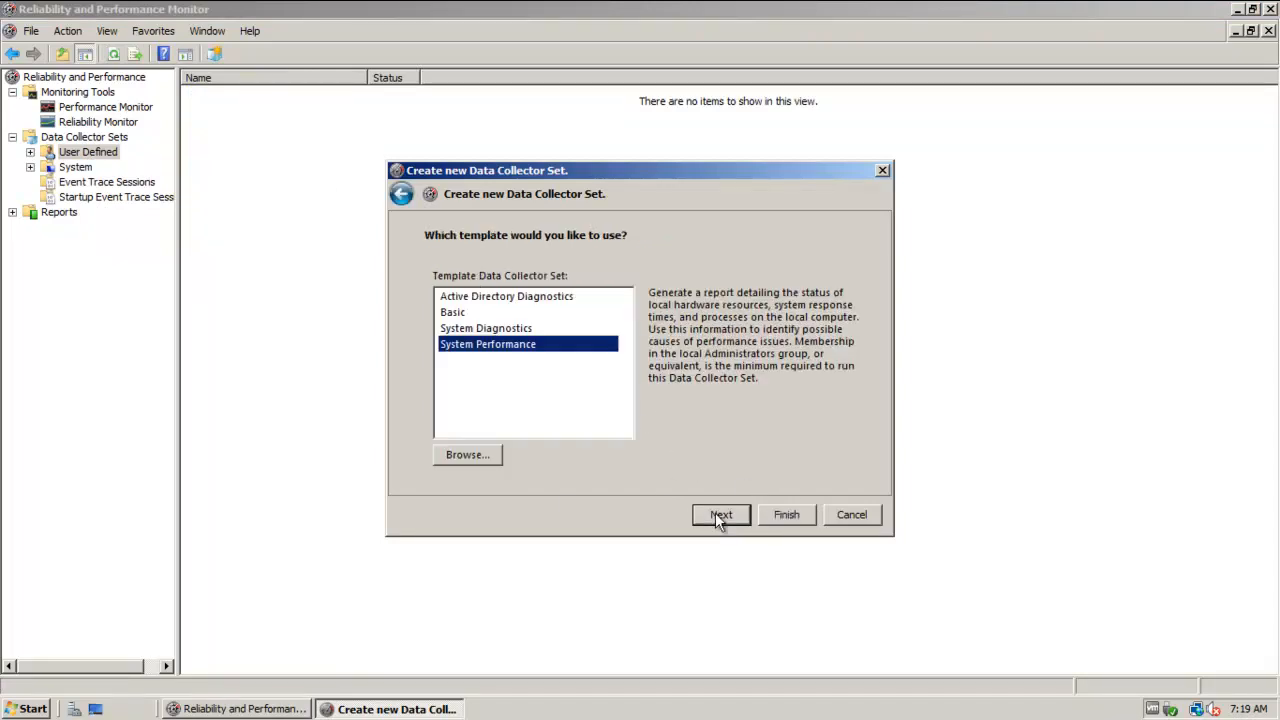
Review the System Diagnostics, Basic and Active Directory Diagnostics templates, and use the System Performance template for the set.
{"action": "left_click", "coordinate": [530, 330]}
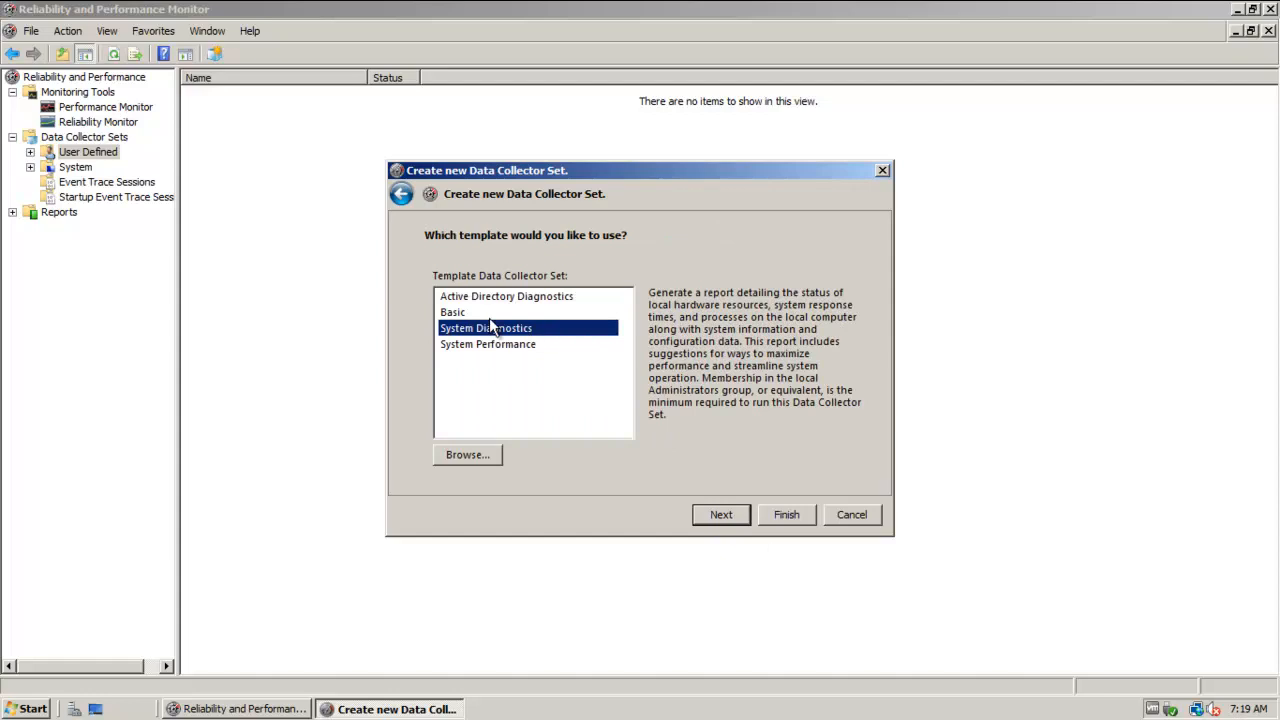
{"action": "left_click", "coordinate": [532, 347]}
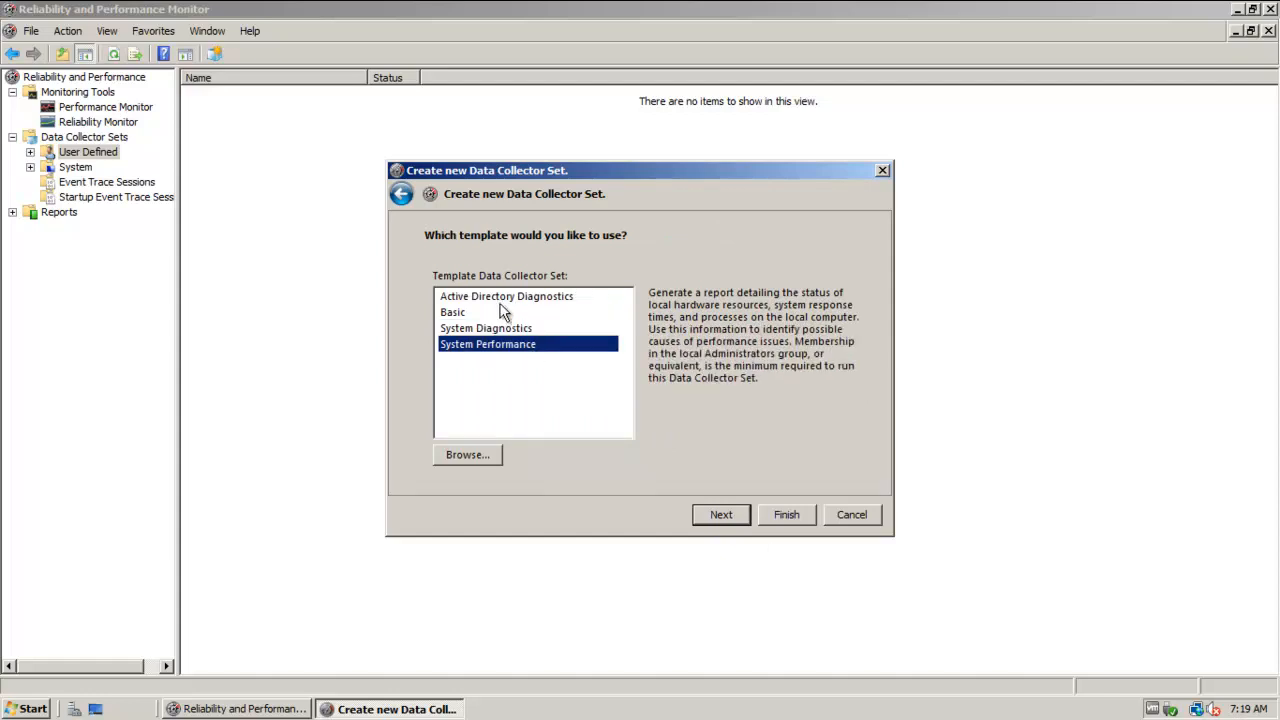
{"action": "left_click", "coordinate": [502, 313]}
{"action": "left_click", "coordinate": [520, 300]}
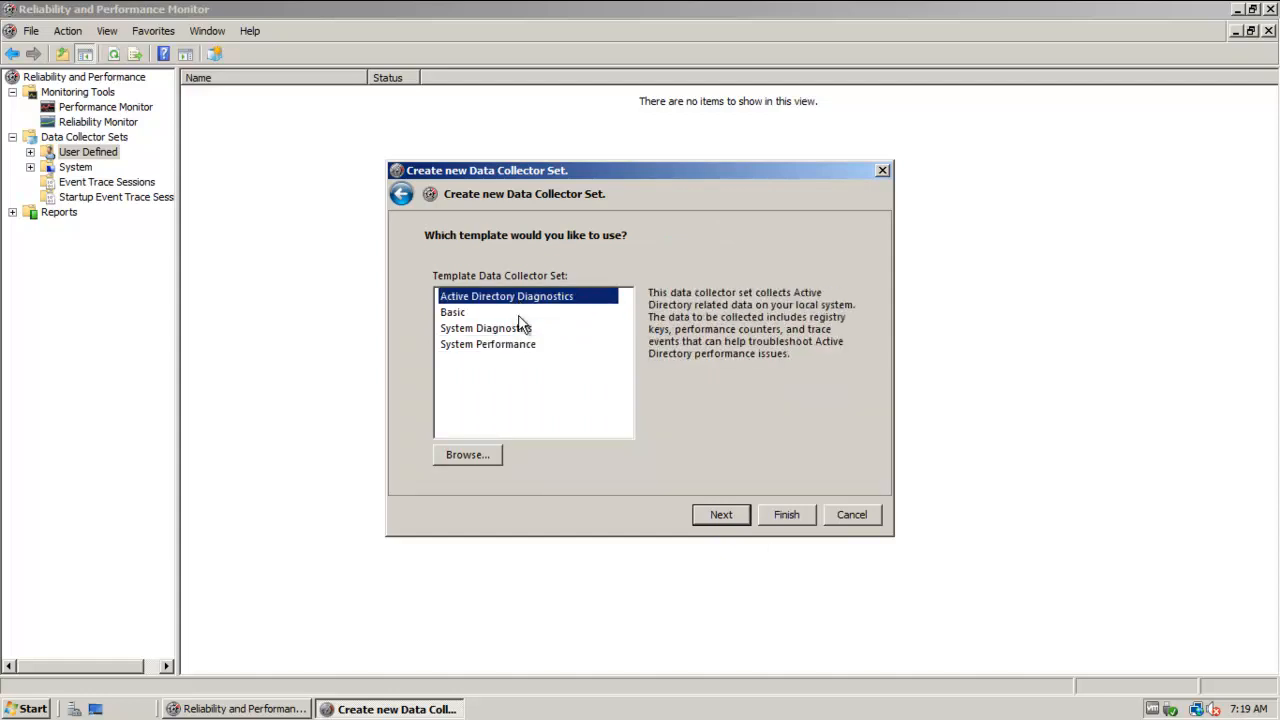
{"action": "left_click", "coordinate": [520, 346]}
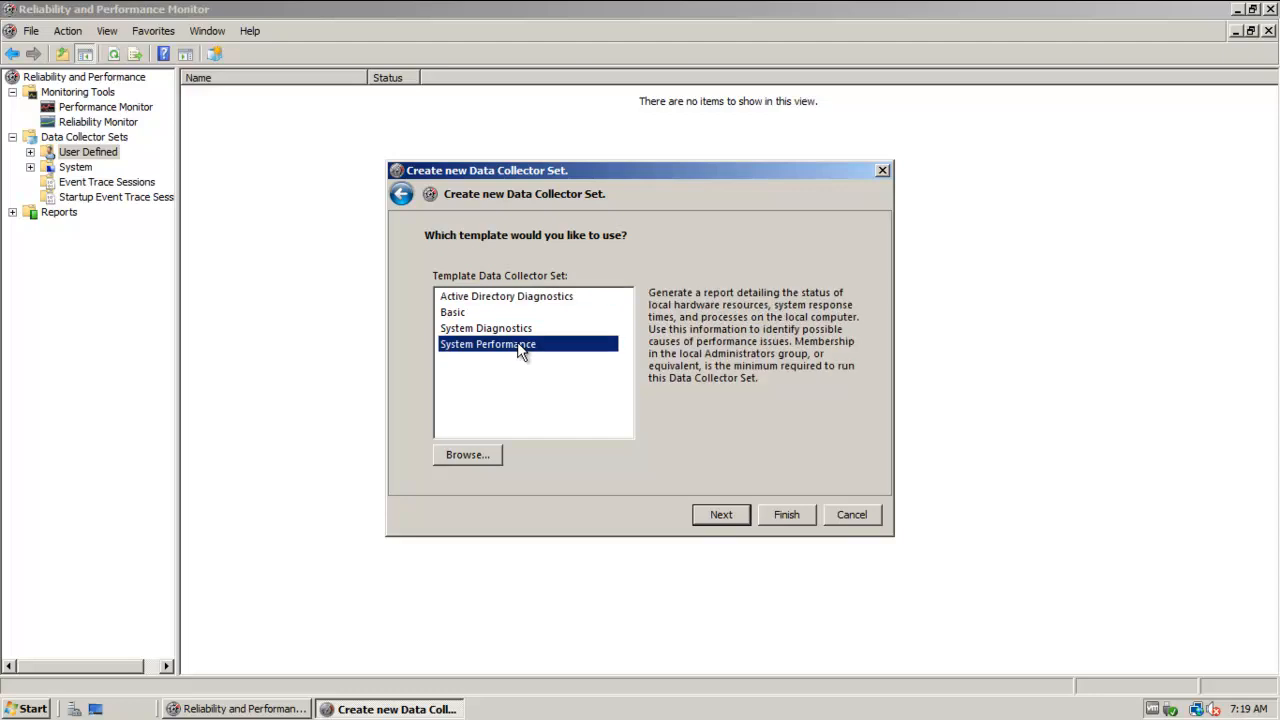
{"action": "left_click", "coordinate": [727, 514]}
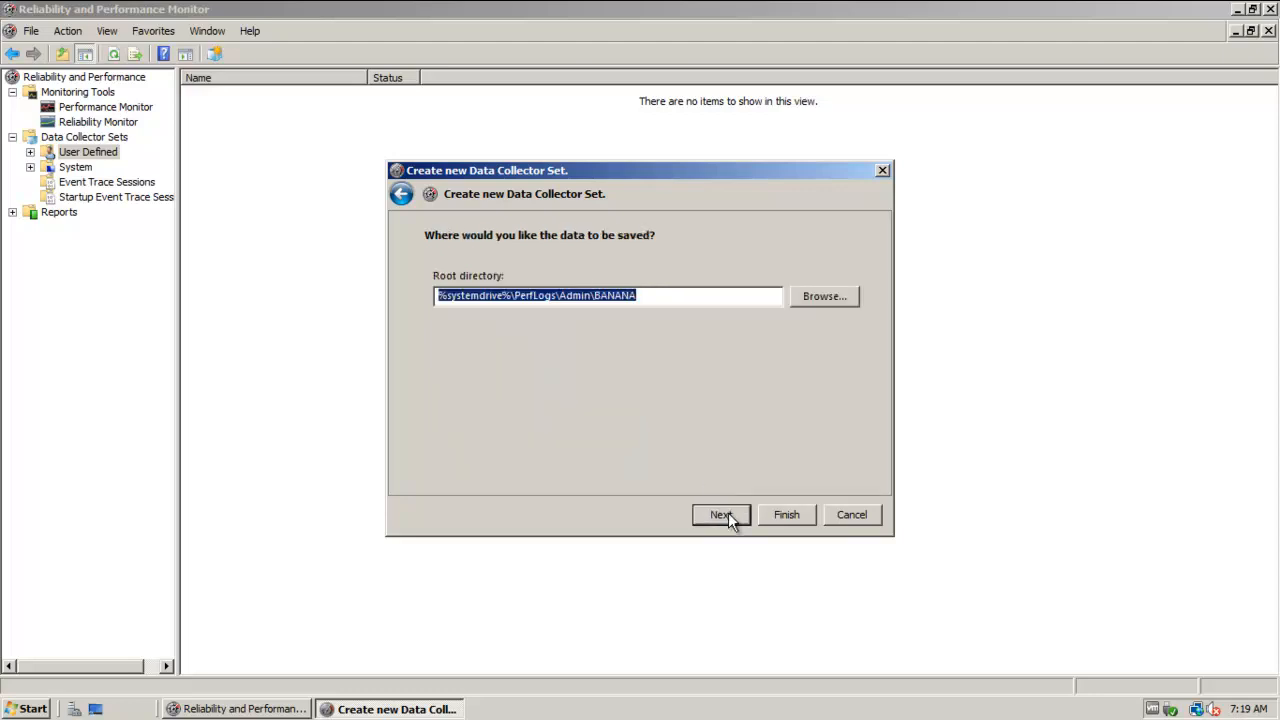
Keep the root directory %systemdrive%\PerfLogs\Admin\BANANA and finish creating the data collector set with Save and close.
{"action": "left_click", "coordinate": [700, 299]}
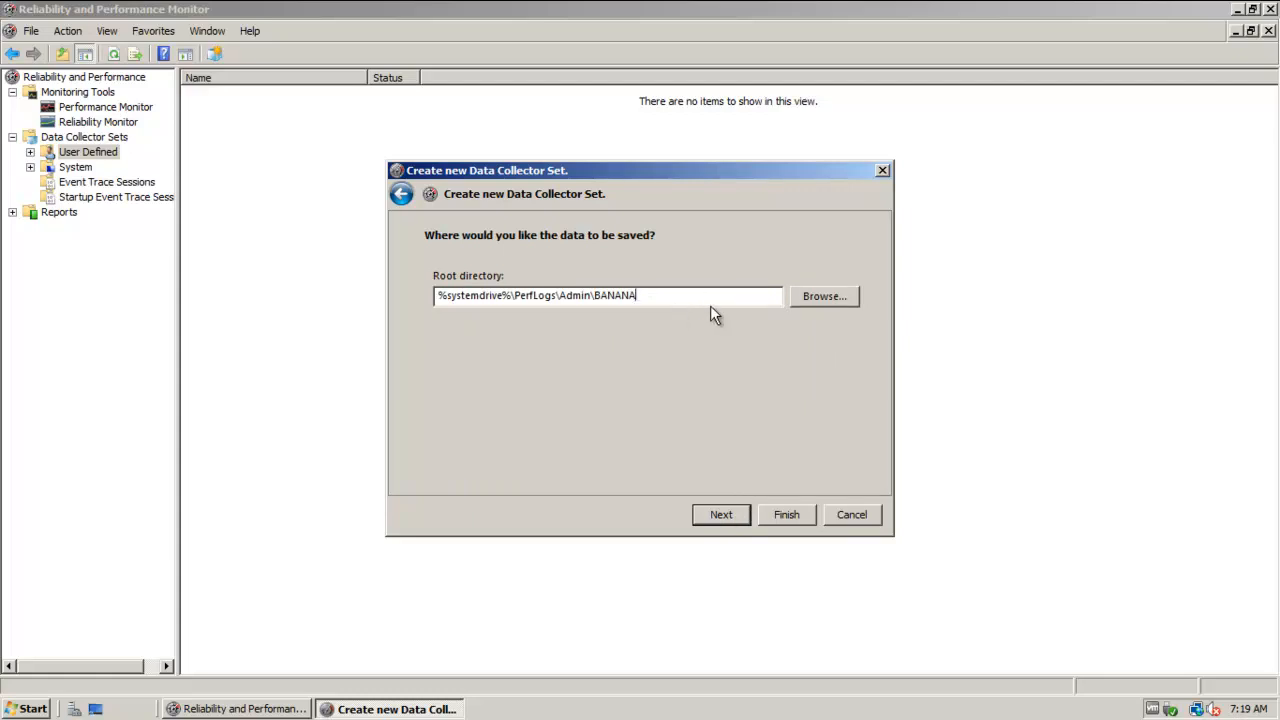
{"action": "left_click", "coordinate": [731, 515]}
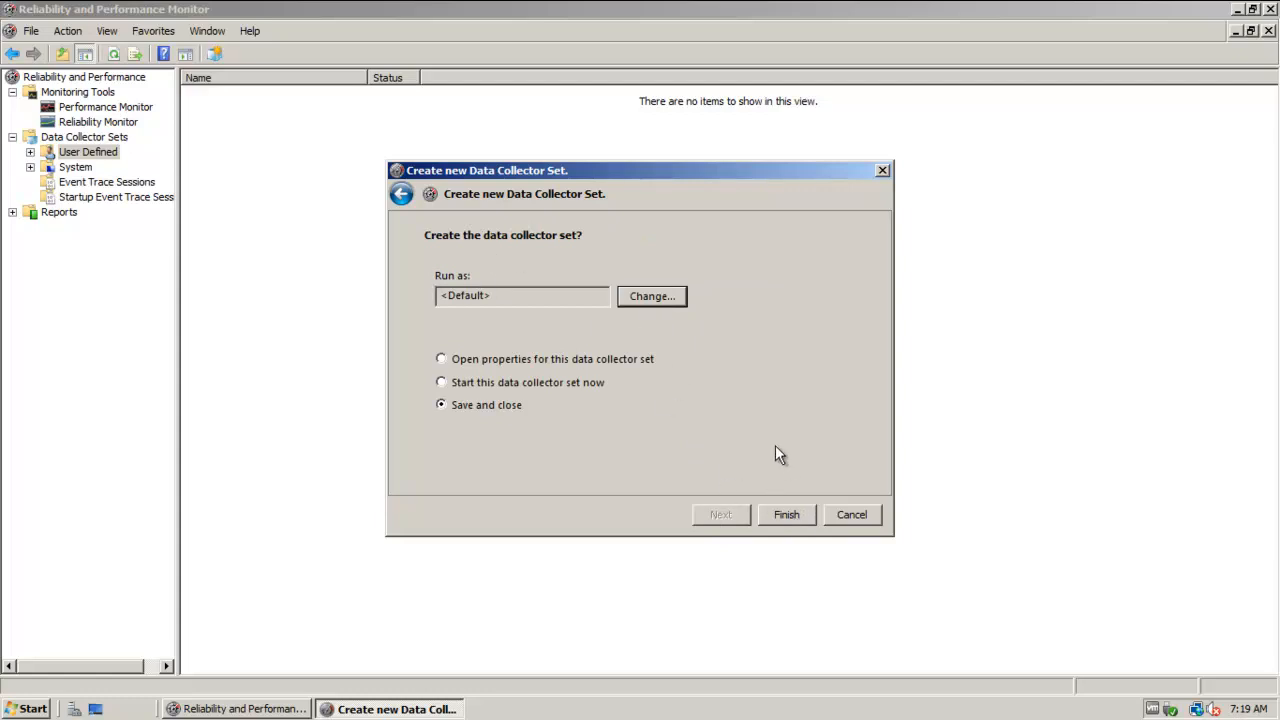
{"action": "left_click", "coordinate": [789, 514]}
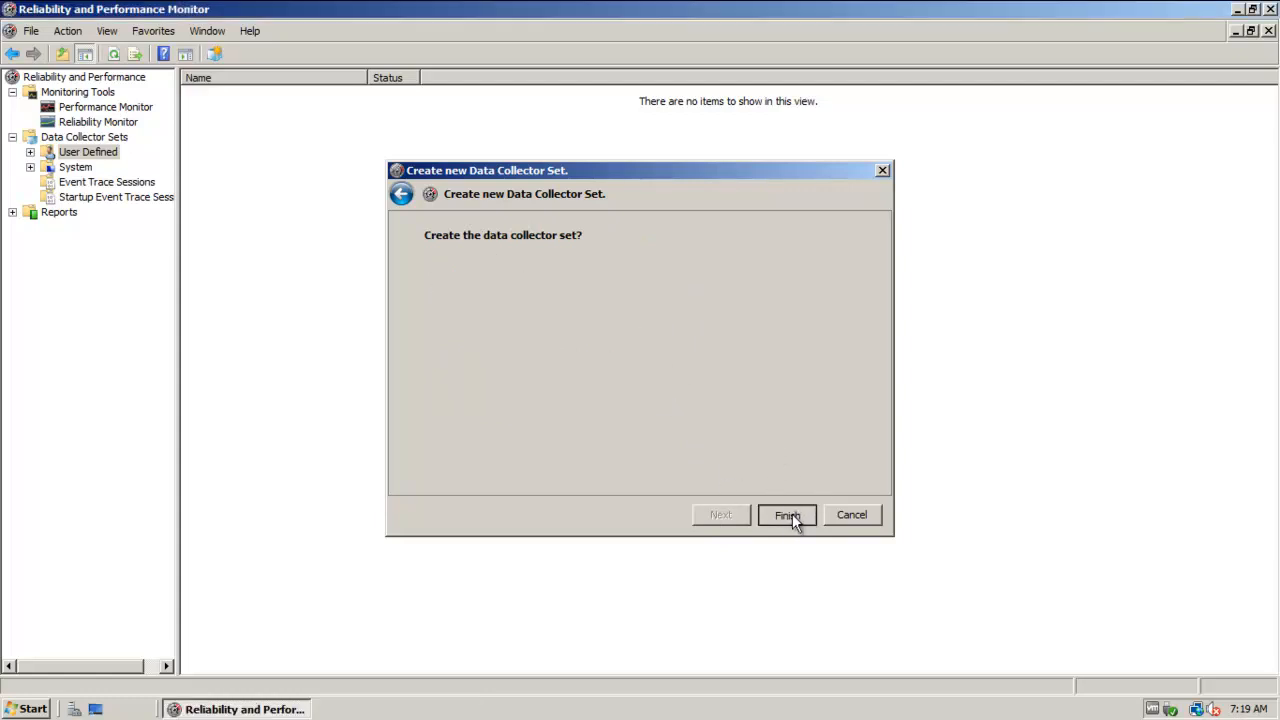
Start the BANANA data collector set under User Defined.
{"action": "left_click", "coordinate": [30, 152]}
{"action": "left_click", "coordinate": [82, 172]}
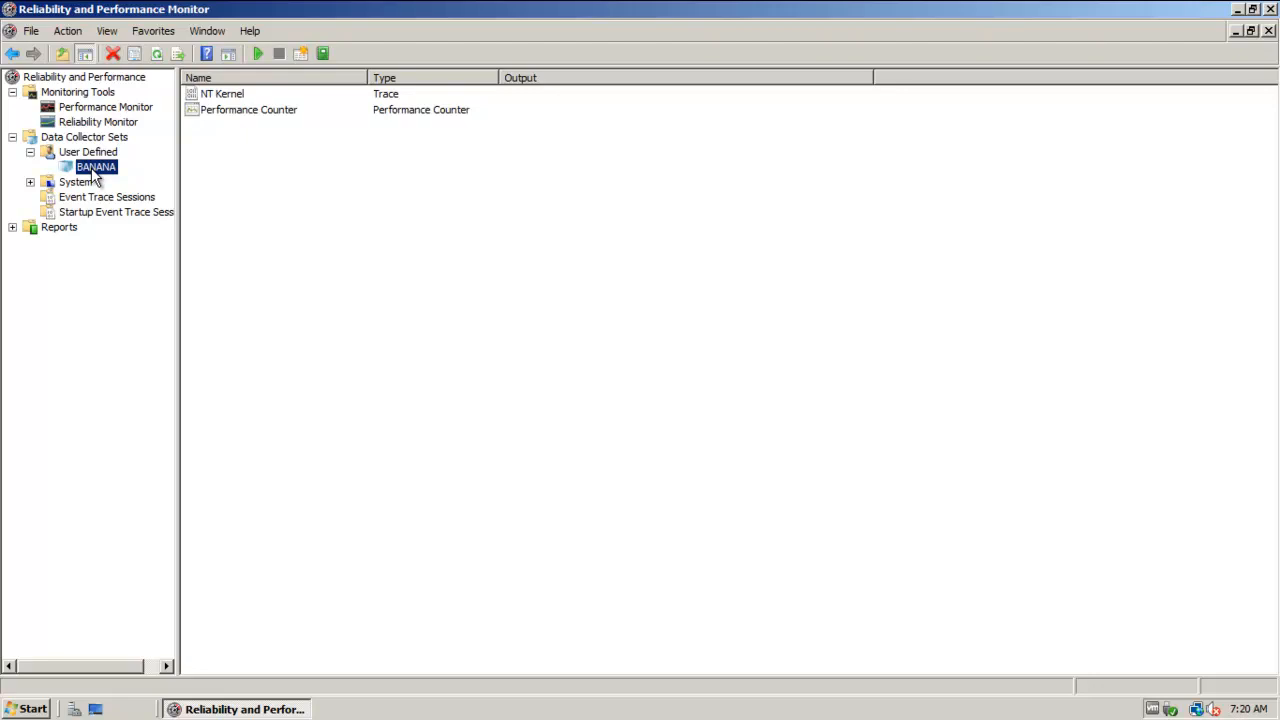
{"action": "right_click", "coordinate": [91, 167]}
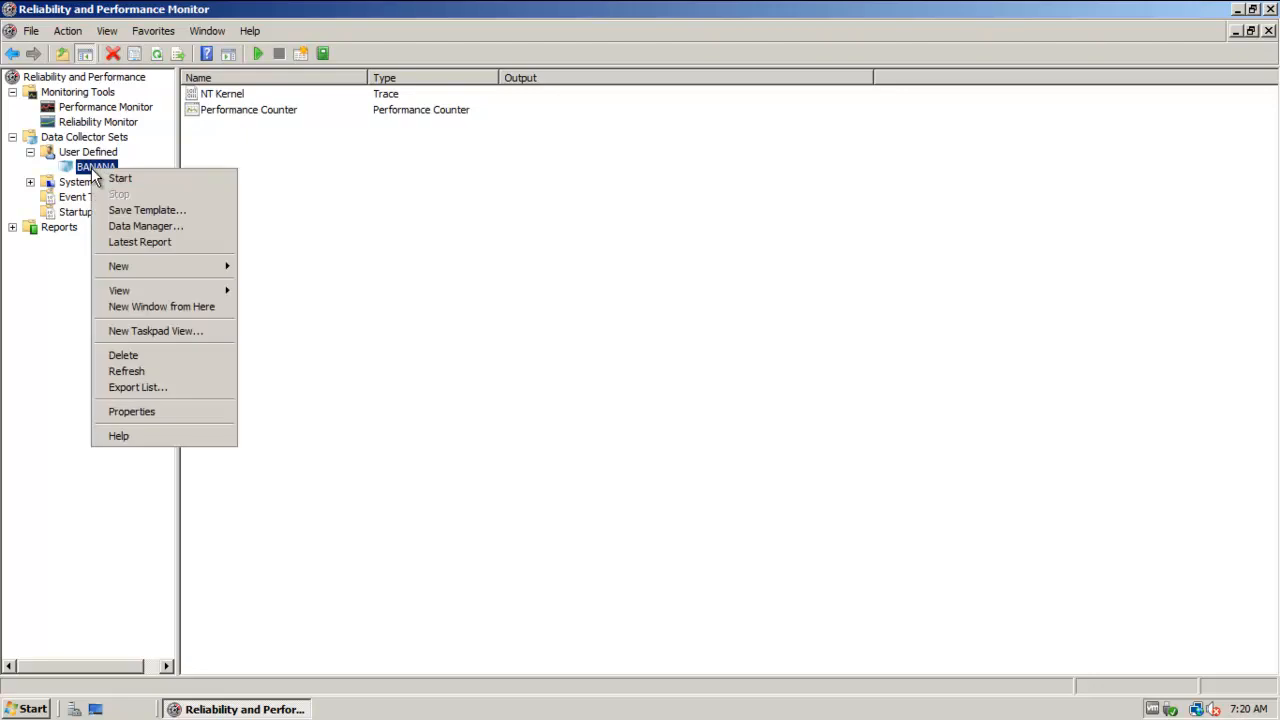
{"action": "left_click", "coordinate": [170, 8]}
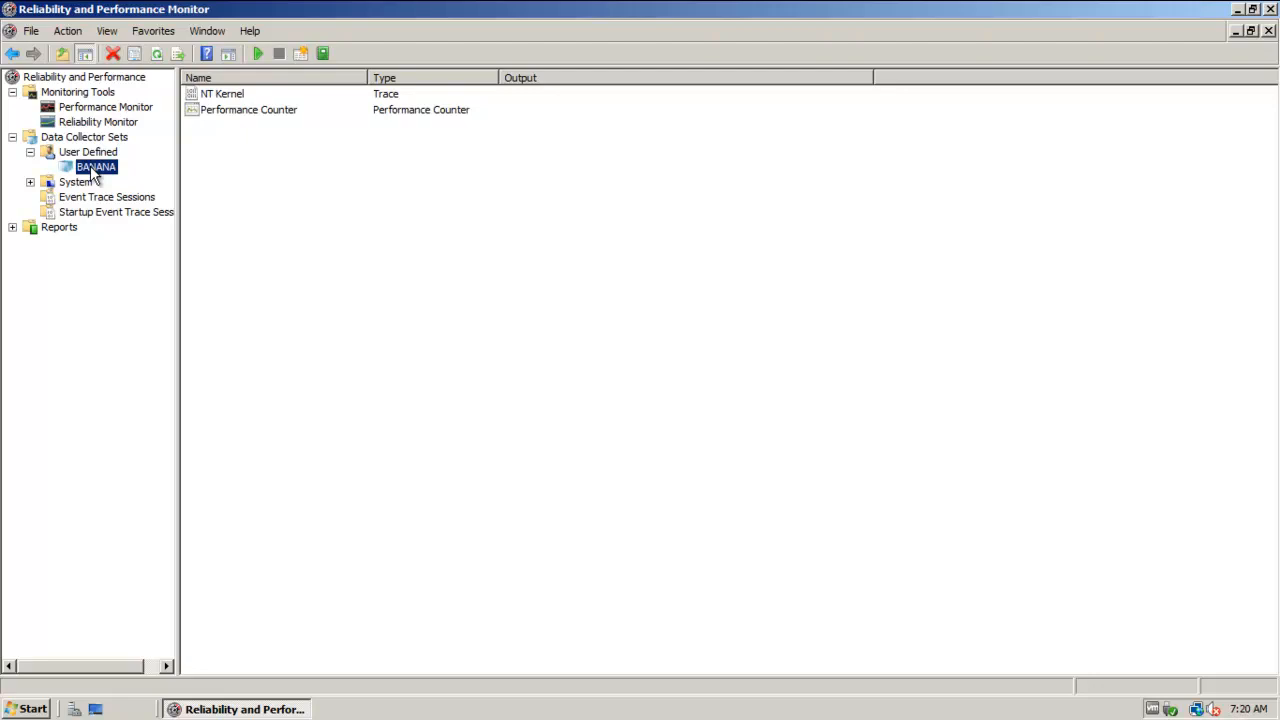
{"action": "left_click", "coordinate": [99, 110]}
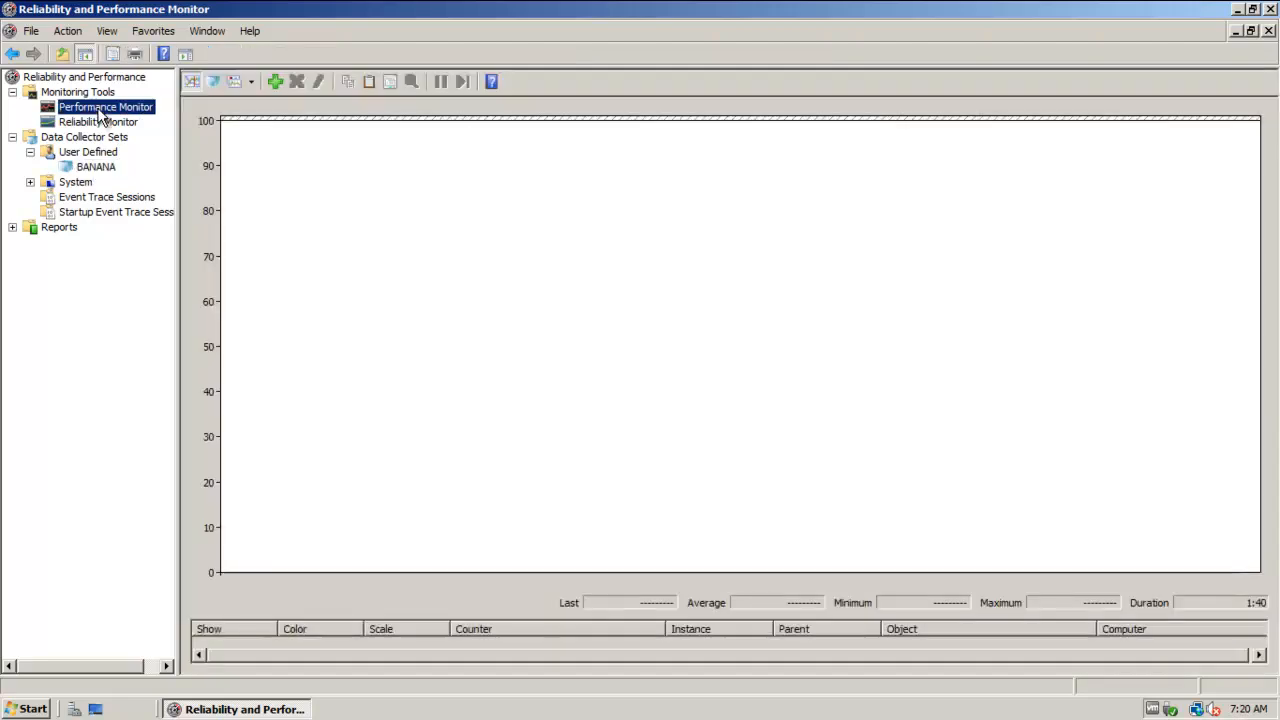
{"action": "left_click", "coordinate": [104, 167]}
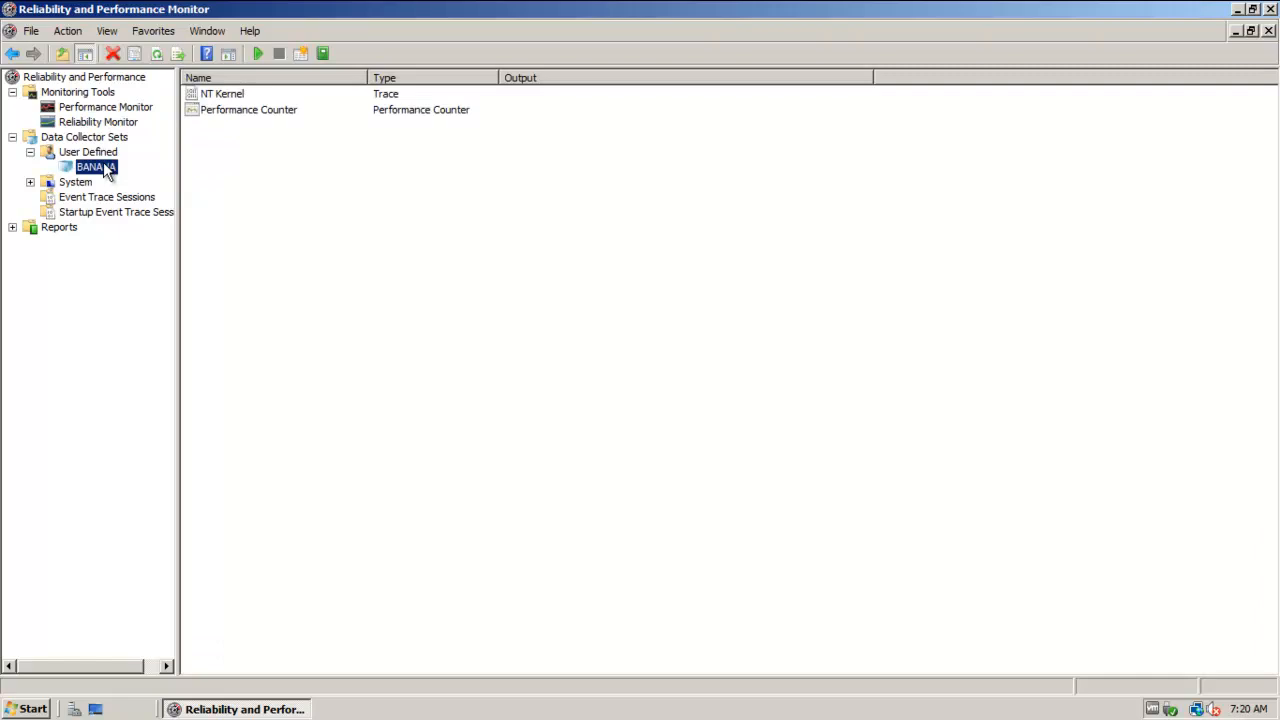
{"action": "right_click", "coordinate": [105, 165]}
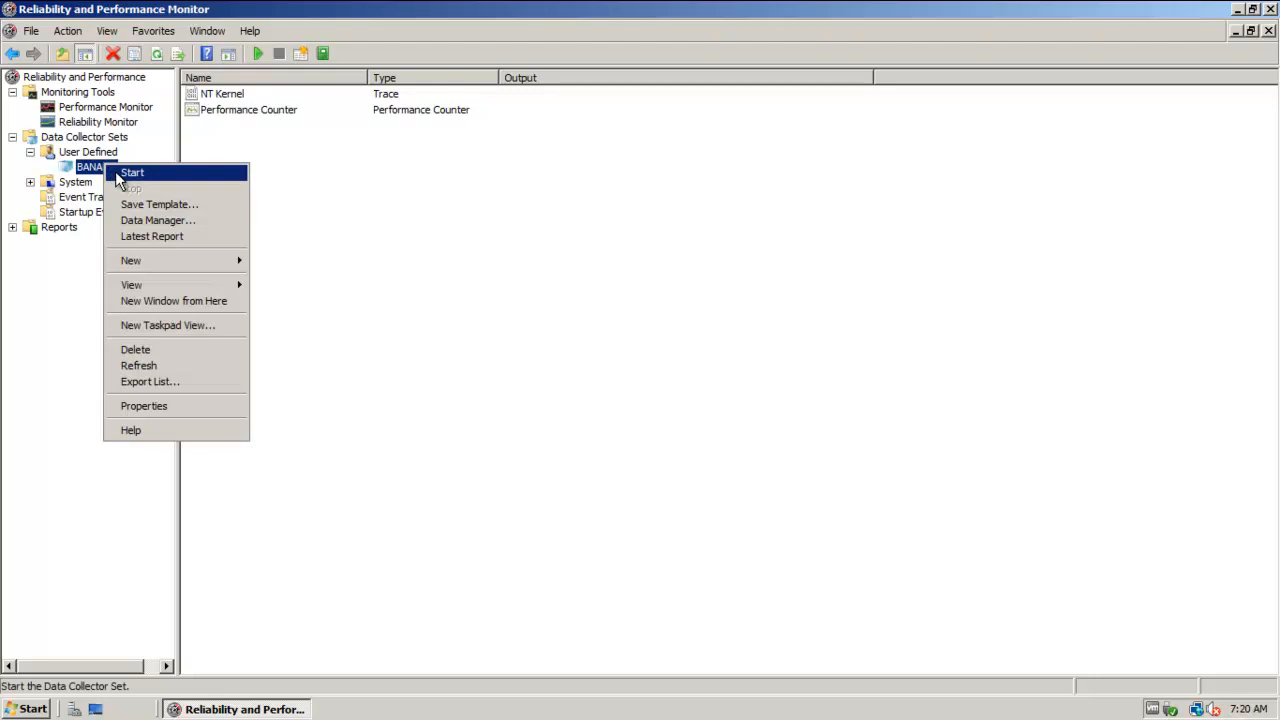
{"action": "left_click", "coordinate": [117, 172]}
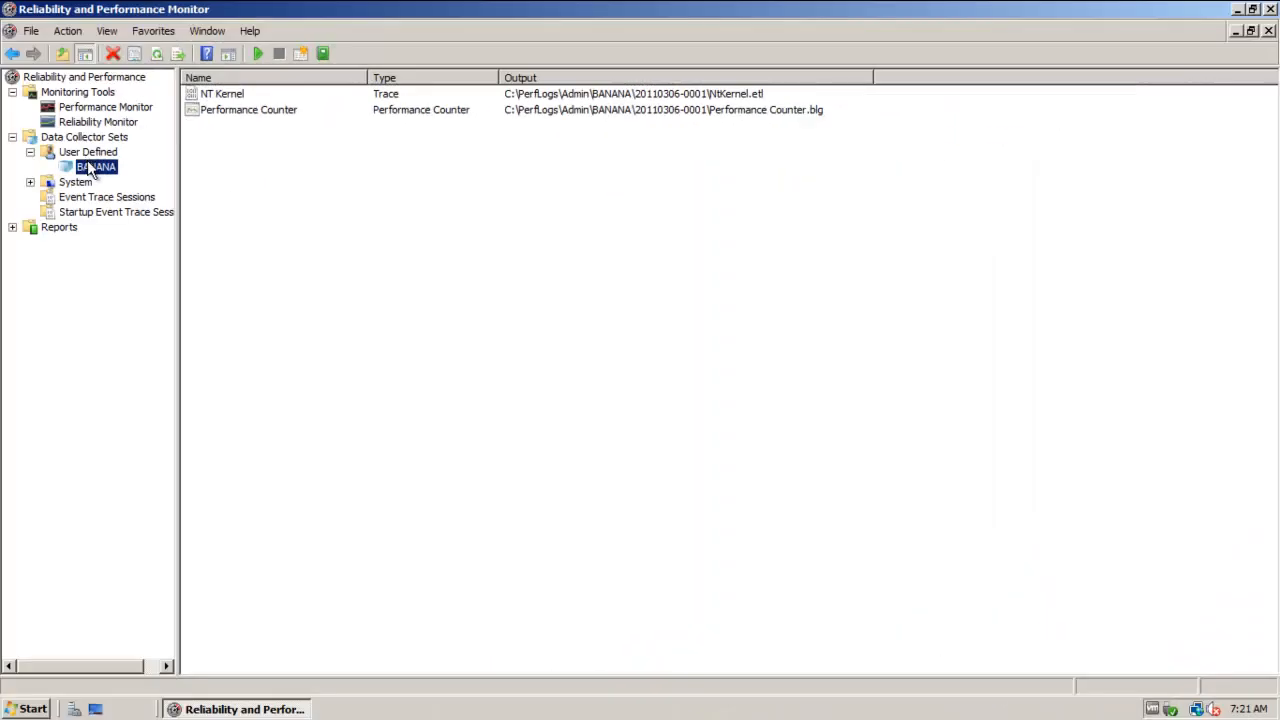
Open BANANA's latest report and examine the Process statistics in its CPU section, collapsing Process again when finished.
{"action": "right_click", "coordinate": [90, 168]}
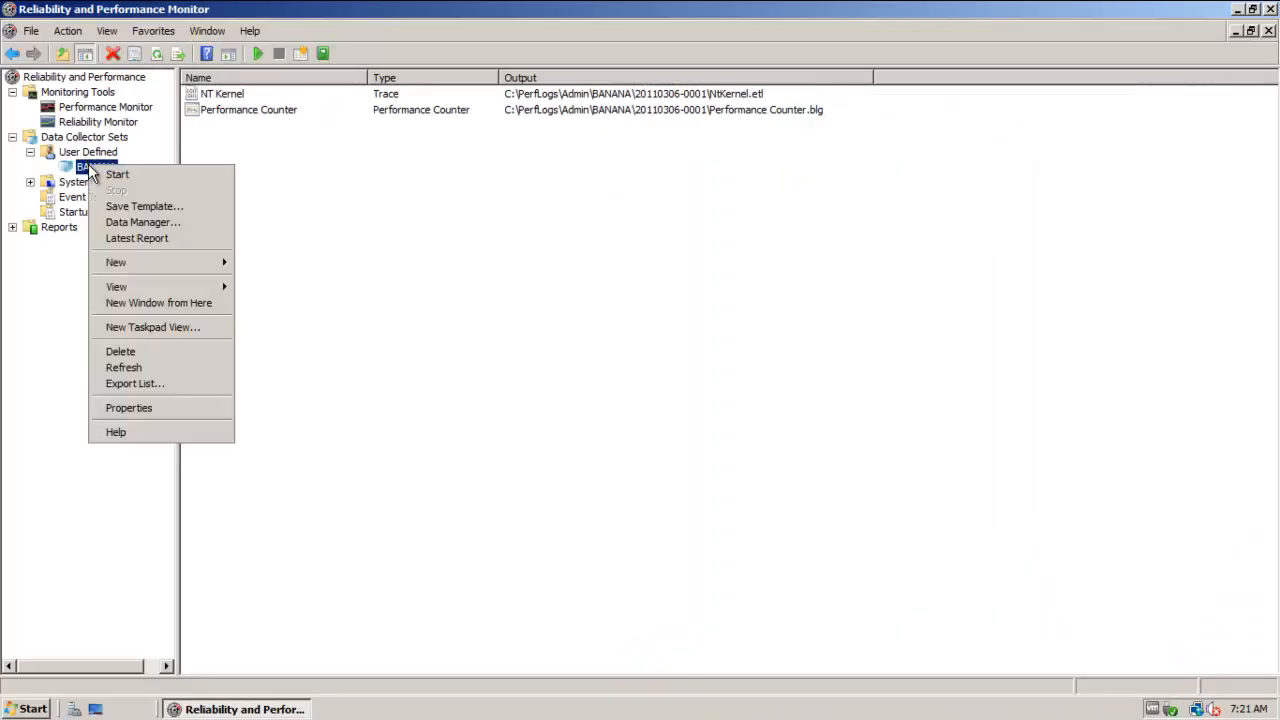
{"action": "left_click", "coordinate": [158, 243]}
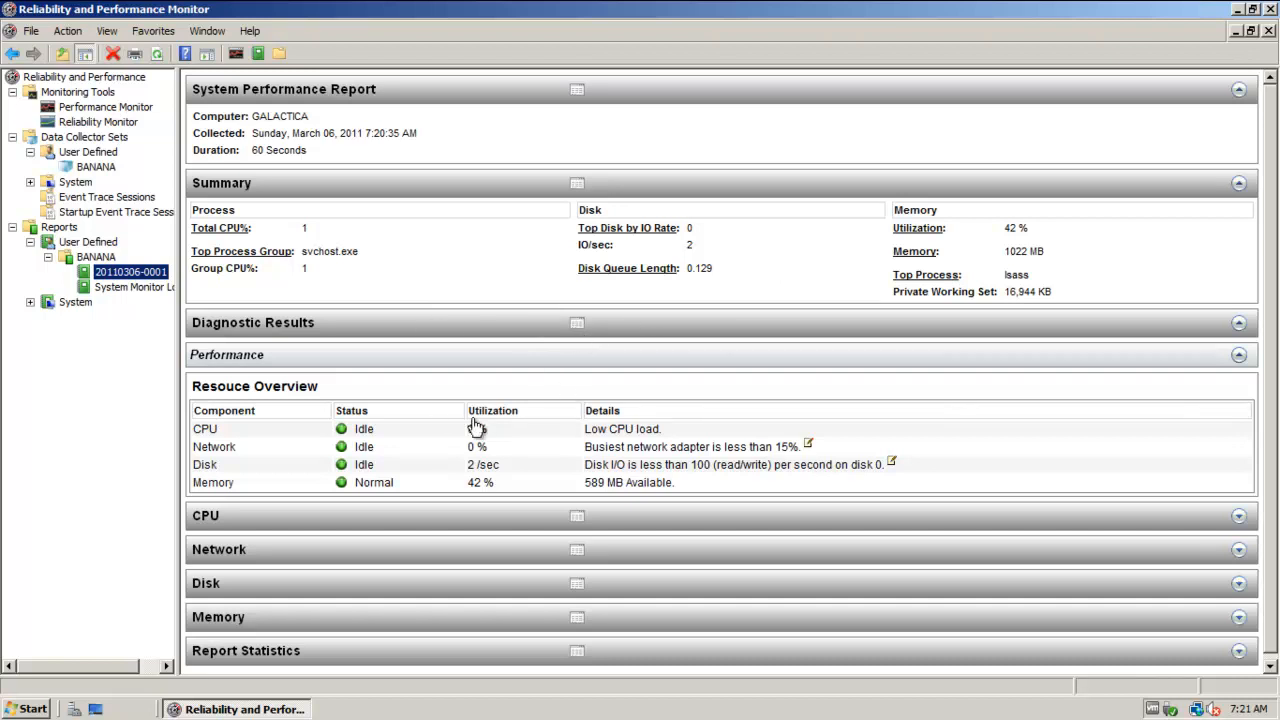
{"action": "left_click", "coordinate": [545, 520]}
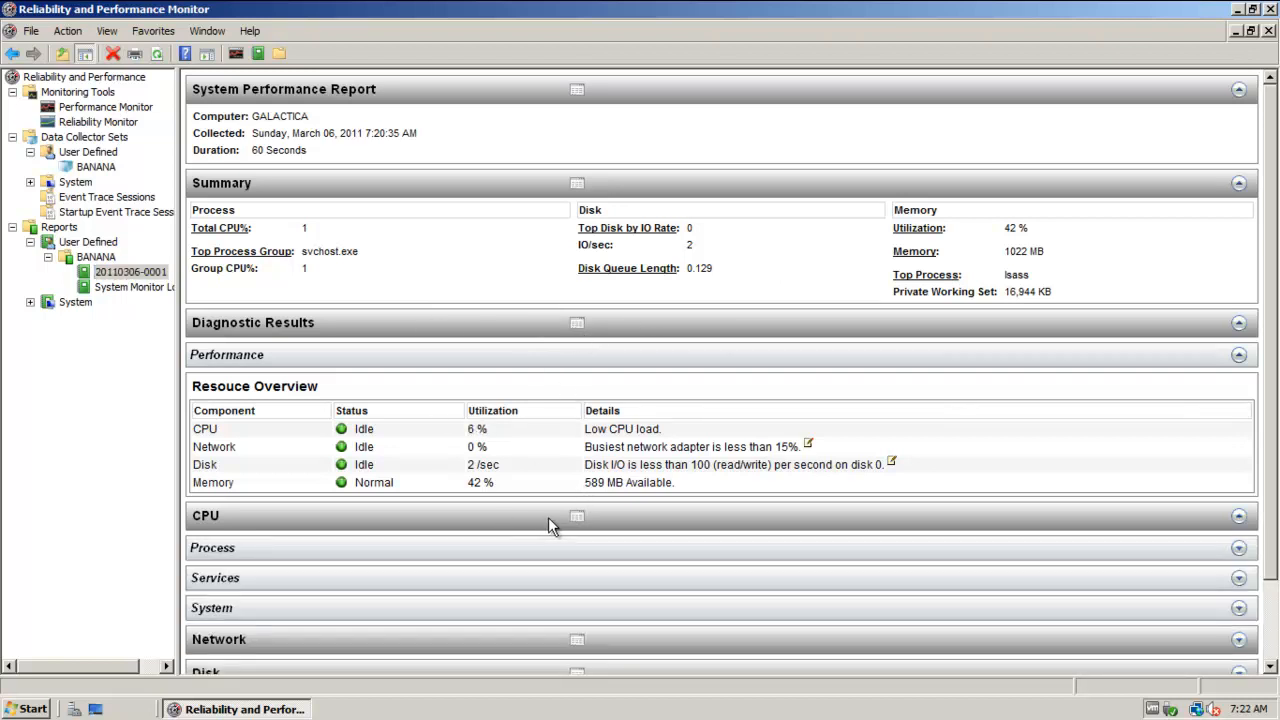
{"action": "left_click", "coordinate": [502, 548]}
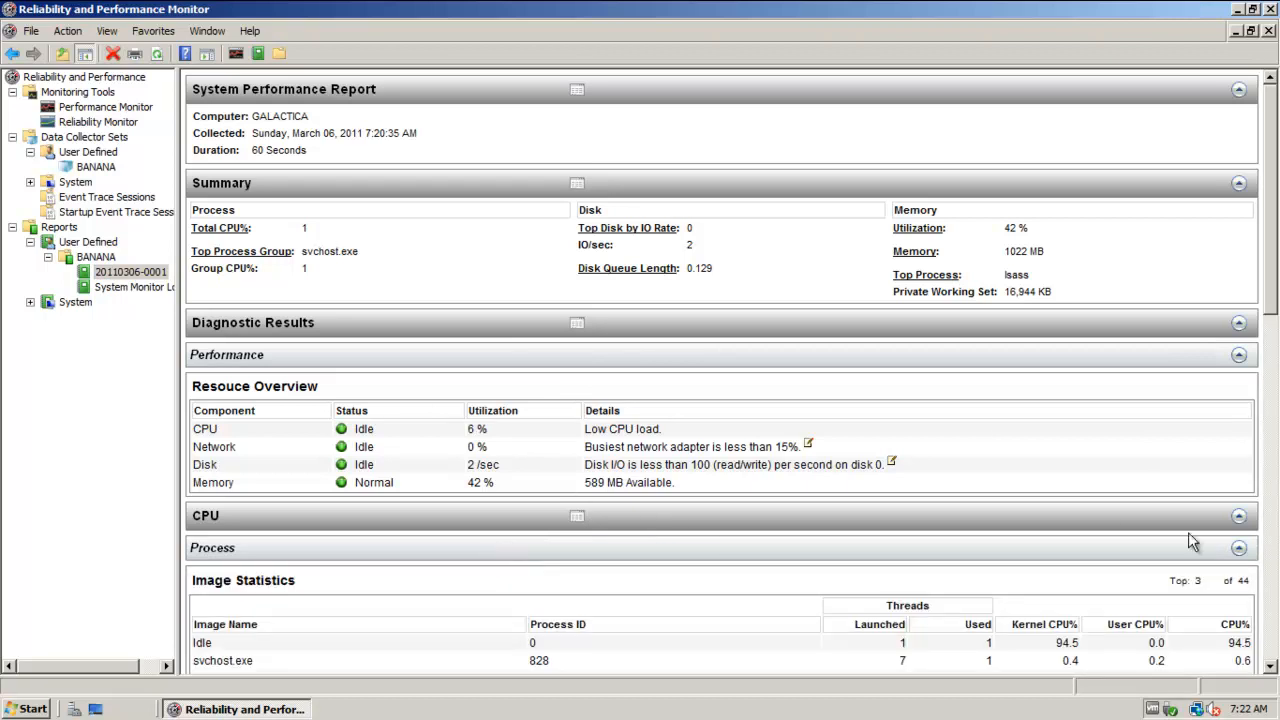
{"action": "left_click_drag", "start_coordinate": [1273, 305], "coordinate": [1275, 412]}
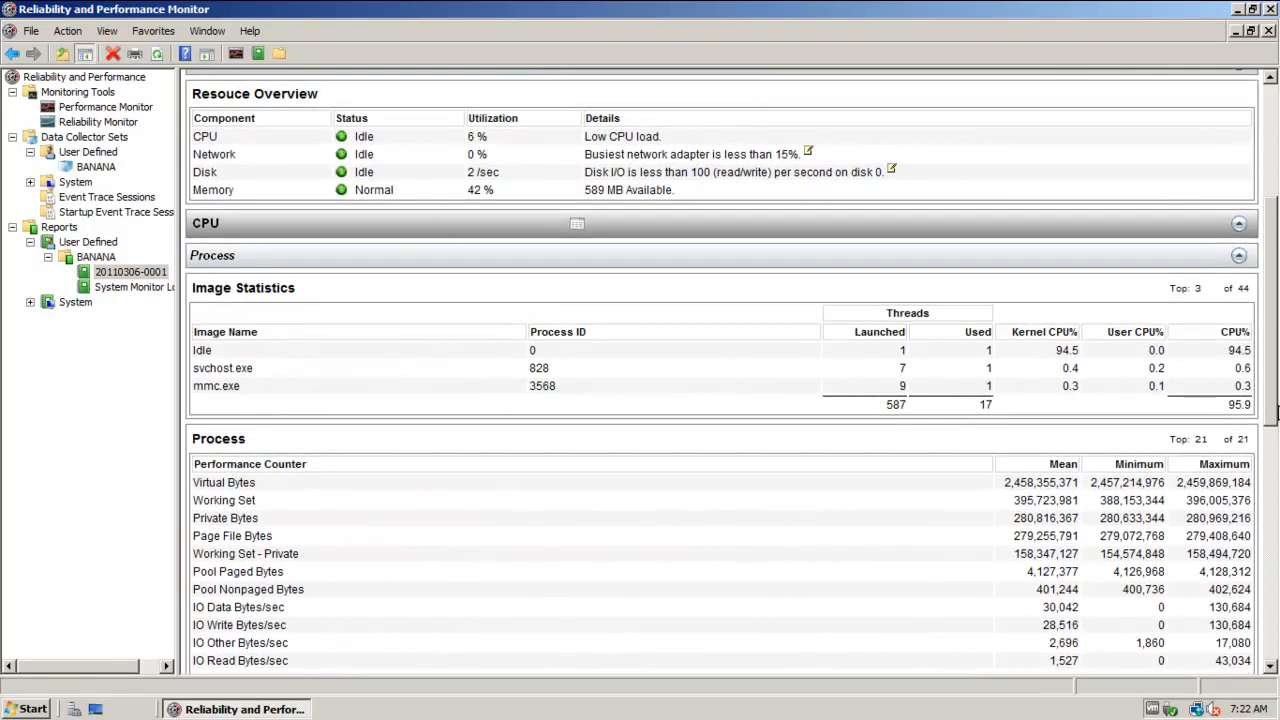
{"action": "left_click", "coordinate": [565, 258]}
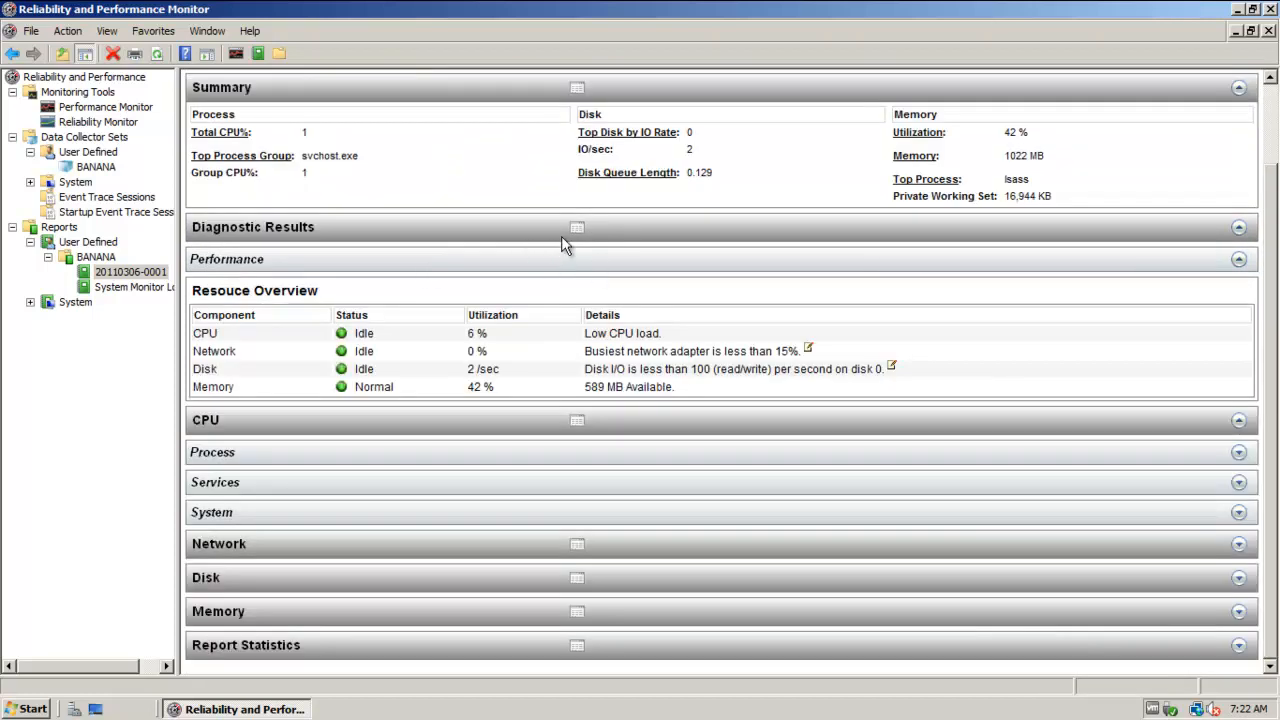
Jump to TCP Version 4 through the report's contents list, return to the Summary area and collapse the Performance section.
{"action": "left_click", "coordinate": [579, 230]}
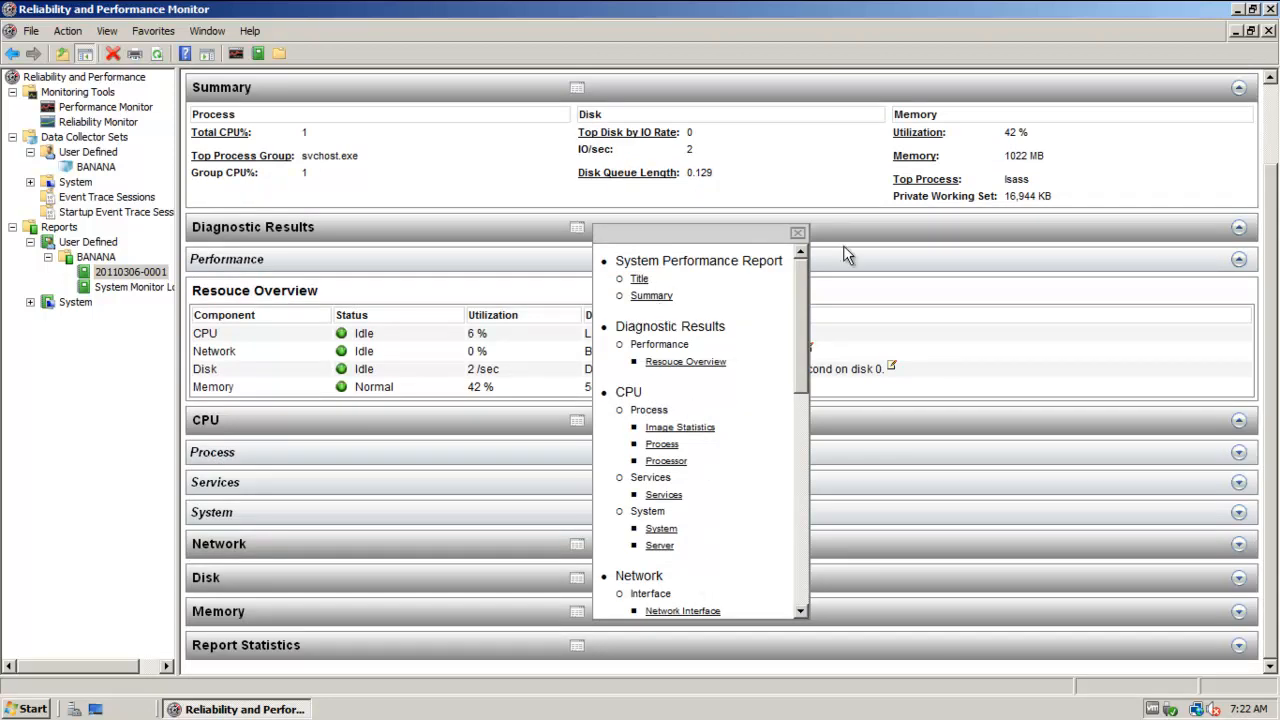
{"action": "left_click_drag", "start_coordinate": [803, 287], "coordinate": [804, 431]}
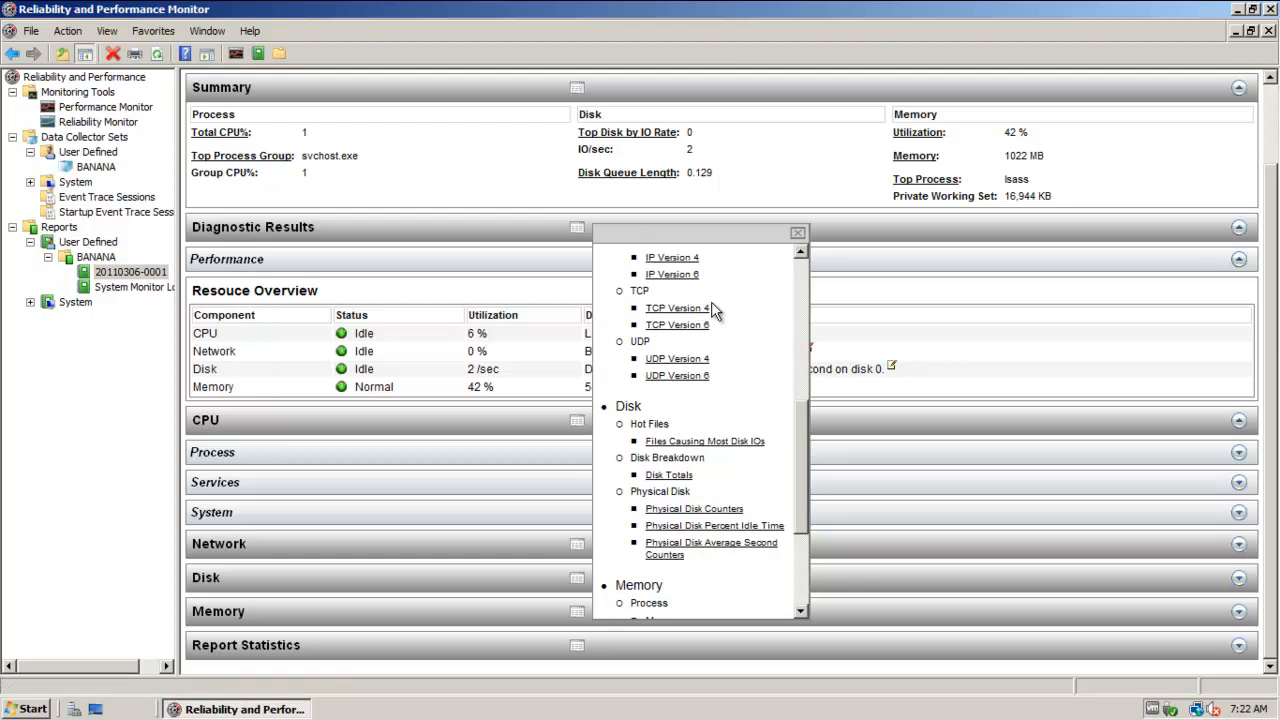
{"action": "left_click", "coordinate": [680, 310]}
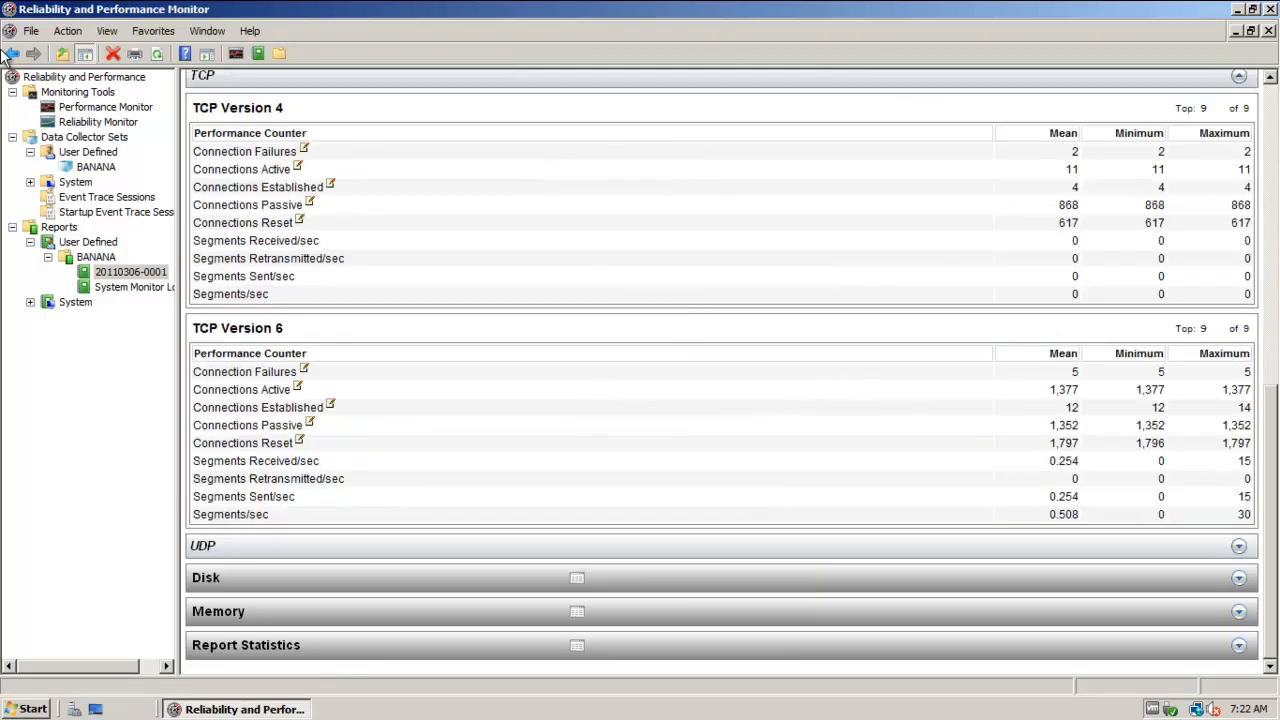
{"action": "left_click", "coordinate": [10, 55]}
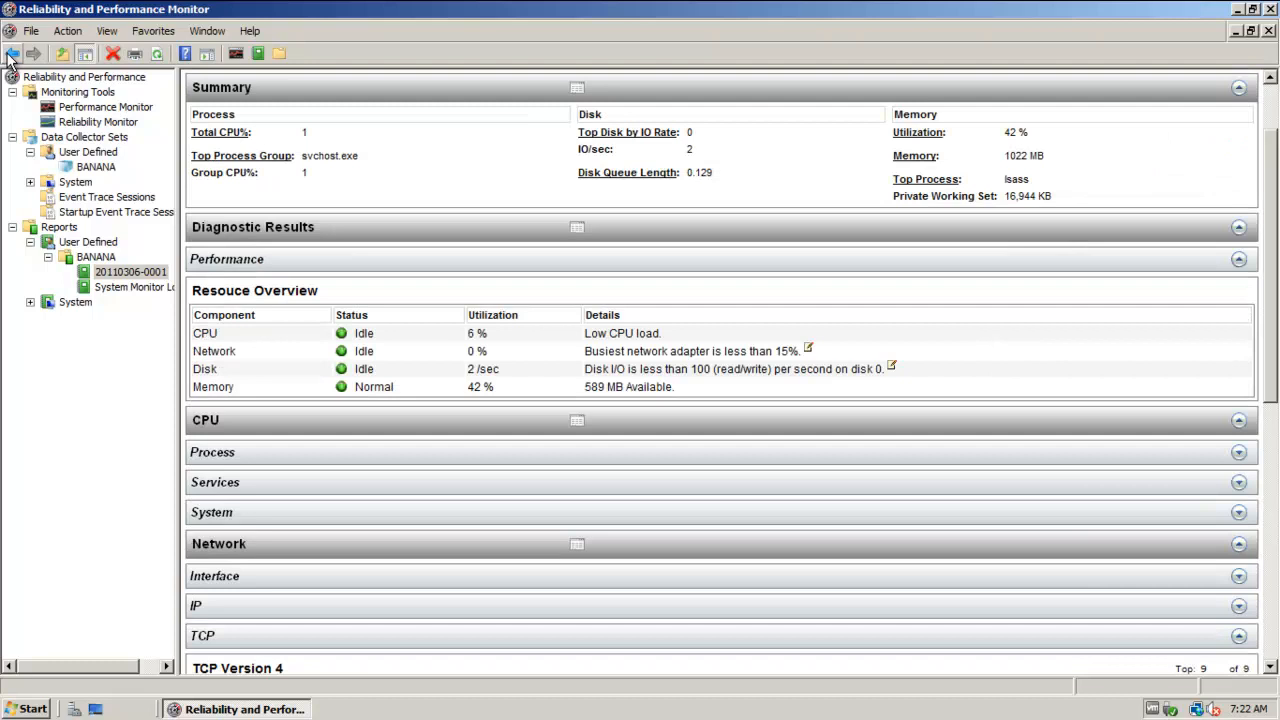
{"action": "left_click", "coordinate": [477, 256]}
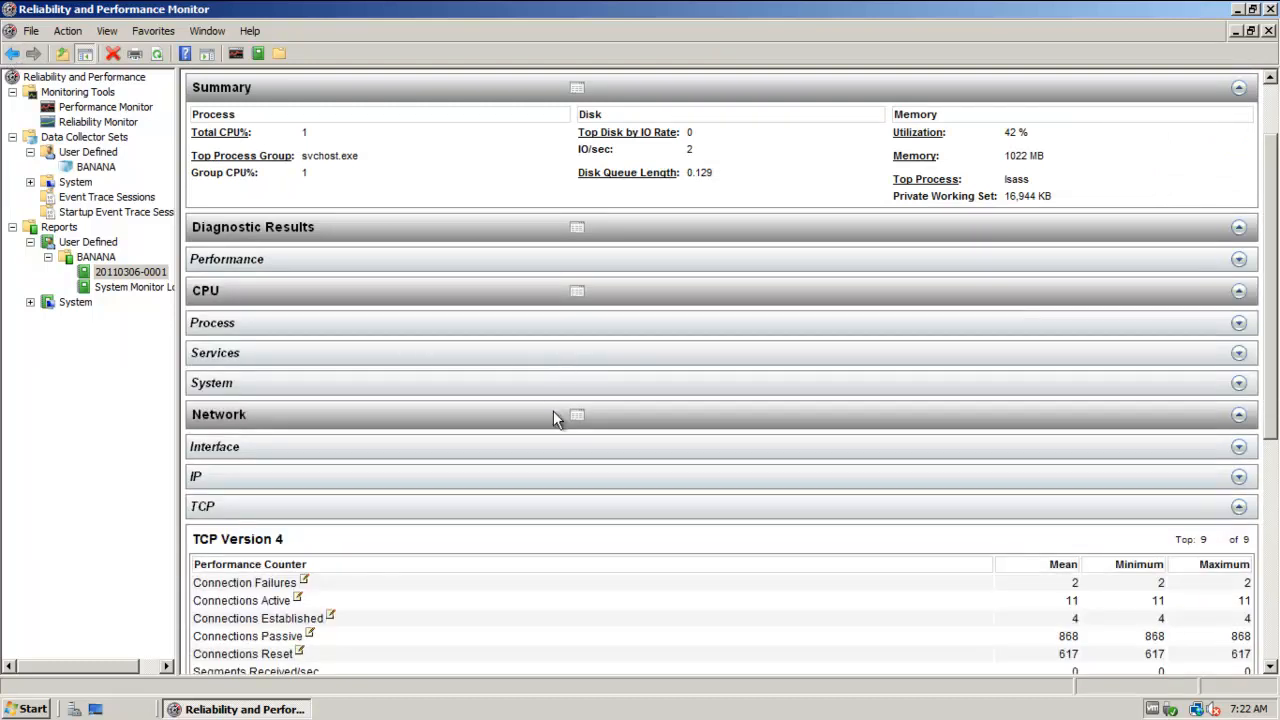
Collapse the report's Network and CPU sections and dismiss the floating contents list.
{"action": "mouse_move", "coordinate": [580, 422]}
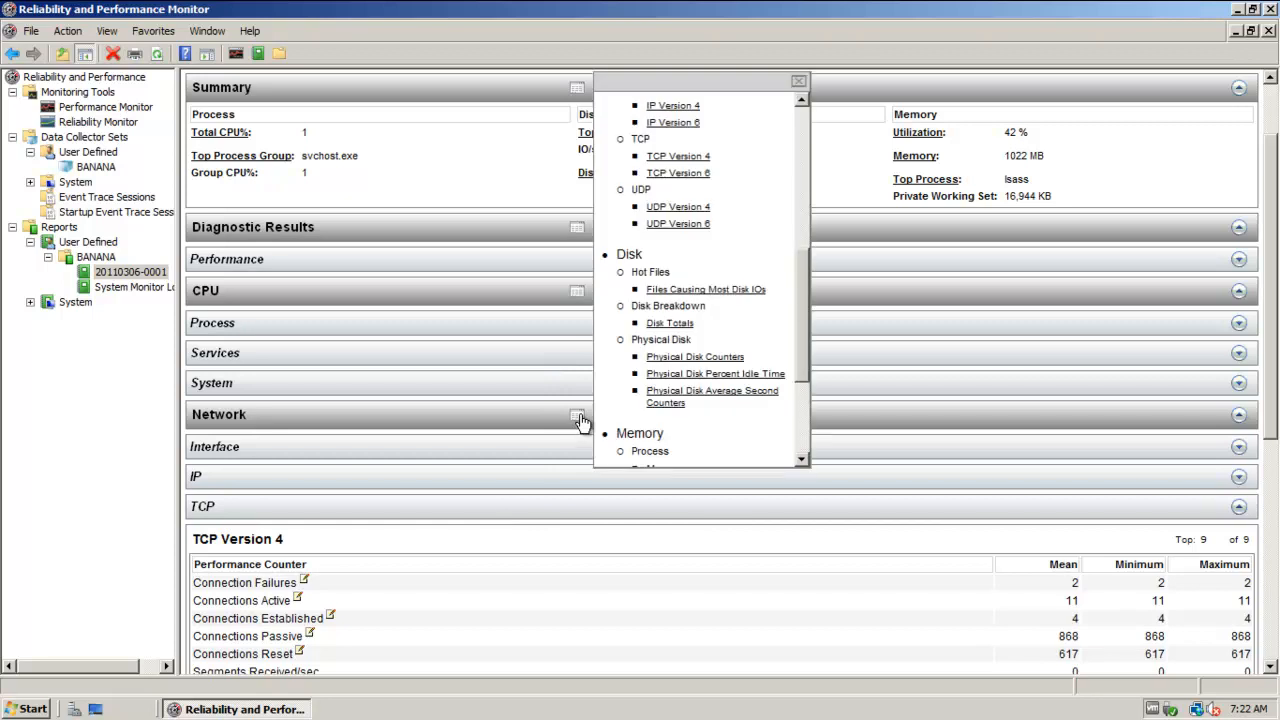
{"action": "left_click", "coordinate": [535, 414]}
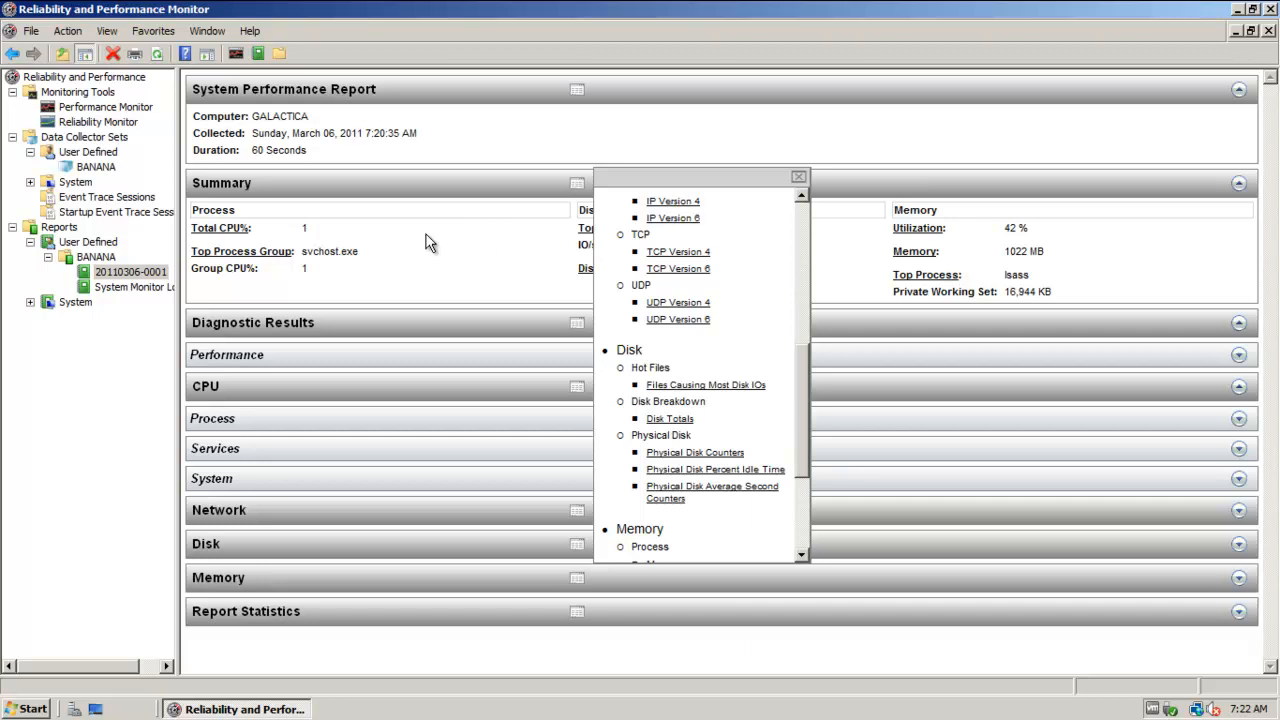
{"action": "left_click", "coordinate": [800, 178]}
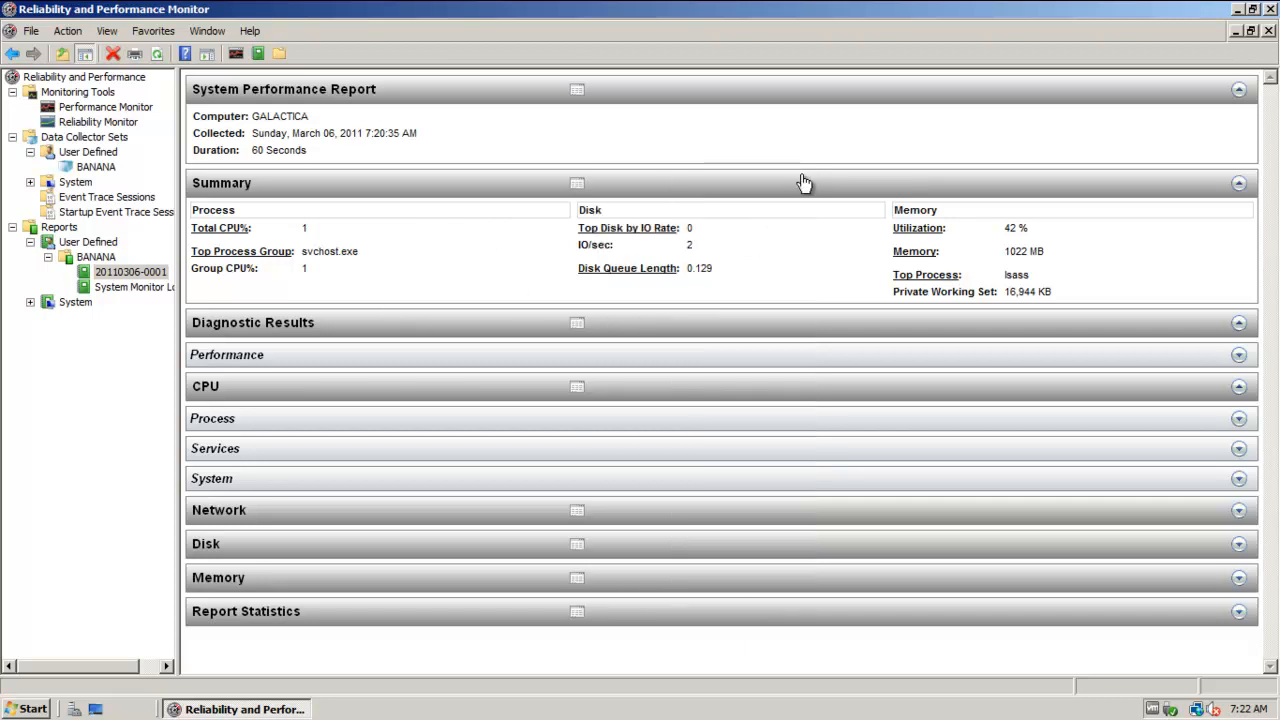
{"action": "left_click", "coordinate": [560, 390]}
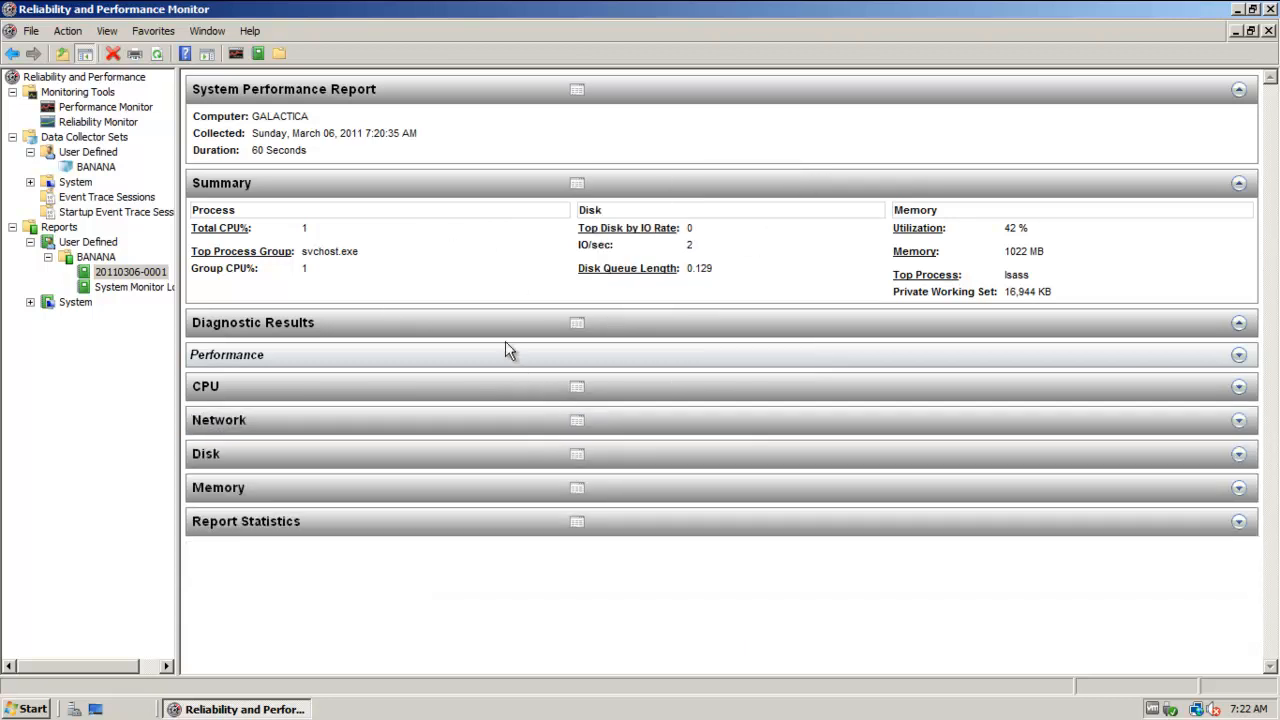
Check the Disk section's subsections and view TCP Version 4 through the report's contents list, collapsing Disk and TCP again.
{"action": "left_click", "coordinate": [544, 457]}
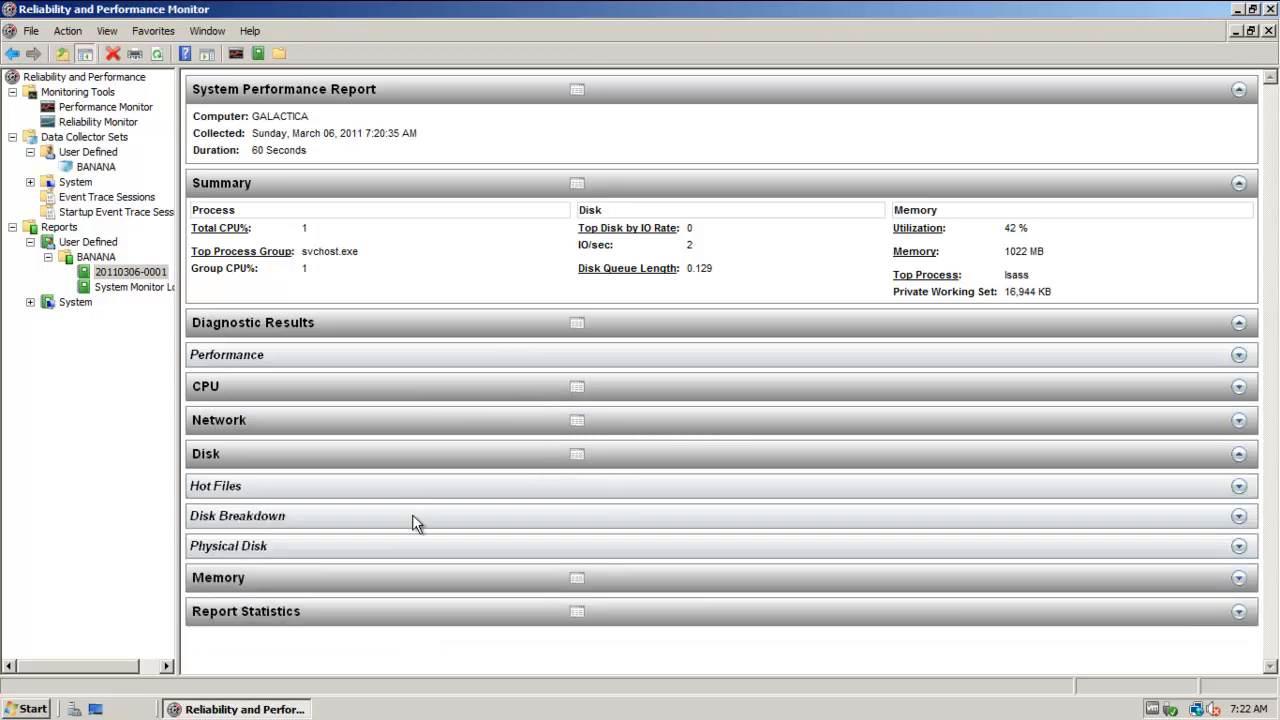
{"action": "left_click", "coordinate": [454, 458]}
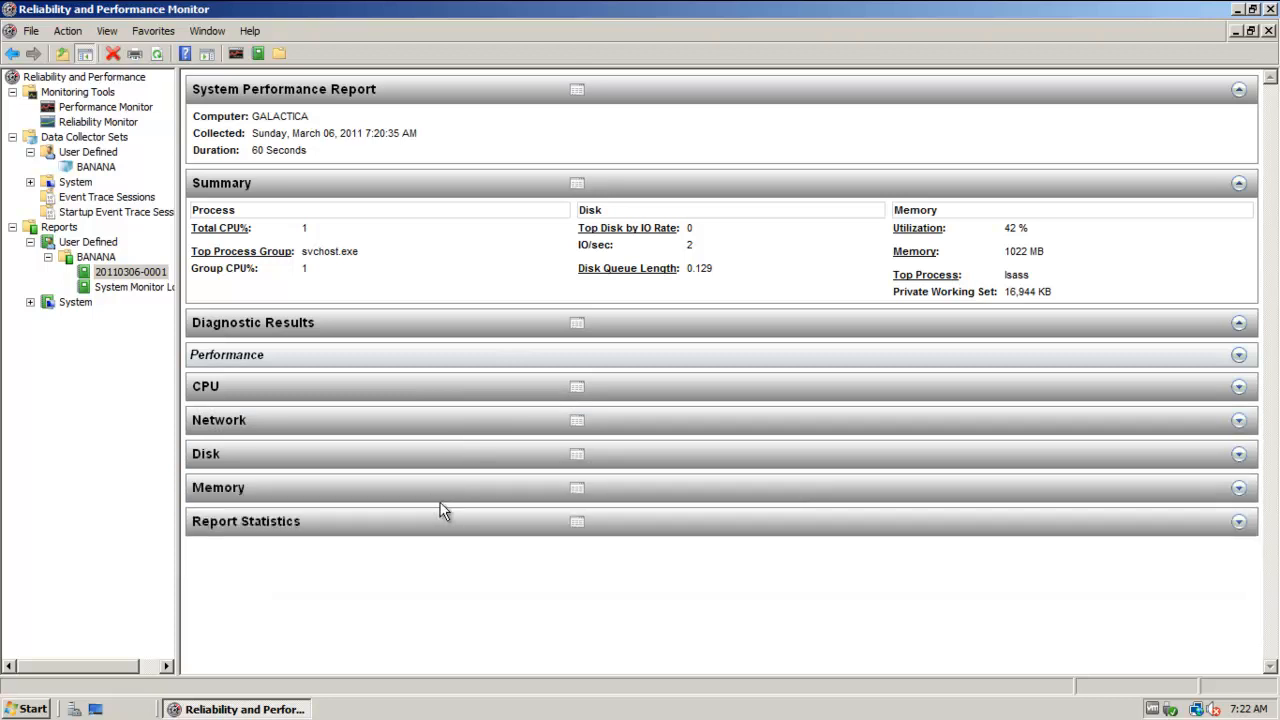
{"action": "left_click", "coordinate": [578, 489]}
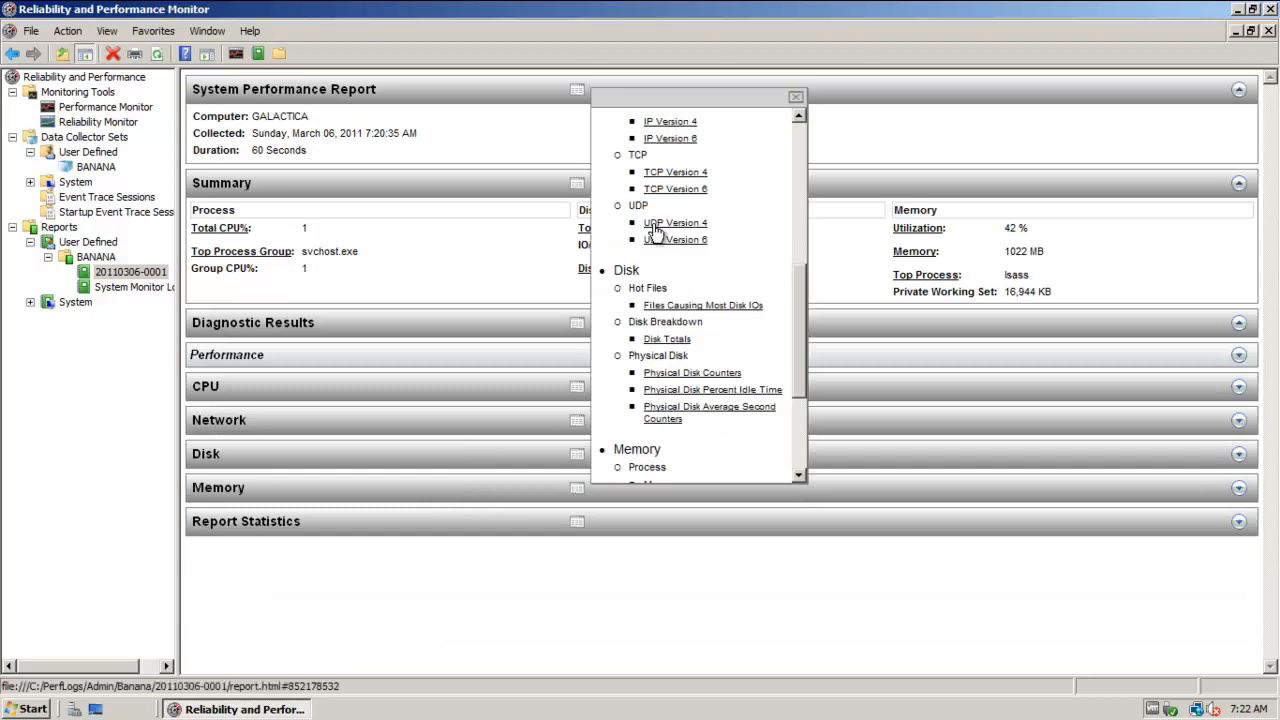
{"action": "left_click", "coordinate": [685, 178]}
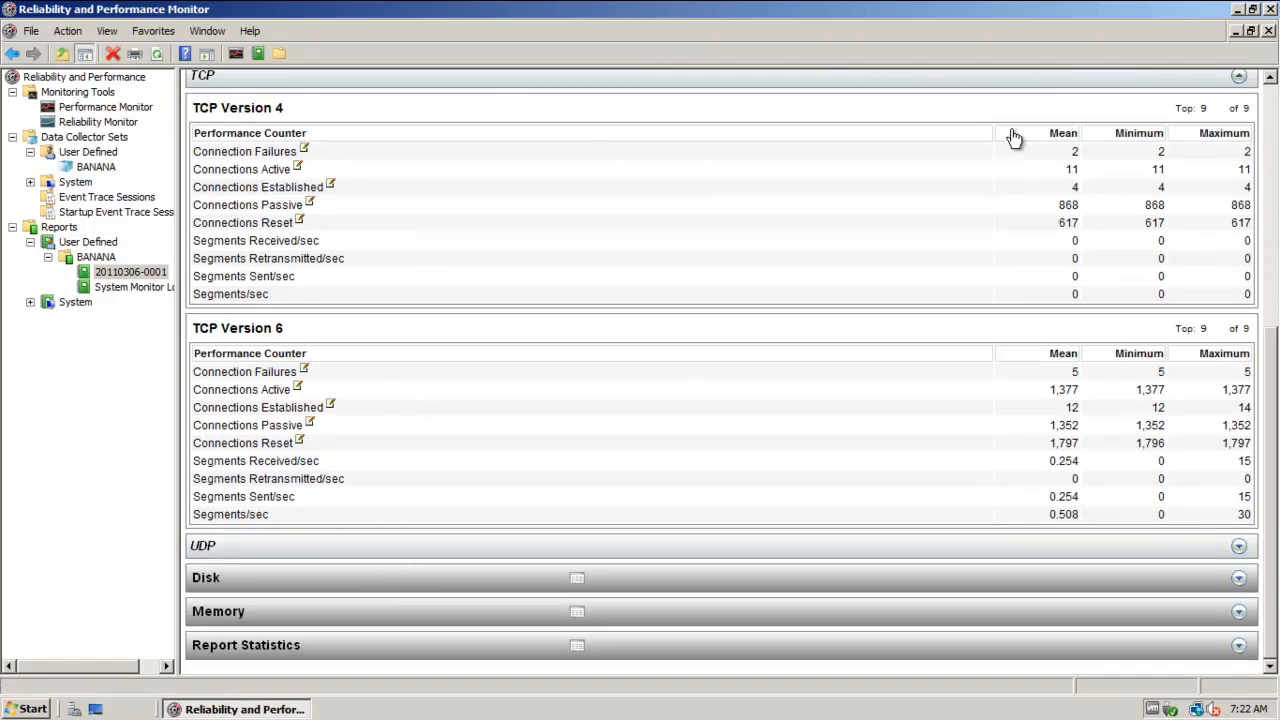
{"action": "left_click", "coordinate": [1066, 80]}
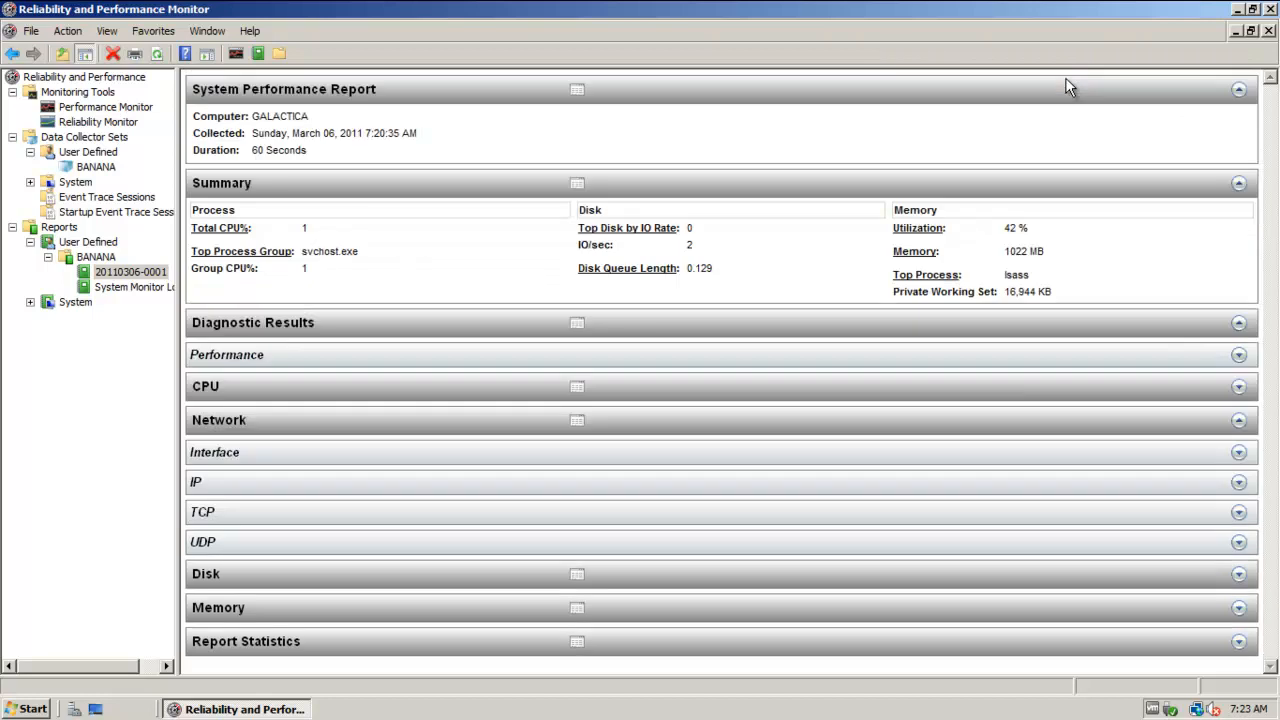
Collapse the Summary, System Performance Report and Network sections of the report.
{"action": "left_click", "coordinate": [1239, 187]}
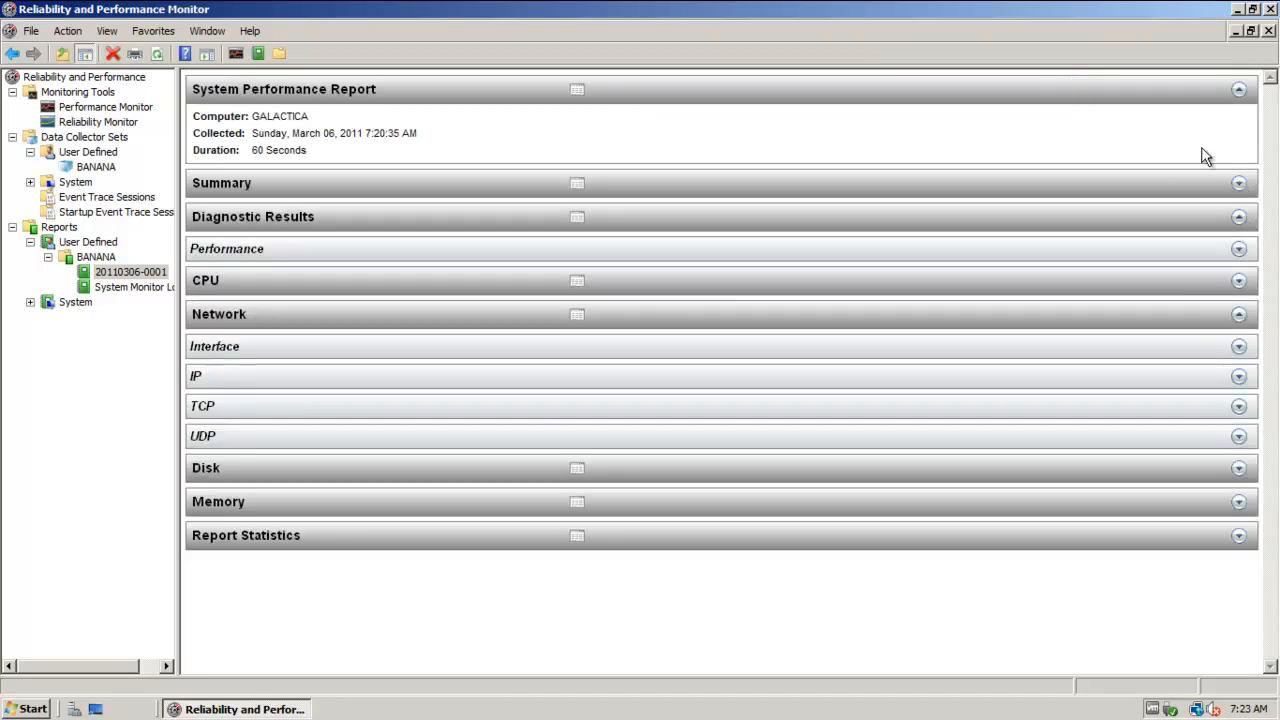
{"action": "left_click", "coordinate": [1239, 91]}
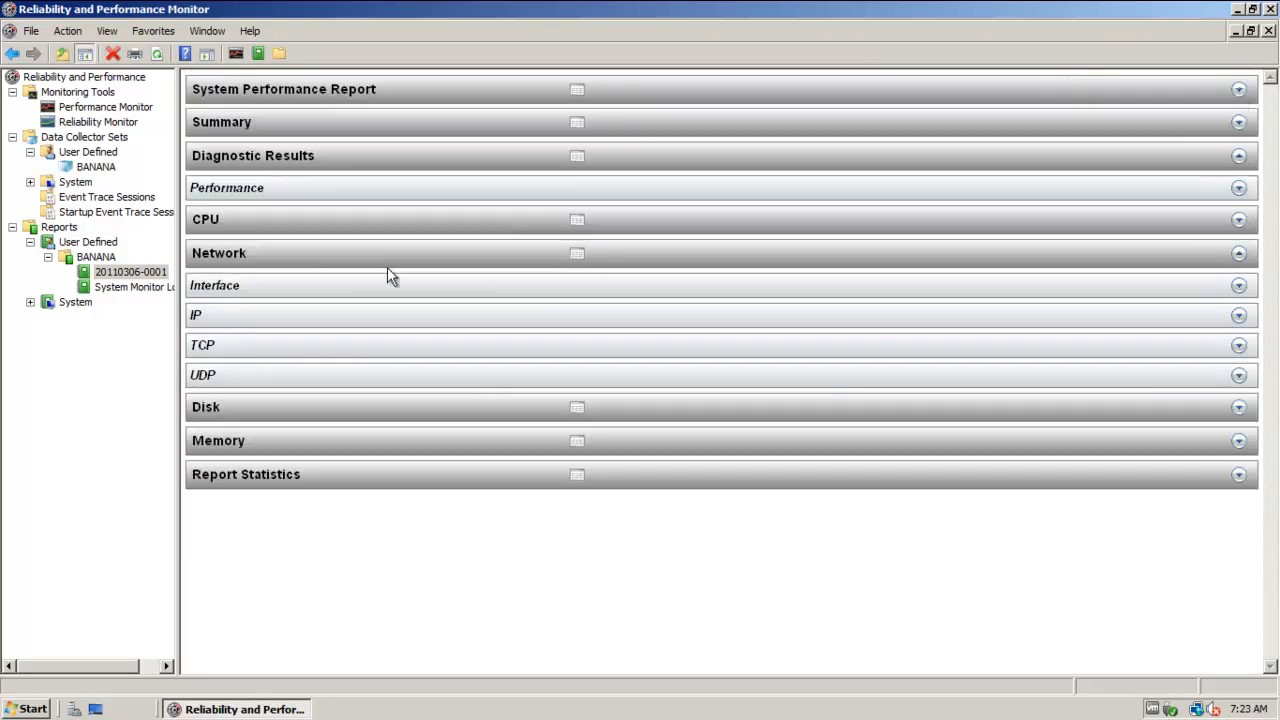
{"action": "left_click", "coordinate": [1240, 260]}
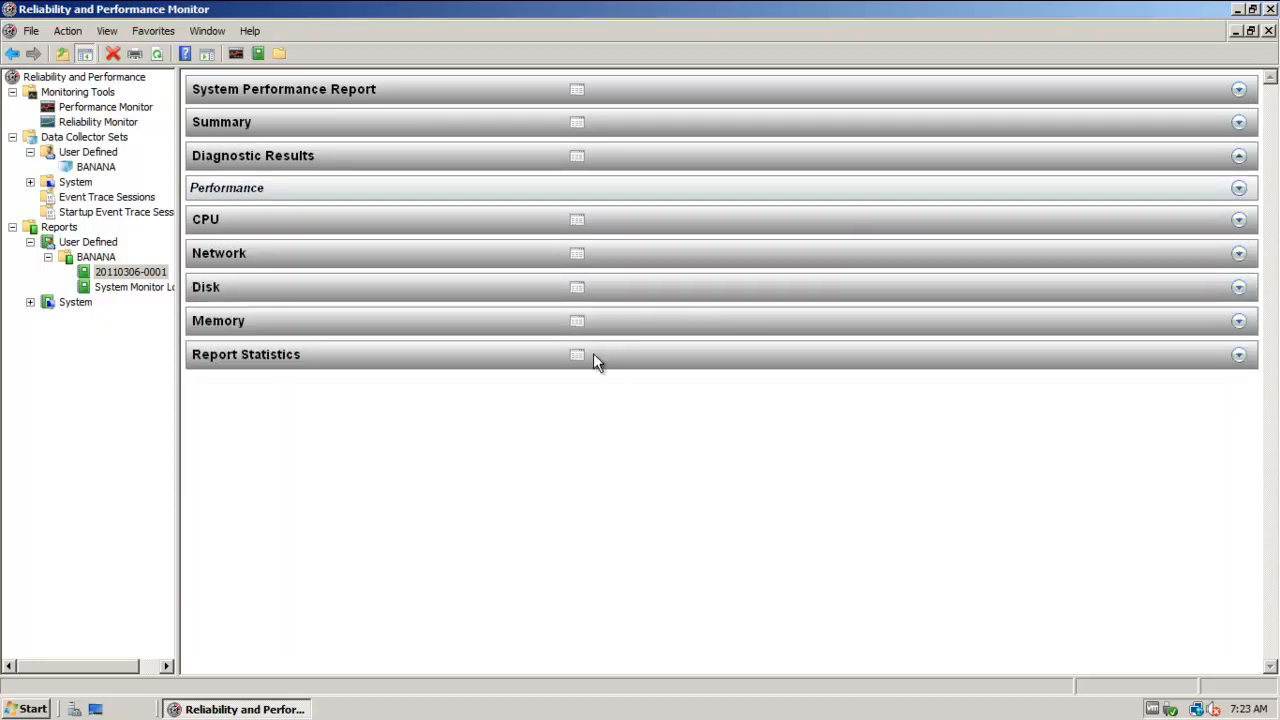
Expand the report's Memory section and examine its Counters and Process tables.
{"action": "left_click", "coordinate": [538, 321]}
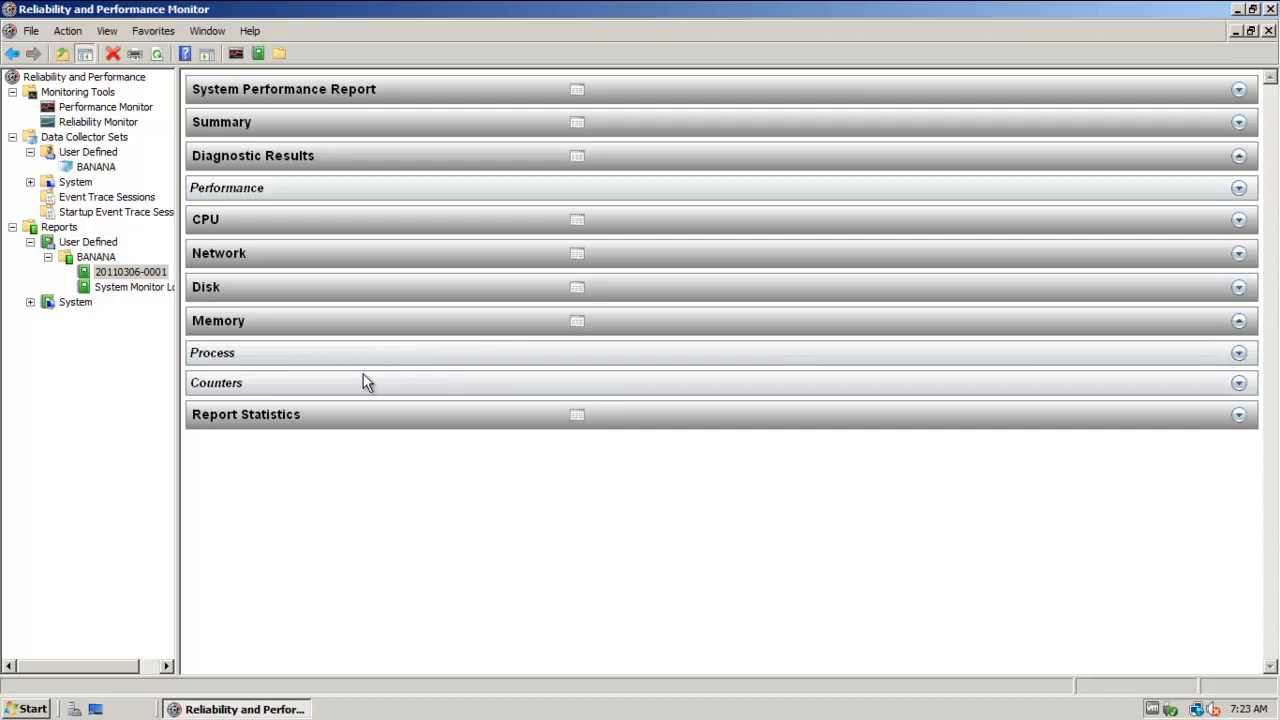
{"action": "left_click", "coordinate": [504, 383]}
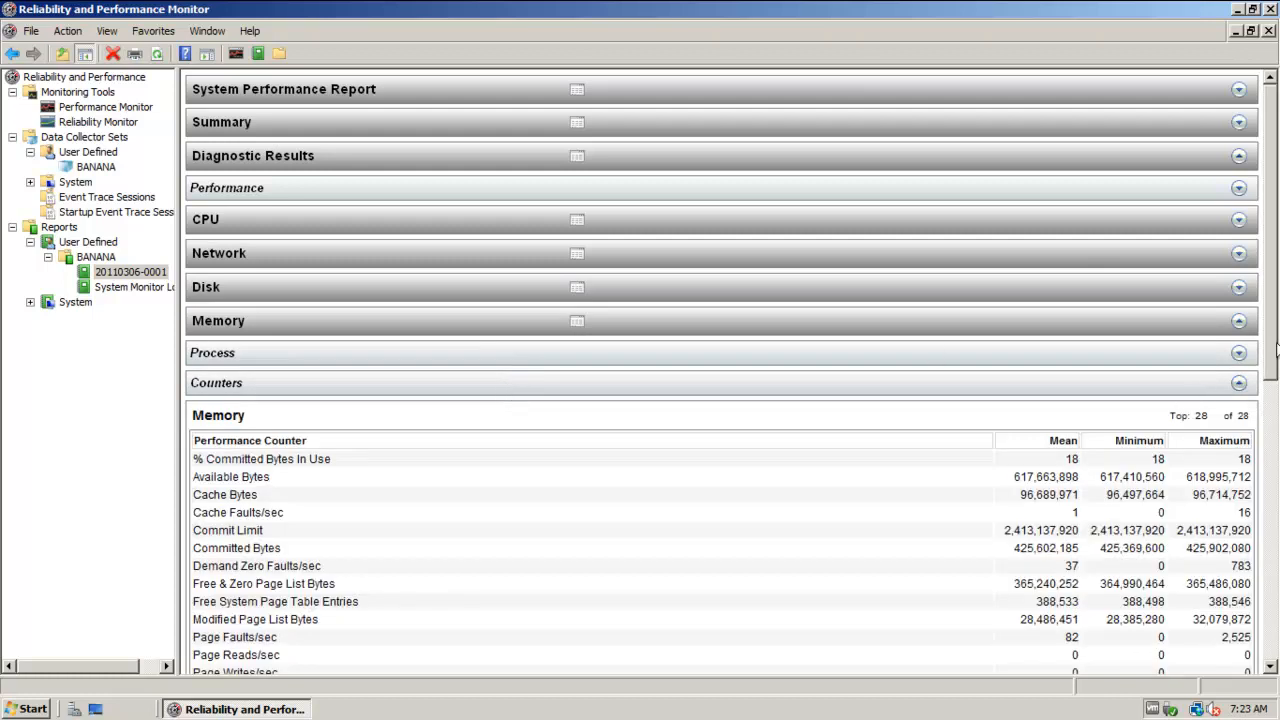
{"action": "scroll", "coordinate": [1273, 342], "scroll_direction": "down", "scroll_amount": 1}
{"action": "scroll", "coordinate": [1273, 342], "scroll_direction": "down", "scroll_amount": 5}
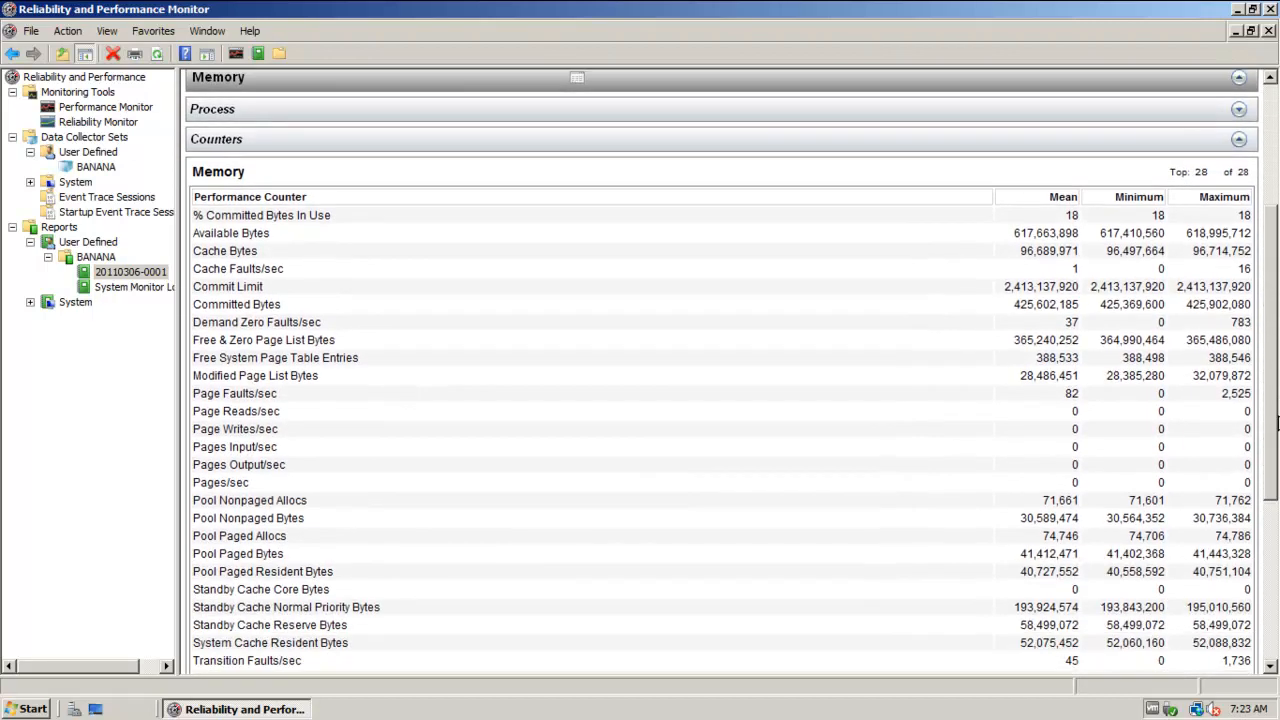
{"action": "scroll", "coordinate": [1276, 424], "scroll_direction": "down", "scroll_amount": 3}
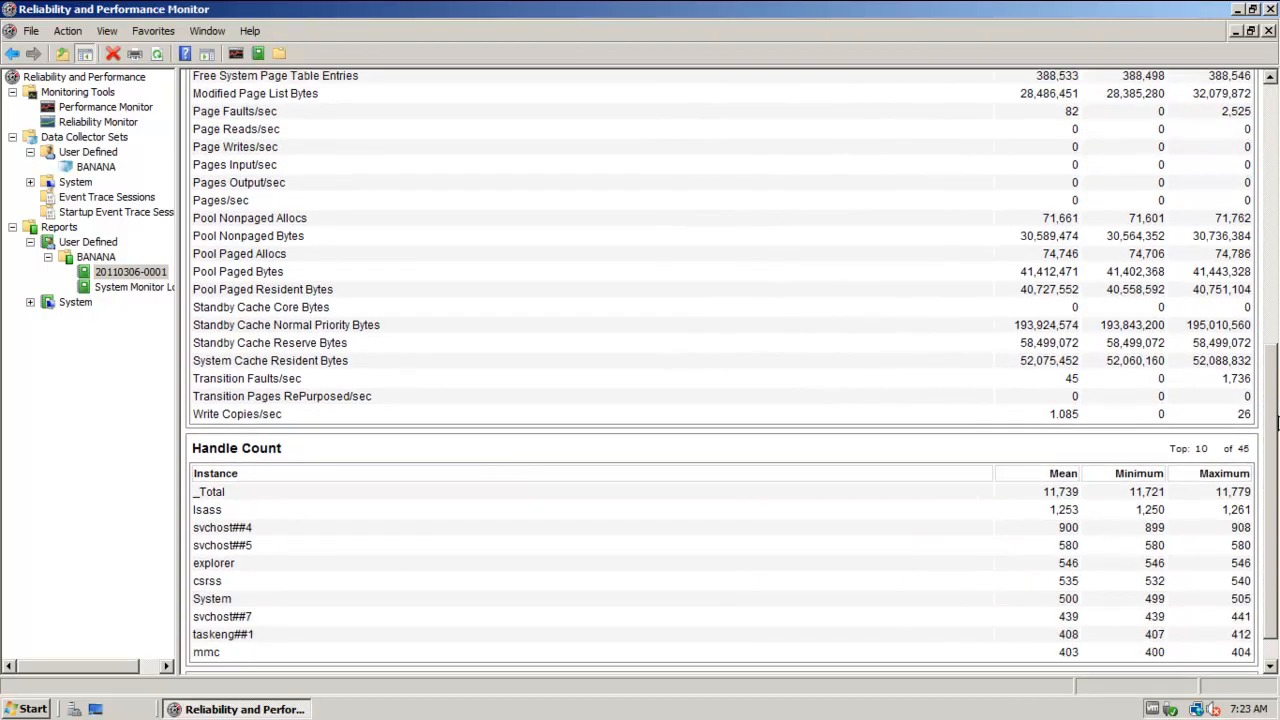
{"action": "scroll", "coordinate": [1276, 424], "scroll_direction": "up", "scroll_amount": 1}
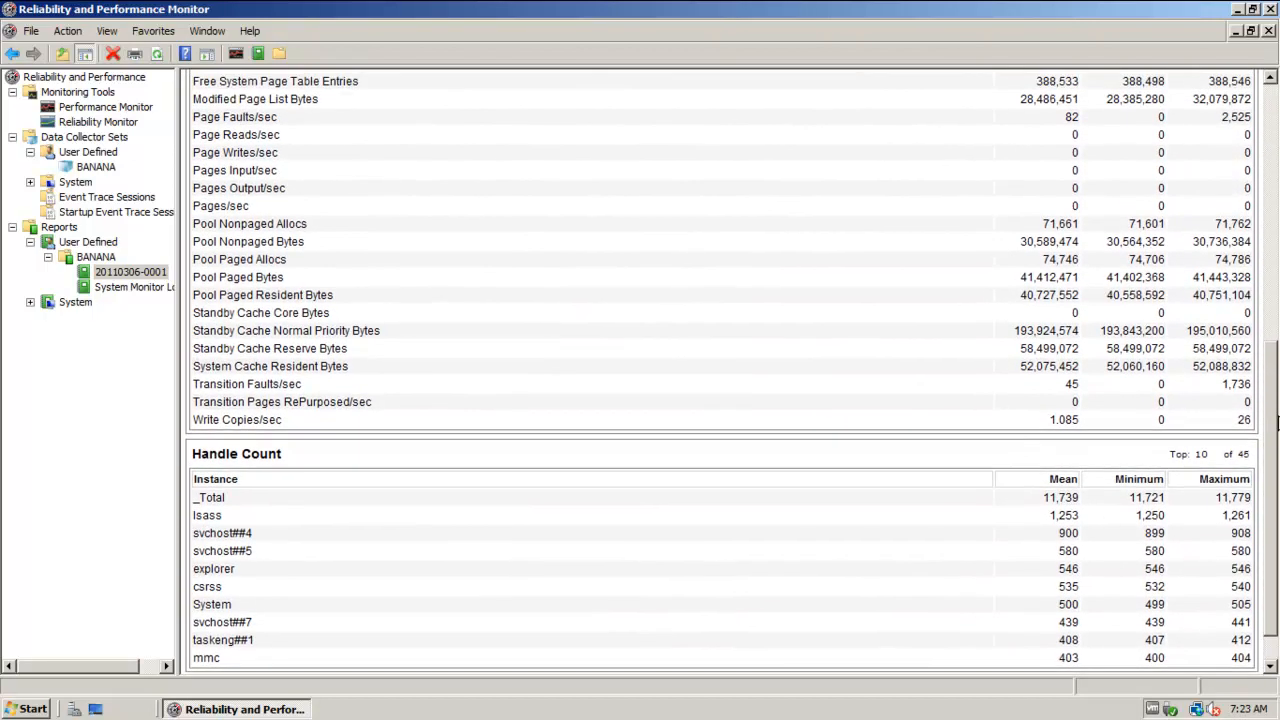
{"action": "scroll", "coordinate": [1276, 424], "scroll_direction": "up", "scroll_amount": 6}
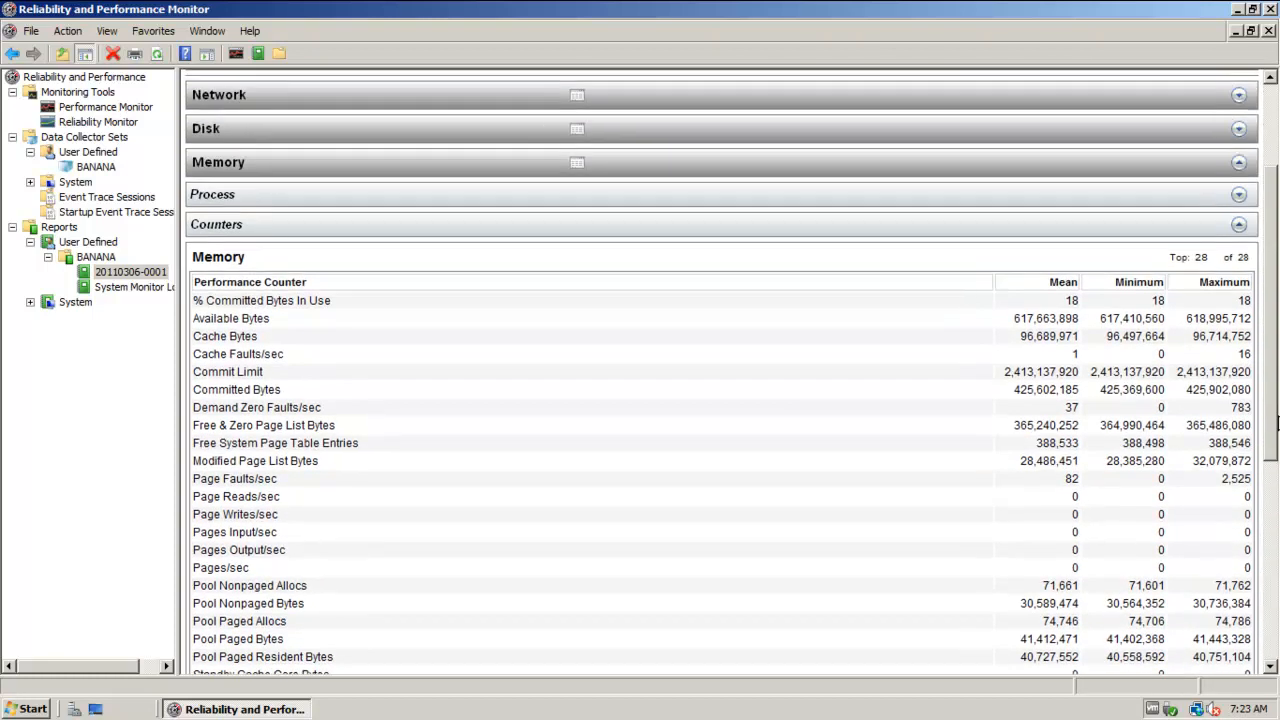
{"action": "scroll", "coordinate": [1276, 424], "scroll_direction": "down", "scroll_amount": 2}
{"action": "scroll", "coordinate": [1276, 424], "scroll_direction": "down", "scroll_amount": 2}
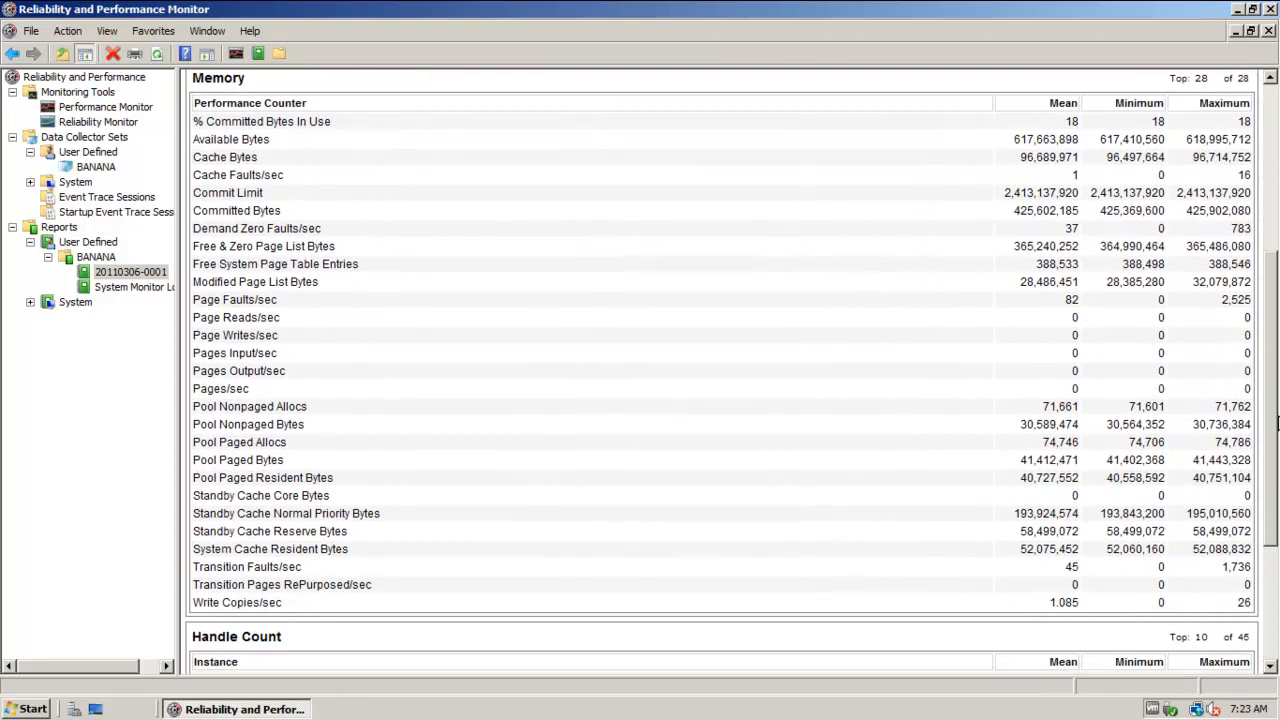
{"action": "scroll", "coordinate": [1276, 424], "scroll_direction": "up", "scroll_amount": 5}
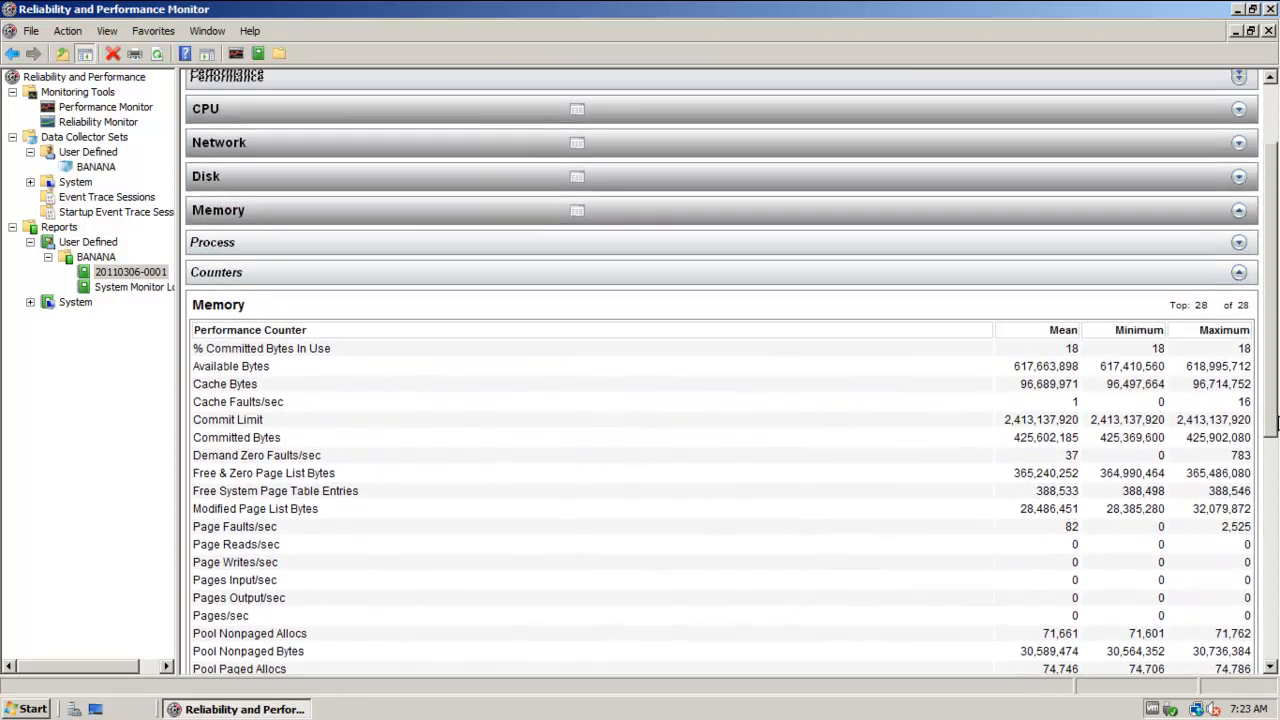
{"action": "left_click", "coordinate": [315, 305]}
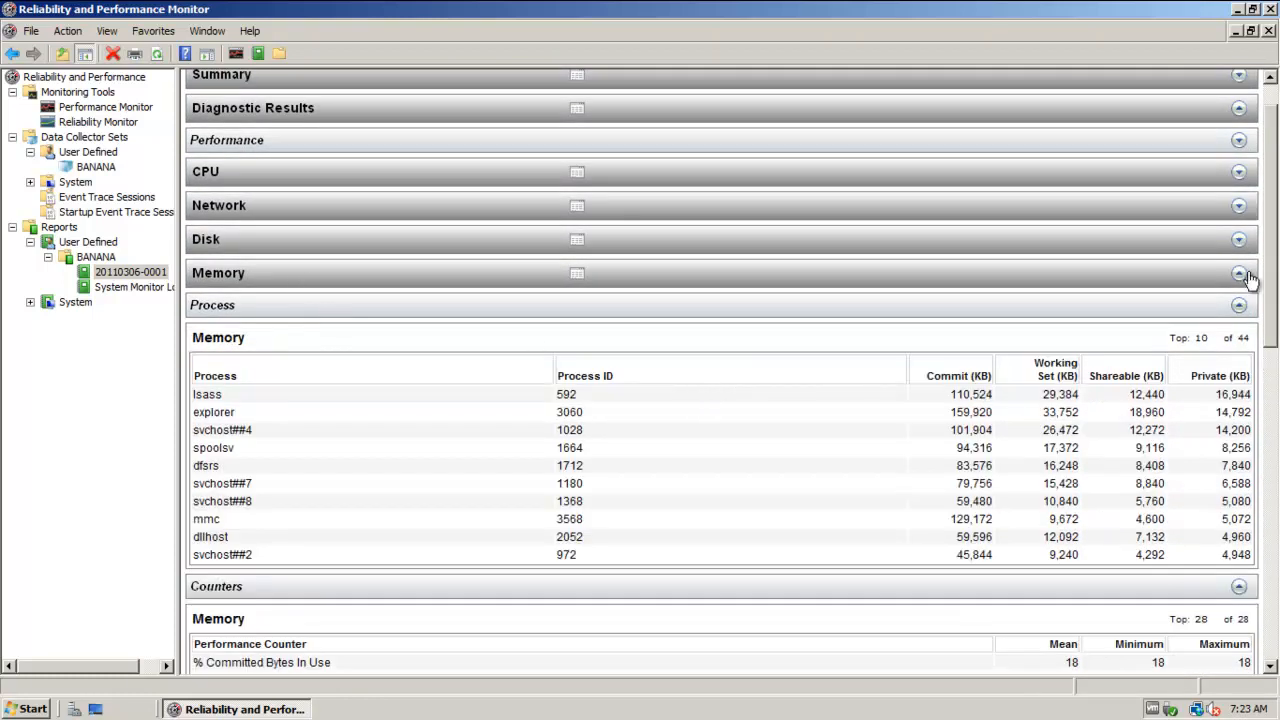
{"action": "left_click_drag", "start_coordinate": [1270, 237], "coordinate": [1267, 160]}
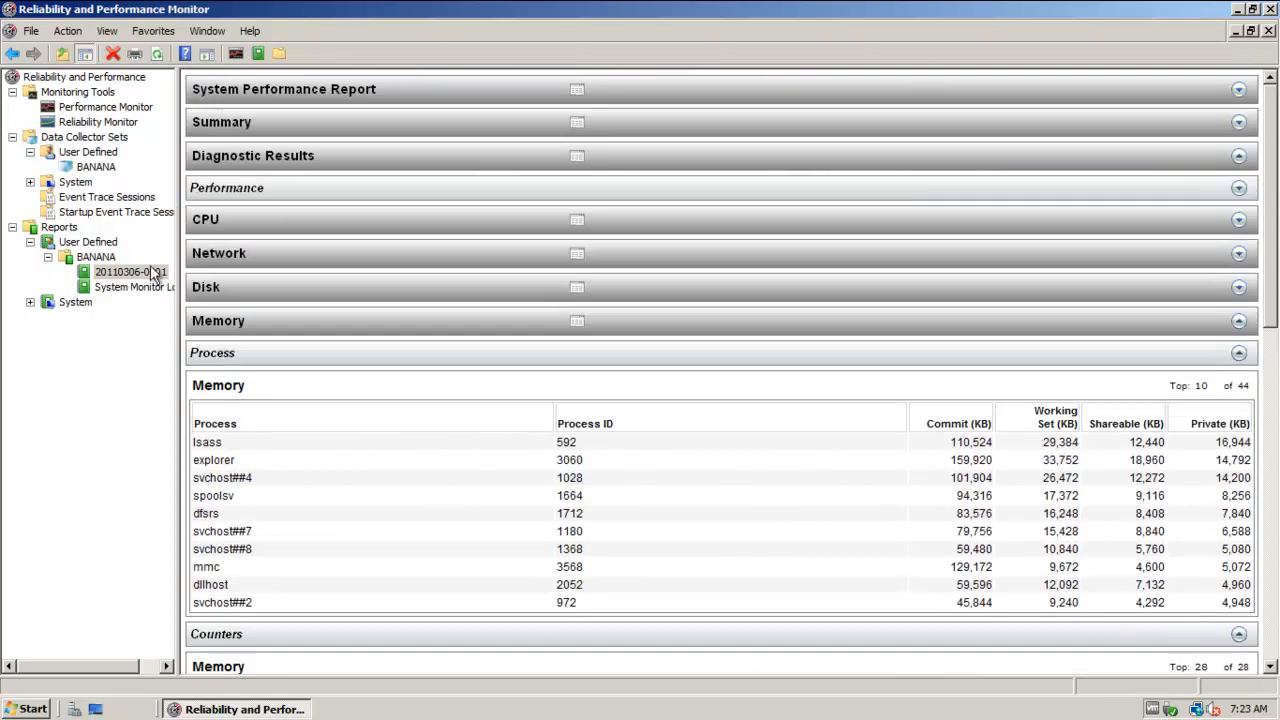
Collapse User Defined under Data Collector Sets and view Performance Monitor's available counters without adding any.
{"action": "left_click", "coordinate": [100, 138]}
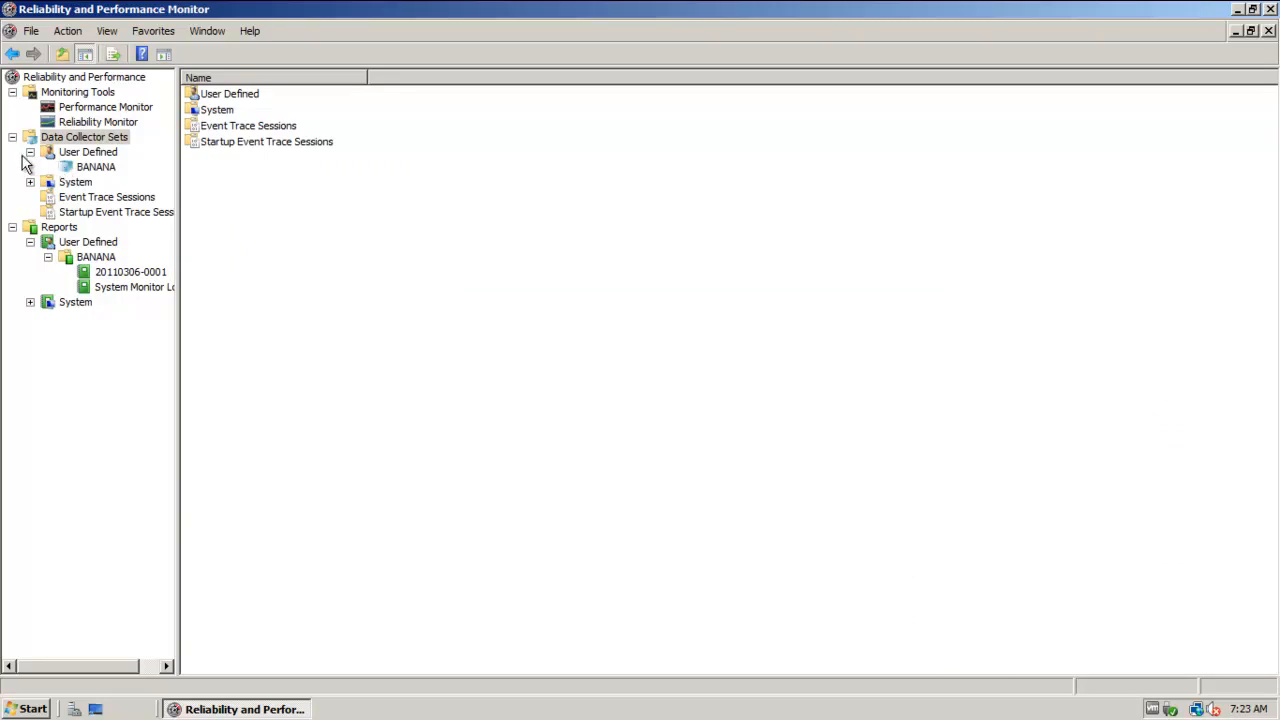
{"action": "left_click", "coordinate": [30, 152]}
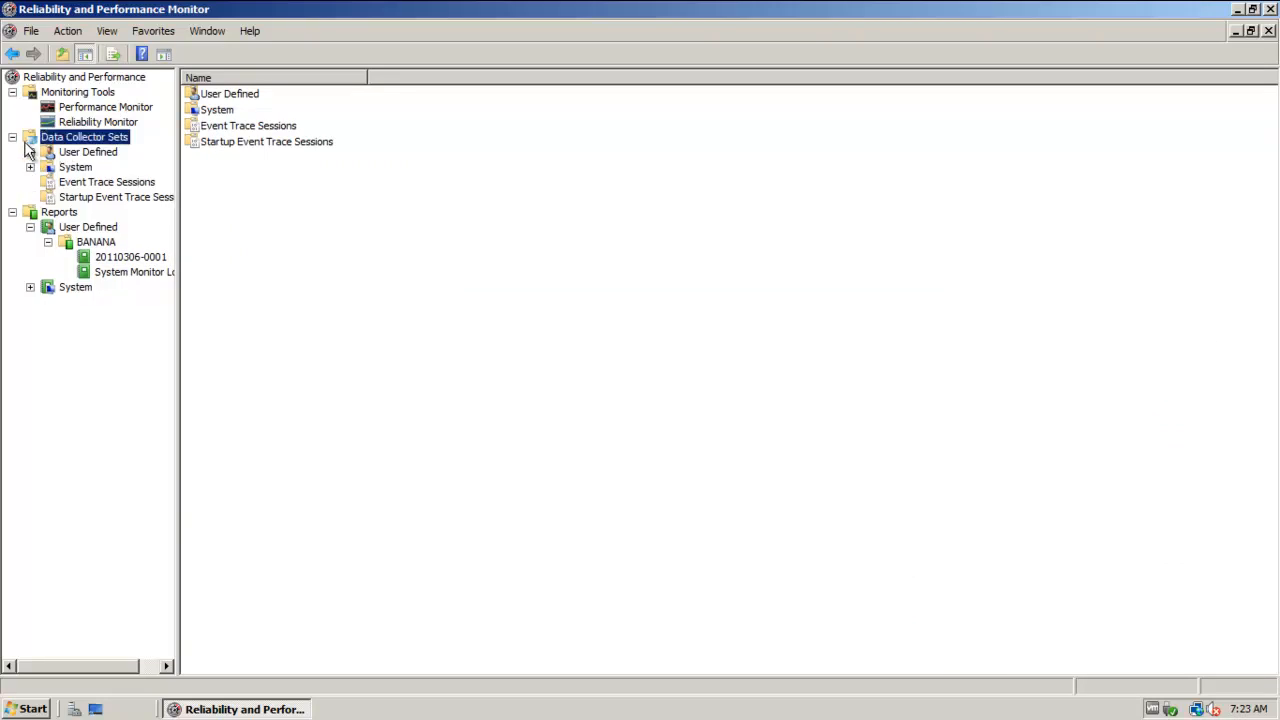
{"action": "left_click", "coordinate": [86, 108]}
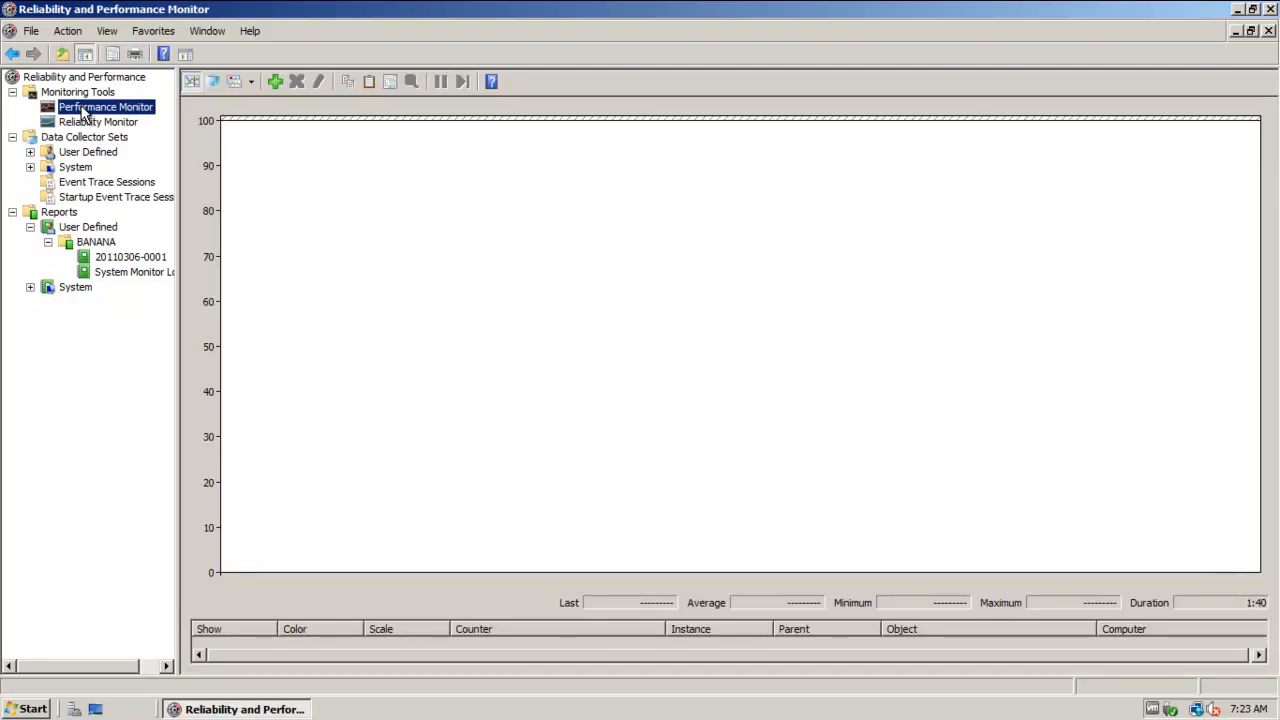
{"action": "left_click", "coordinate": [275, 82]}
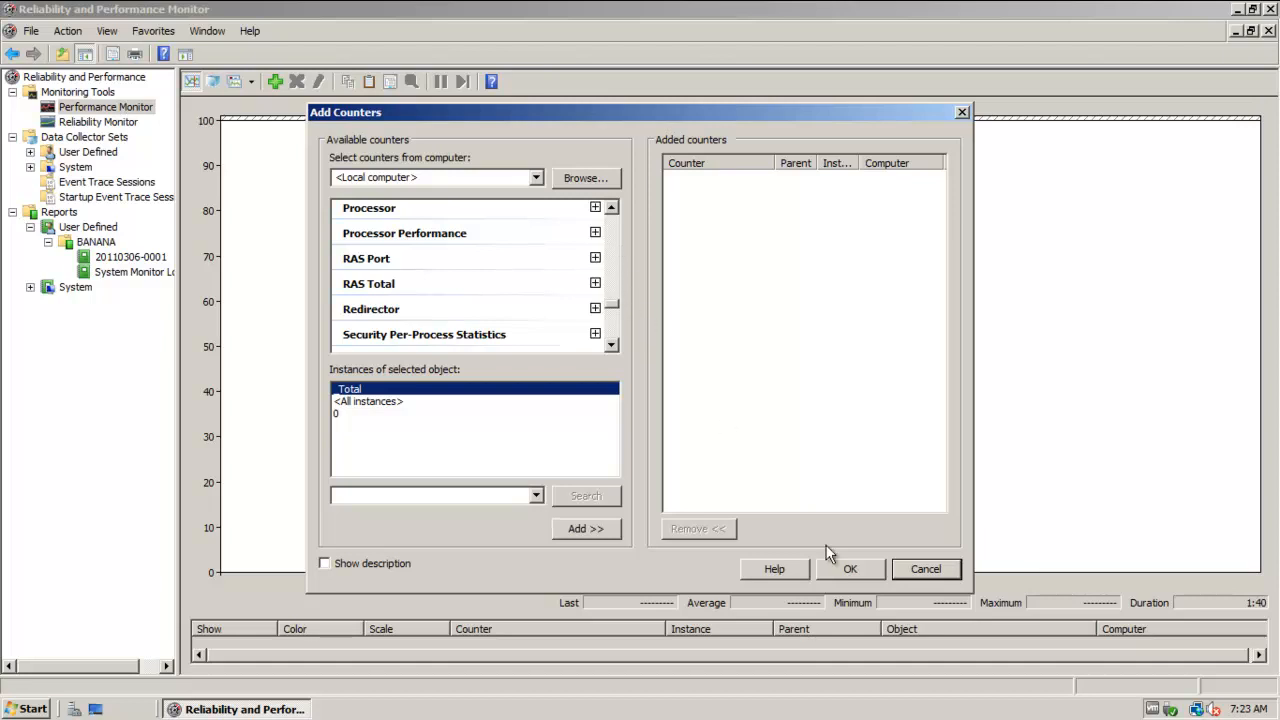
{"action": "left_click", "coordinate": [961, 113]}
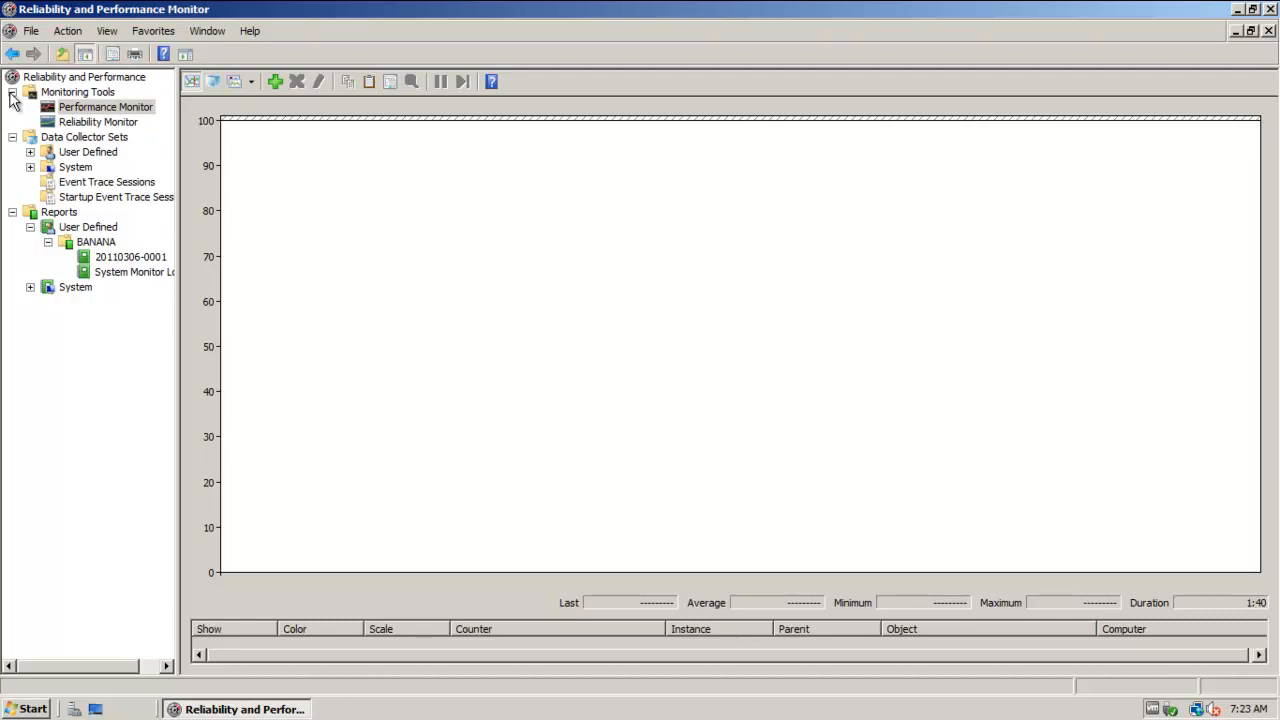
Collapse Data Collector Sets and Reports in the console tree and open Reliability Monitor.
{"action": "left_click", "coordinate": [12, 137]}
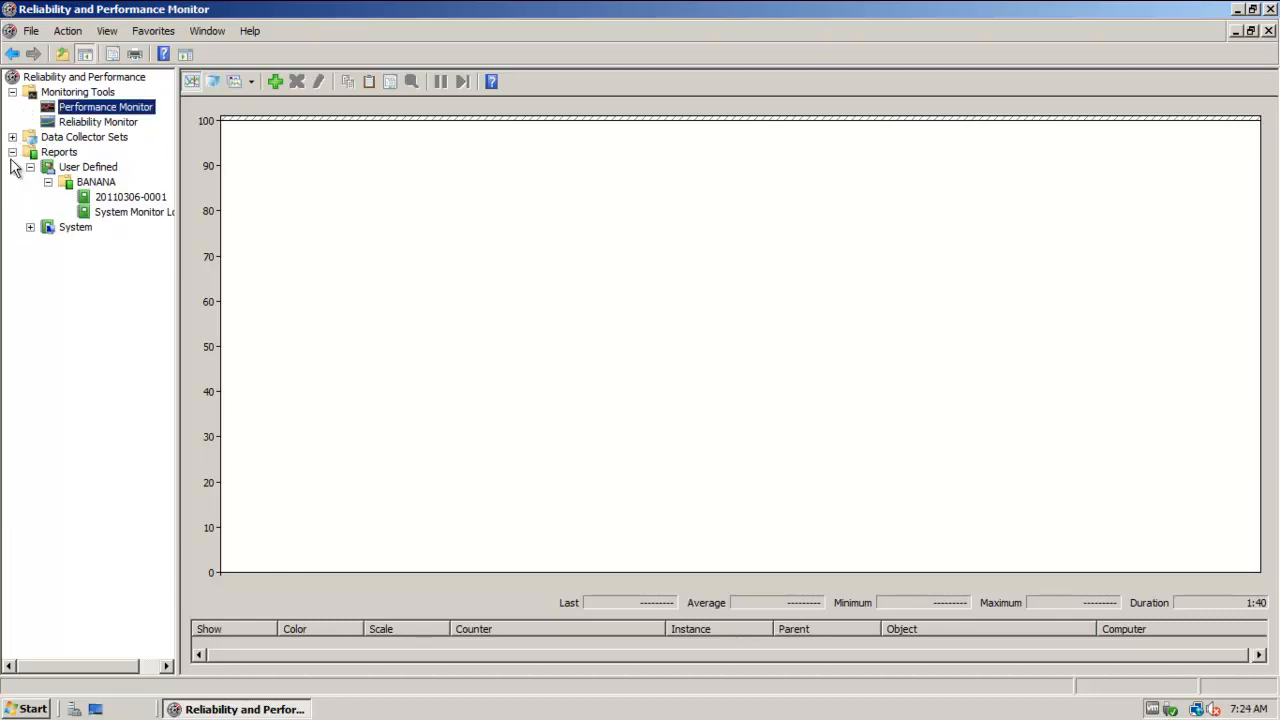
{"action": "left_click", "coordinate": [12, 152]}
{"action": "left_click", "coordinate": [102, 123]}
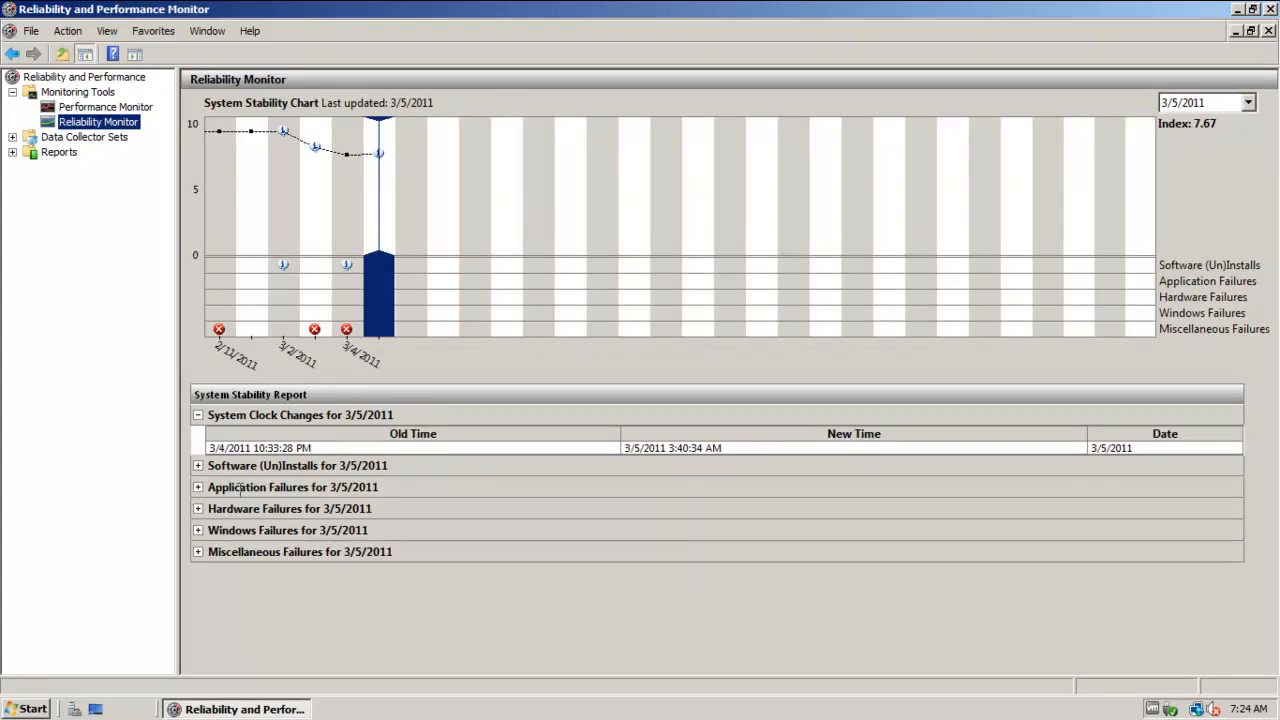
Expand the software install and the application, hardware, Windows and miscellaneous failure categories in the System Stability Report for 3/5/2011.
{"action": "left_click", "coordinate": [198, 509]}
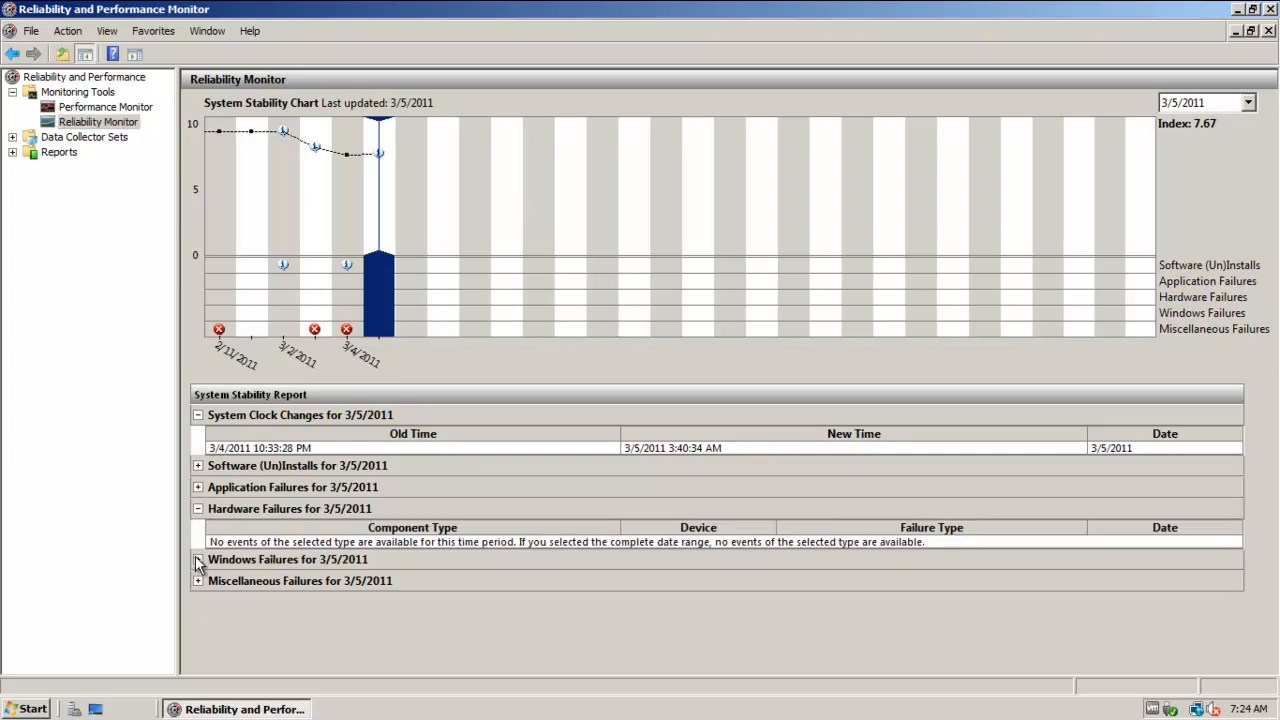
{"action": "left_click", "coordinate": [198, 559]}
{"action": "left_click", "coordinate": [198, 610]}
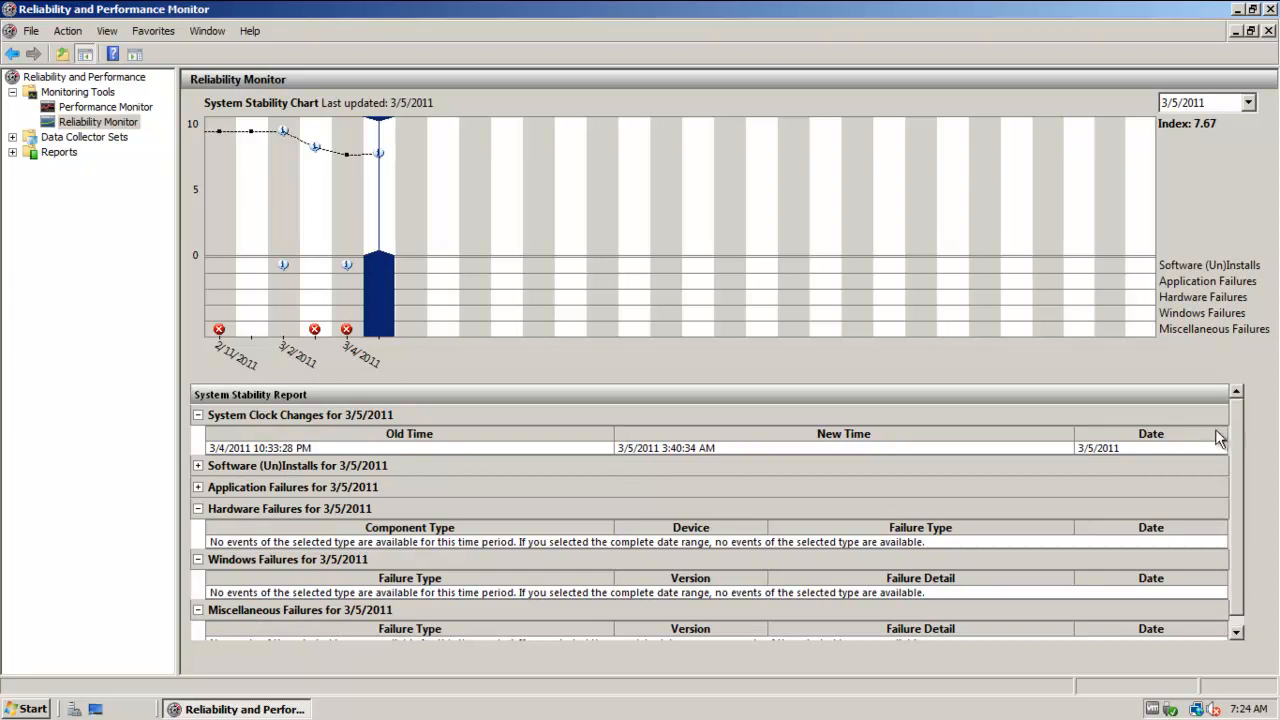
{"action": "left_click_drag", "start_coordinate": [1236, 432], "coordinate": [1241, 368]}
{"action": "left_click", "coordinate": [198, 487]}
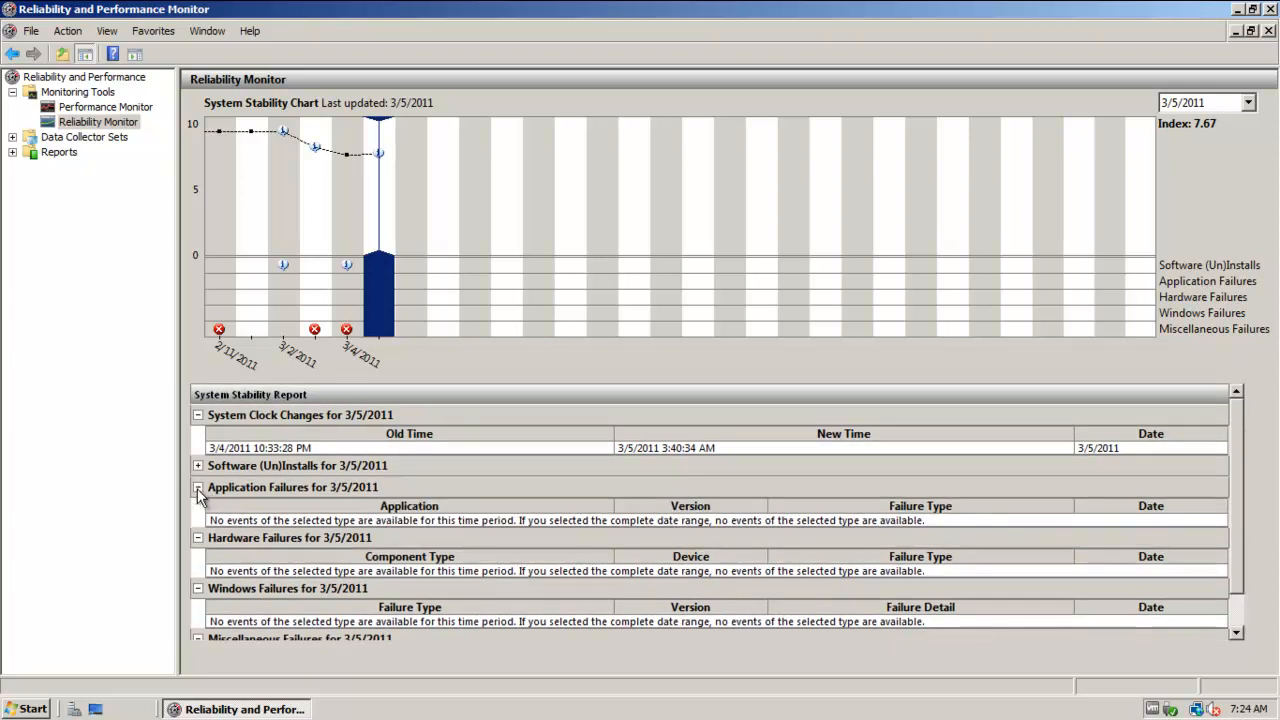
{"action": "left_click", "coordinate": [198, 465]}
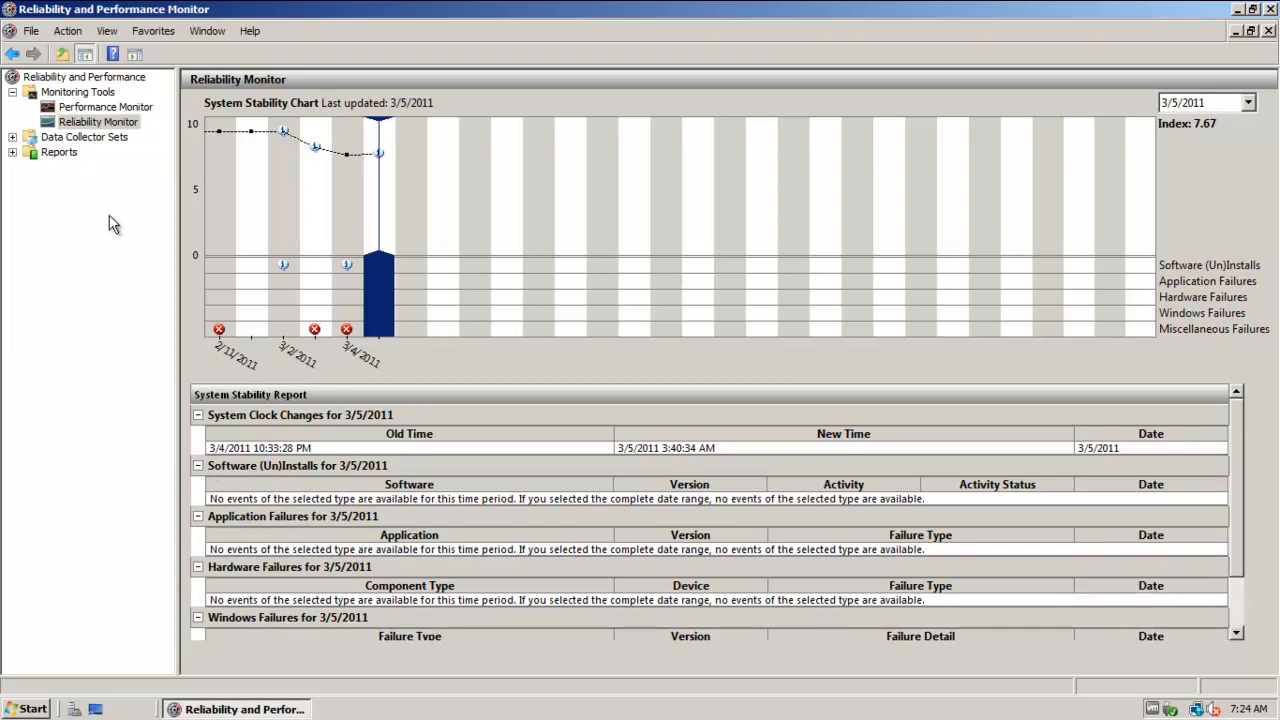
View the contents of Data Collector Sets, collapse Monitoring Tools and expand Reports in the console tree.
{"action": "left_click", "coordinate": [85, 140]}
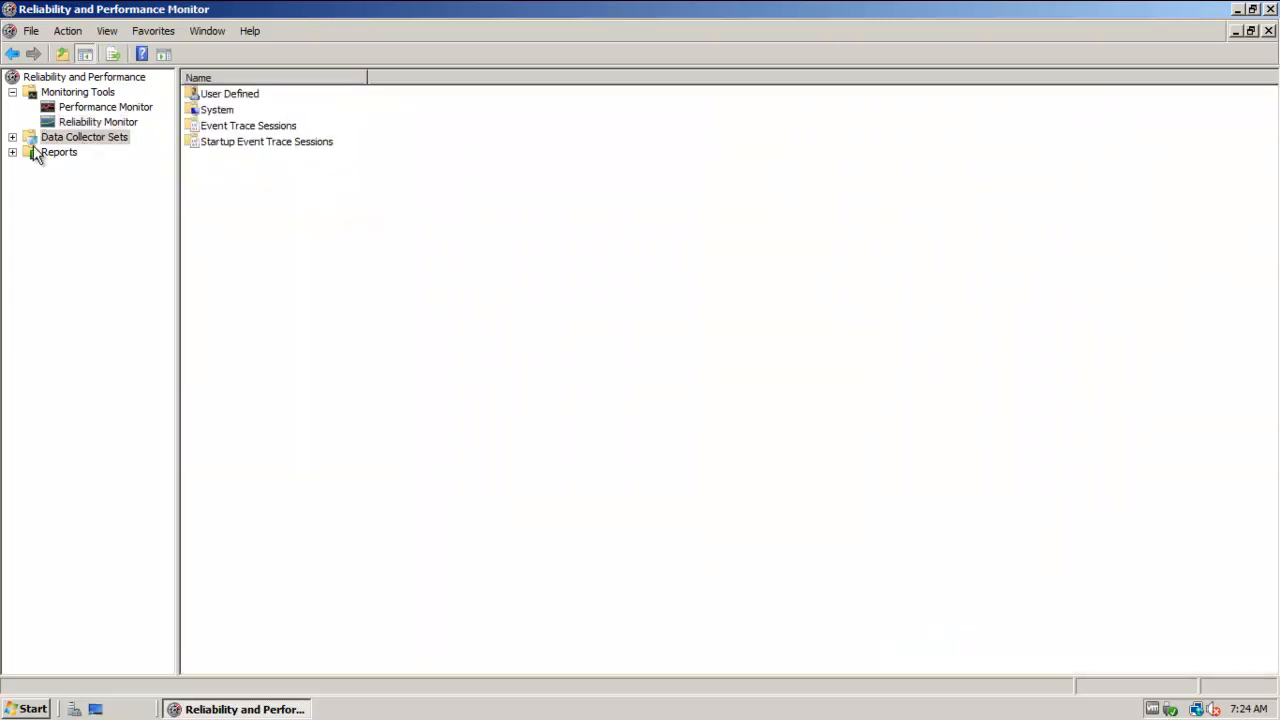
{"action": "left_click", "coordinate": [12, 92]}
{"action": "left_click", "coordinate": [12, 122]}
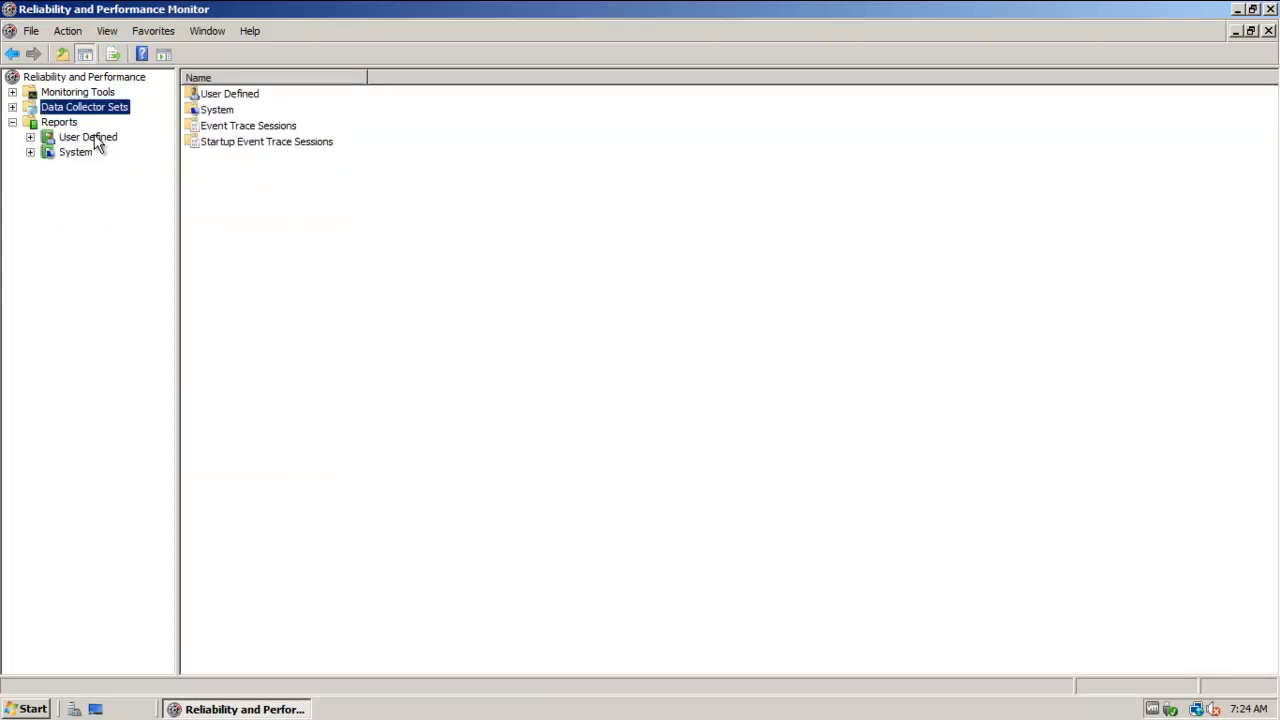
Browse the User Defined and System report folders under Reports, including Active Directory Diagnostics, LAN Diagnostics and System Diagnostics.
{"action": "left_click", "coordinate": [88, 141]}
{"action": "left_click", "coordinate": [76, 150]}
{"action": "left_click", "coordinate": [30, 152]}
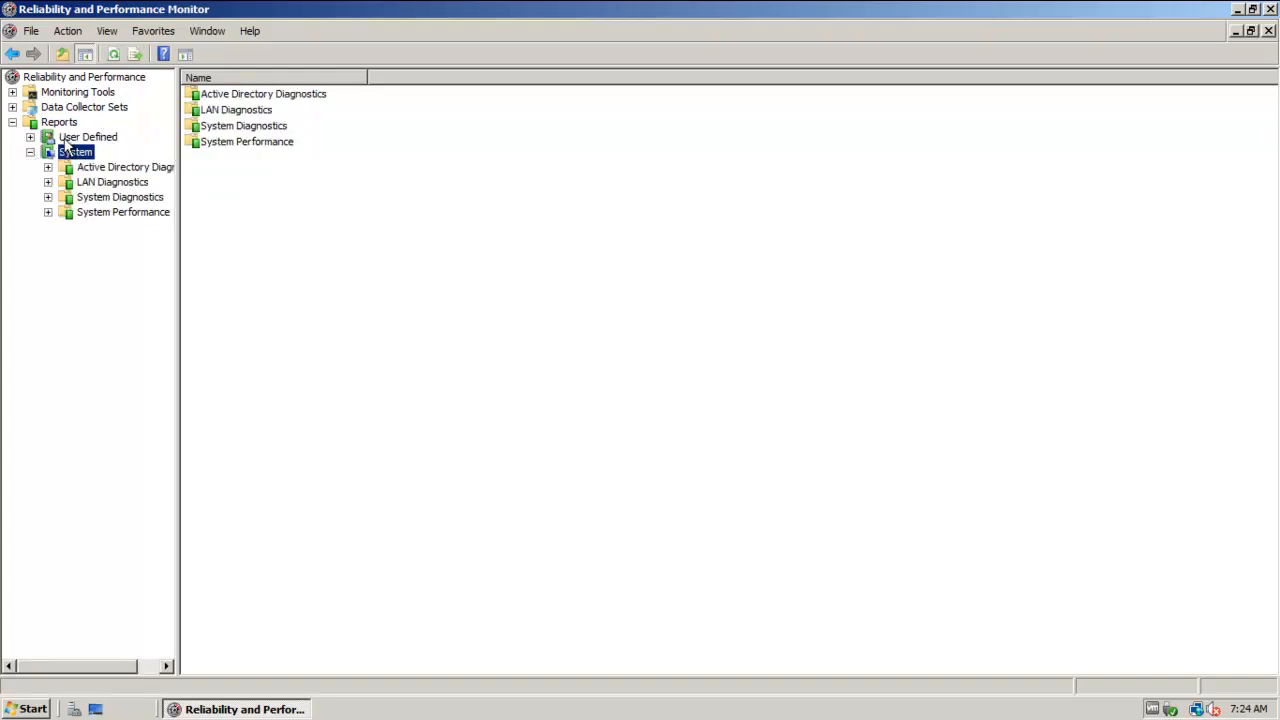
{"action": "left_click", "coordinate": [45, 138]}
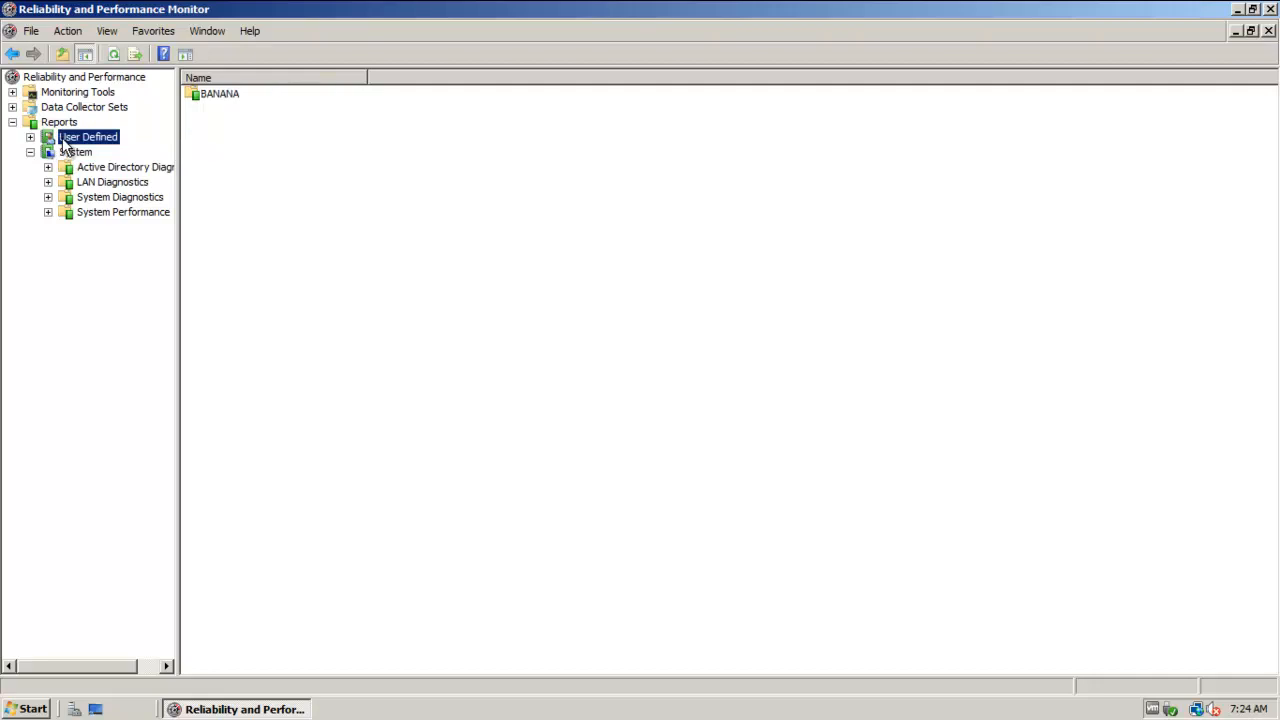
{"action": "left_click", "coordinate": [30, 137]}
{"action": "left_click", "coordinate": [30, 137]}
{"action": "left_click", "coordinate": [92, 168]}
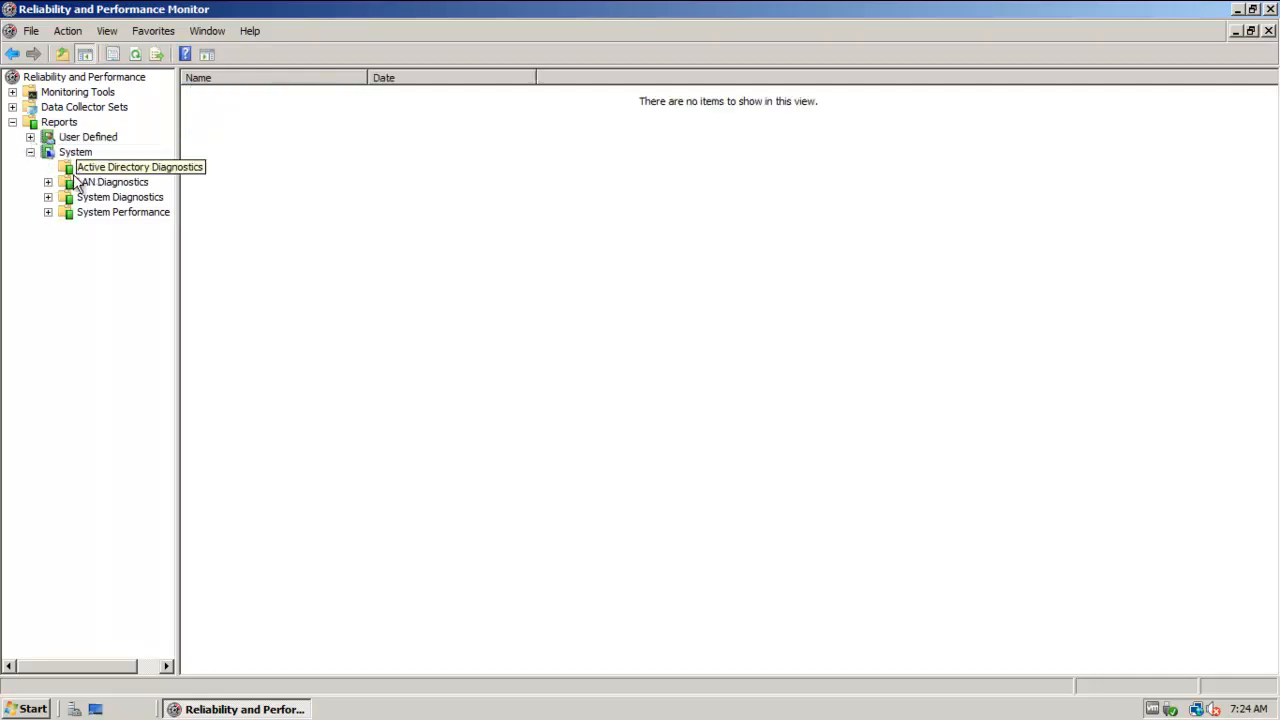
{"action": "left_click", "coordinate": [92, 182]}
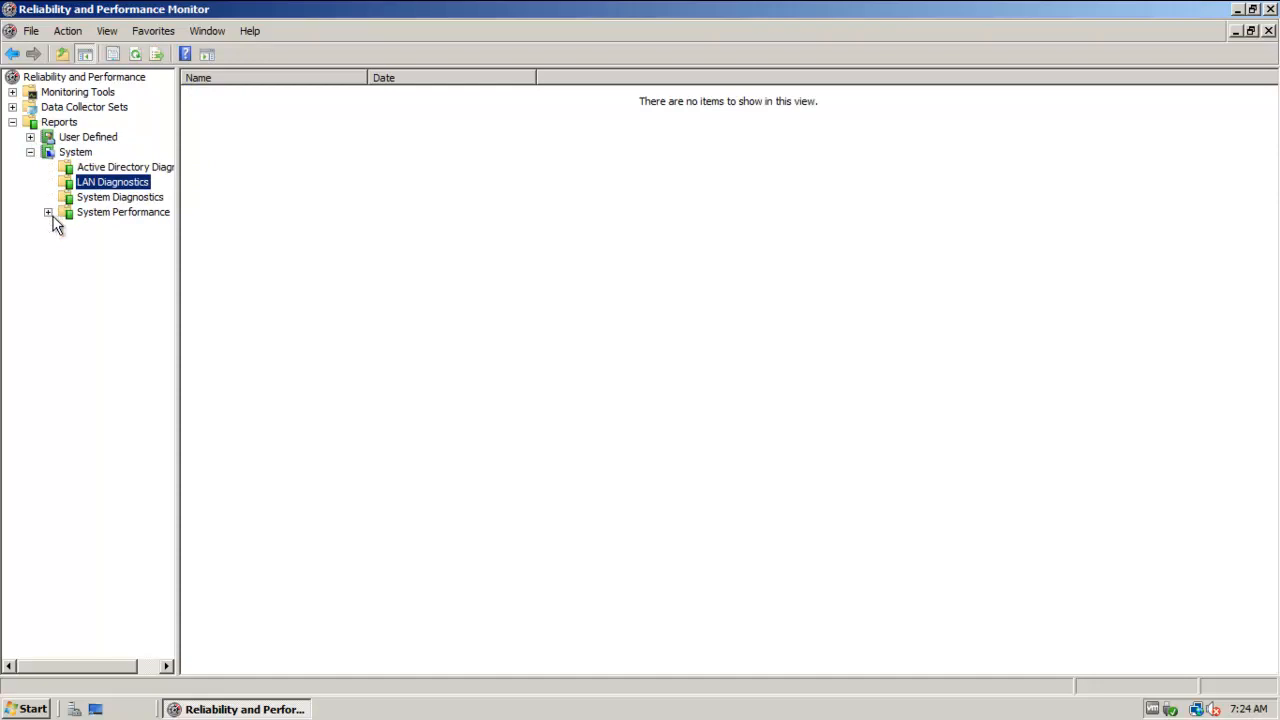
{"action": "left_click", "coordinate": [114, 198]}
{"action": "left_click", "coordinate": [75, 152]}
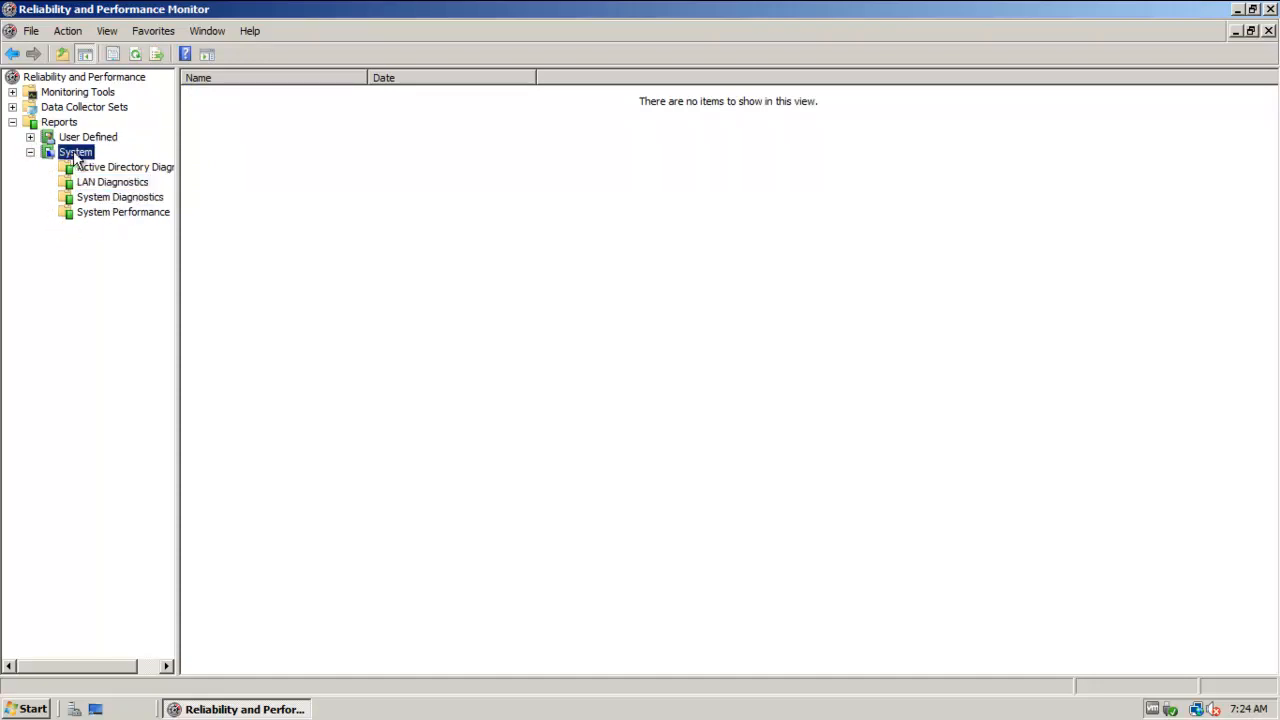
Collapse Reports, expand it again down to the System report folders, and close Reliability and Performance Monitor.
{"action": "left_click", "coordinate": [12, 122]}
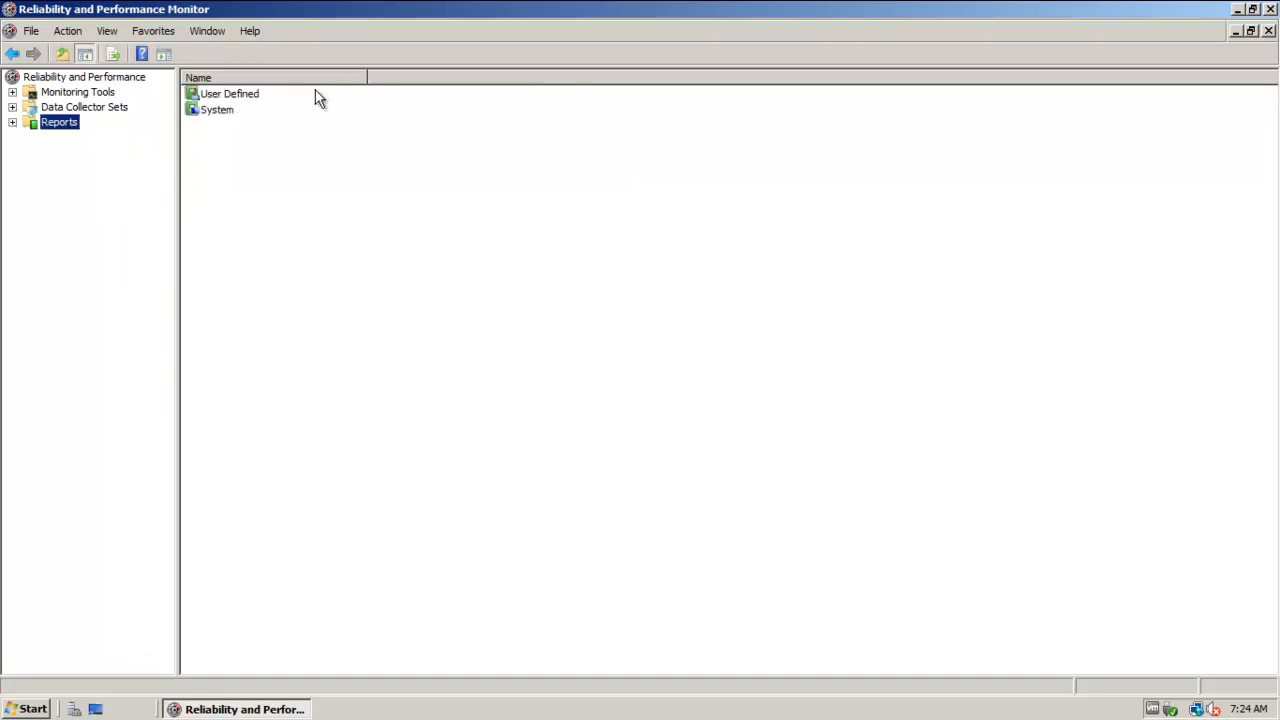
{"action": "left_click", "coordinate": [12, 122]}
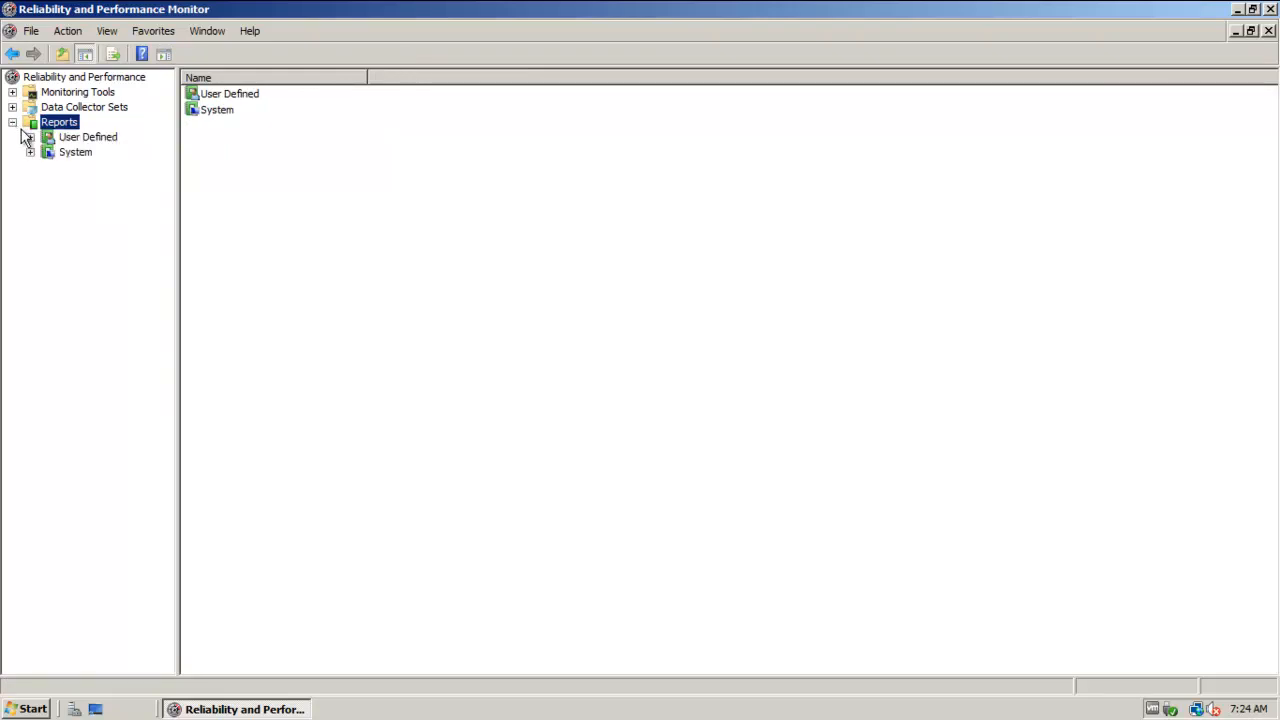
{"action": "left_click", "coordinate": [30, 152]}
{"action": "right_click", "coordinate": [72, 166]}
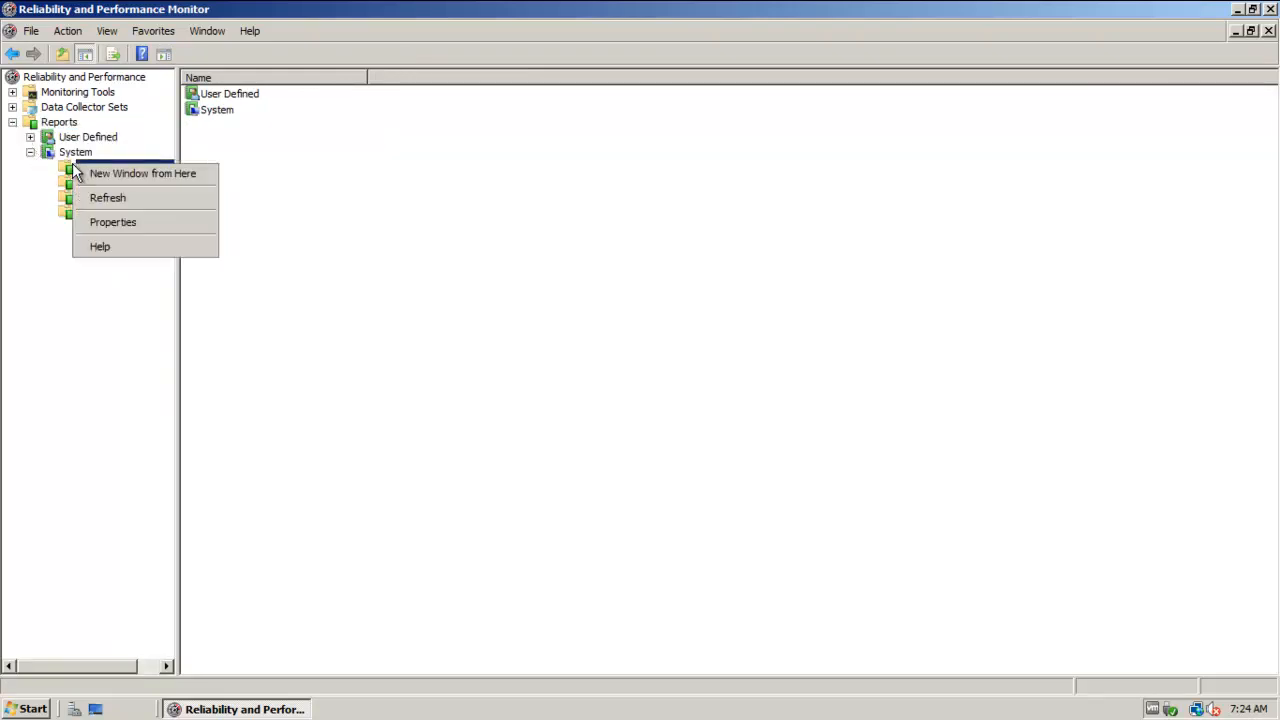
{"action": "left_click", "coordinate": [963, 174]}
{"action": "left_click", "coordinate": [1270, 9]}
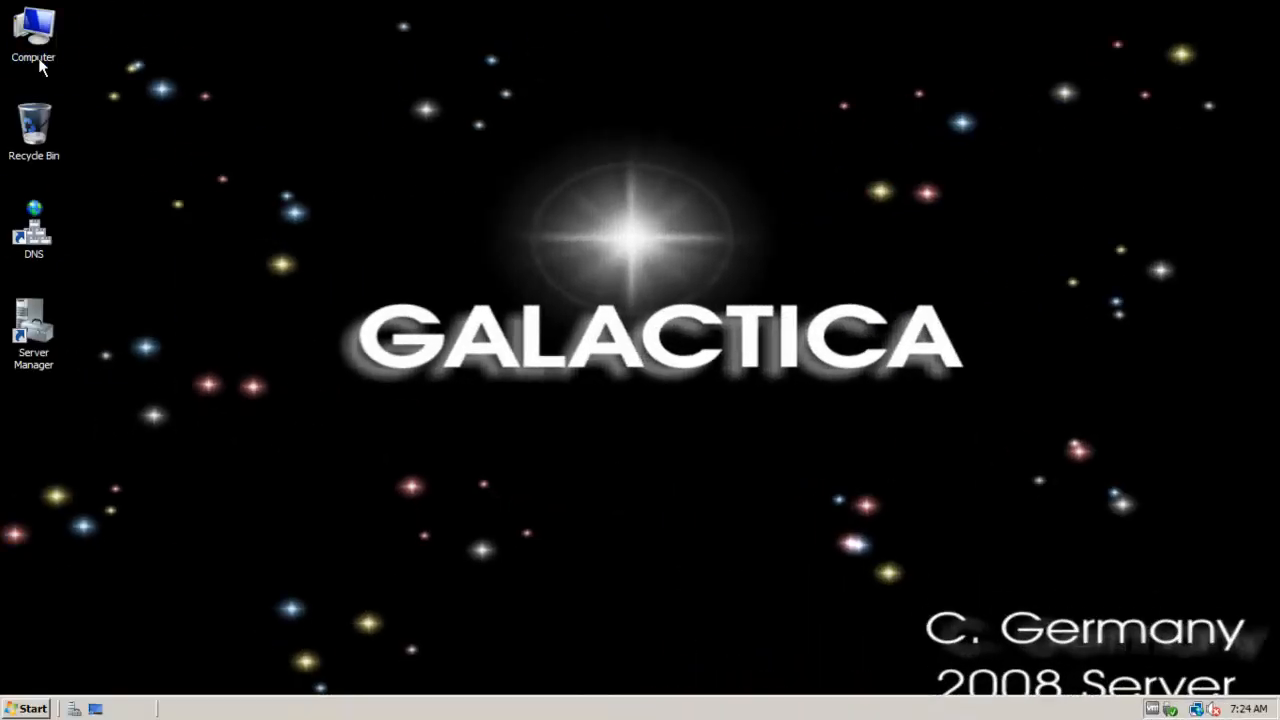
Open Server Manager from the desktop's Computer item, expand Diagnostics and widen the console tree.
{"action": "right_click", "coordinate": [40, 66]}
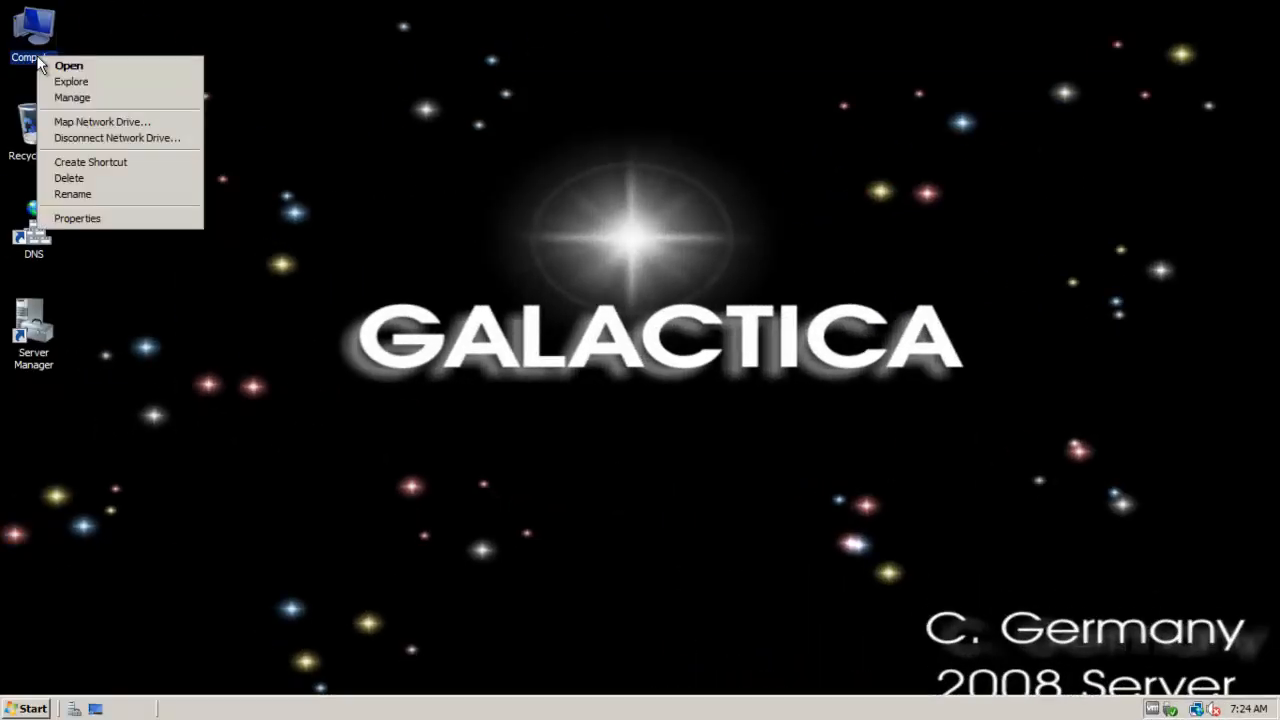
{"action": "left_click", "coordinate": [92, 97]}
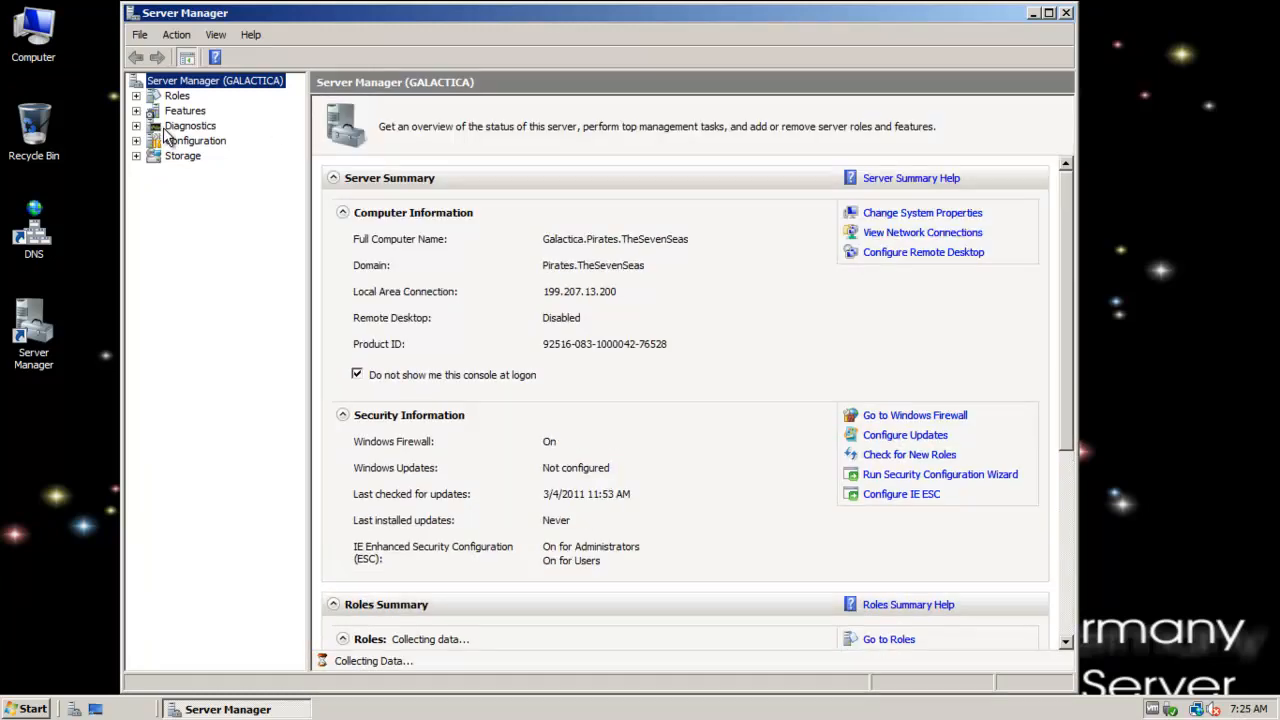
{"action": "left_click", "coordinate": [165, 130]}
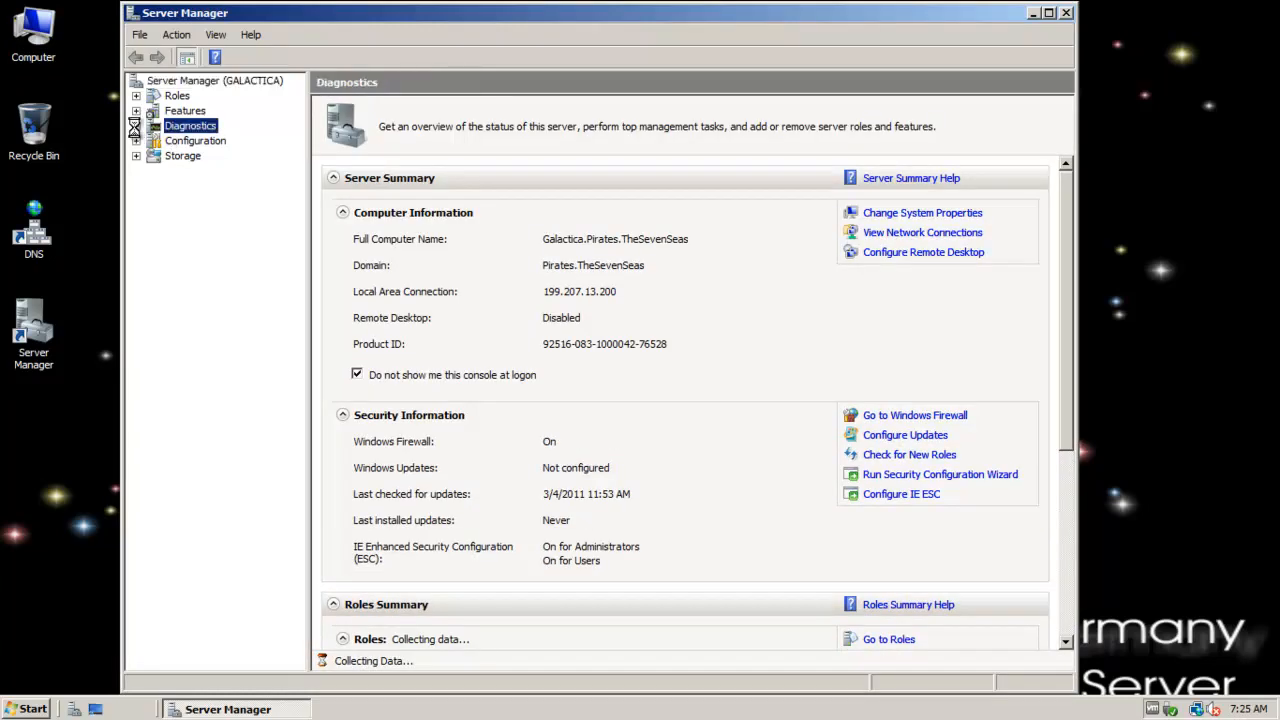
{"action": "left_click", "coordinate": [136, 126]}
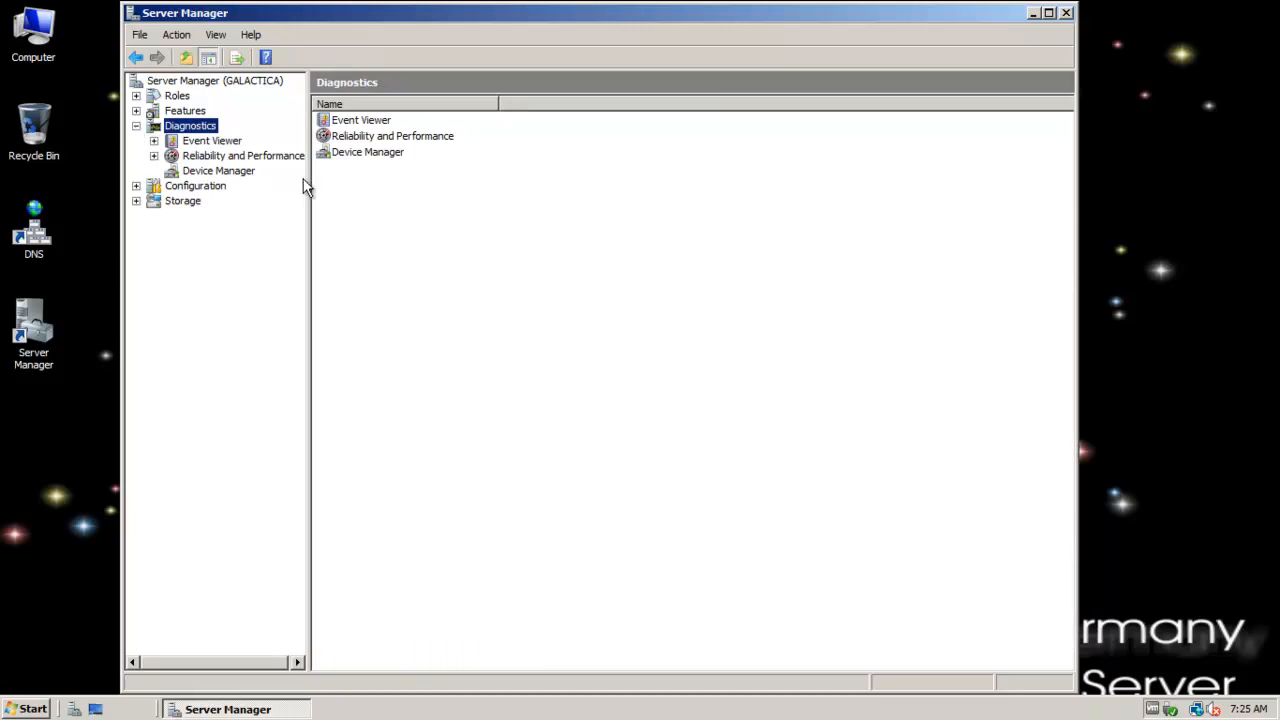
{"action": "left_click_drag", "start_coordinate": [310, 178], "coordinate": [401, 57]}
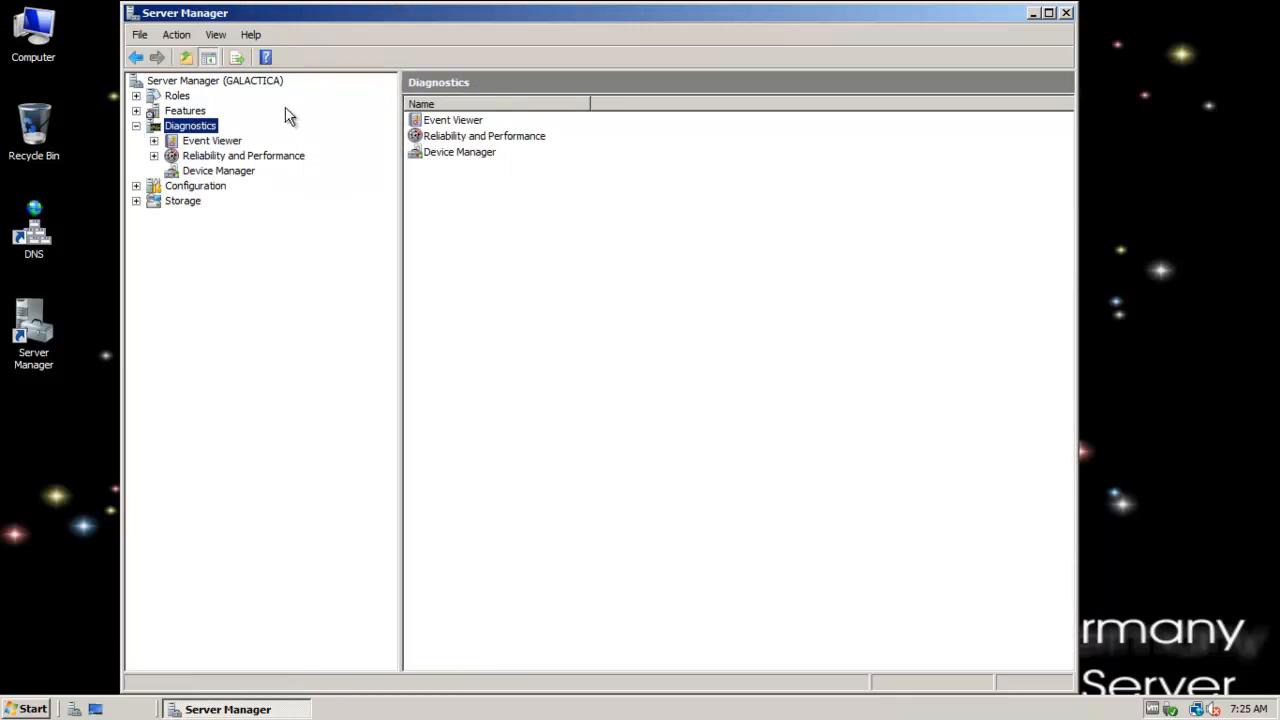
View Reliability and Performance under Diagnostics, then open the Application log in Event Viewer's Windows Logs.
{"action": "left_click", "coordinate": [246, 157]}
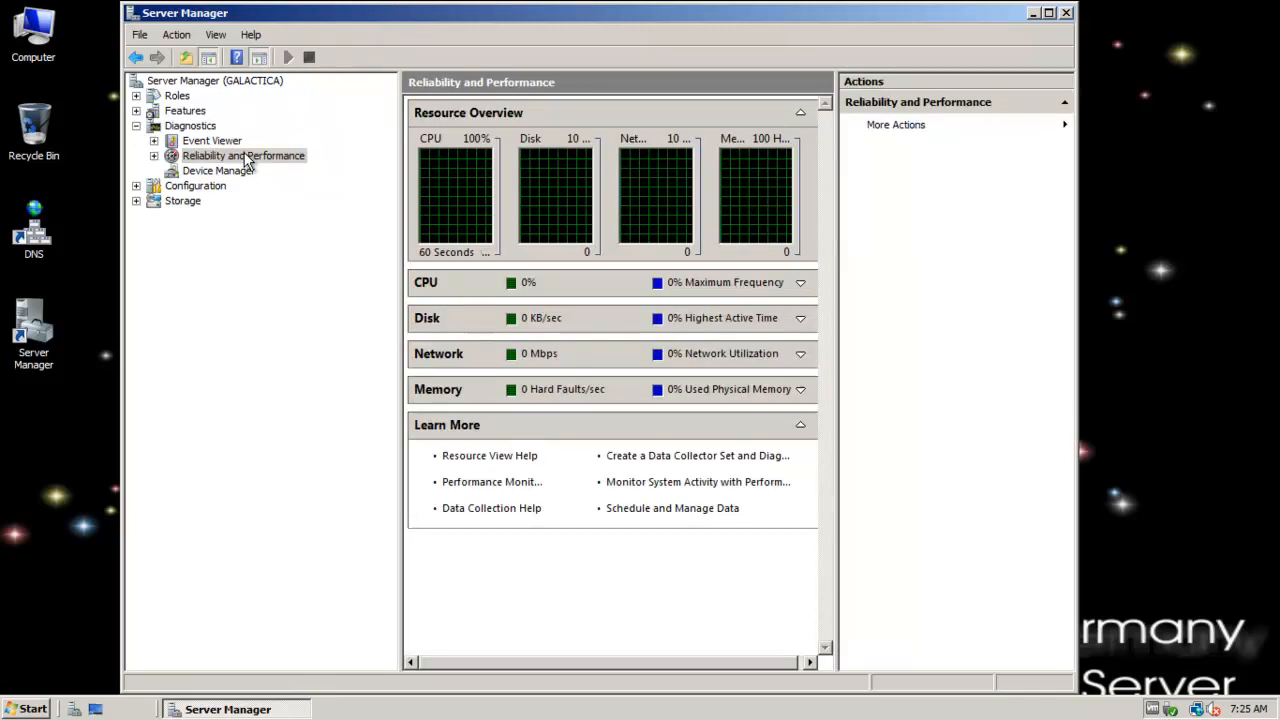
{"action": "left_click", "coordinate": [213, 143]}
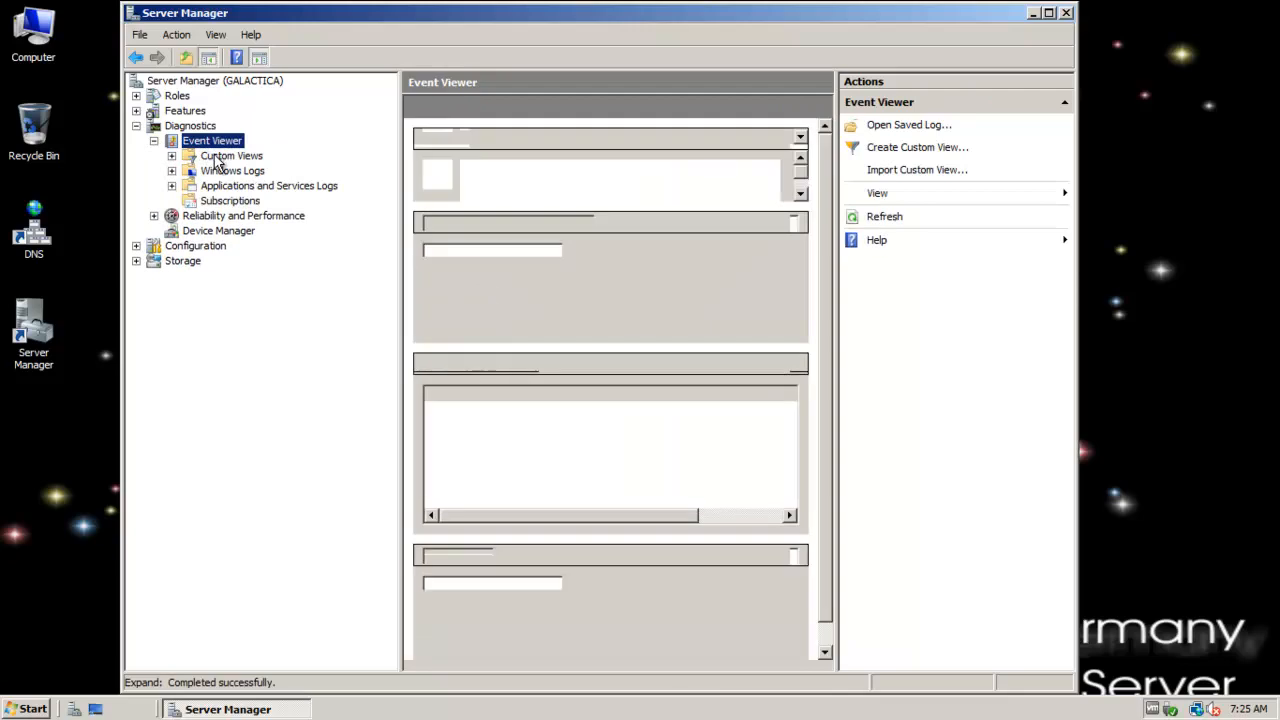
{"action": "left_click", "coordinate": [208, 174]}
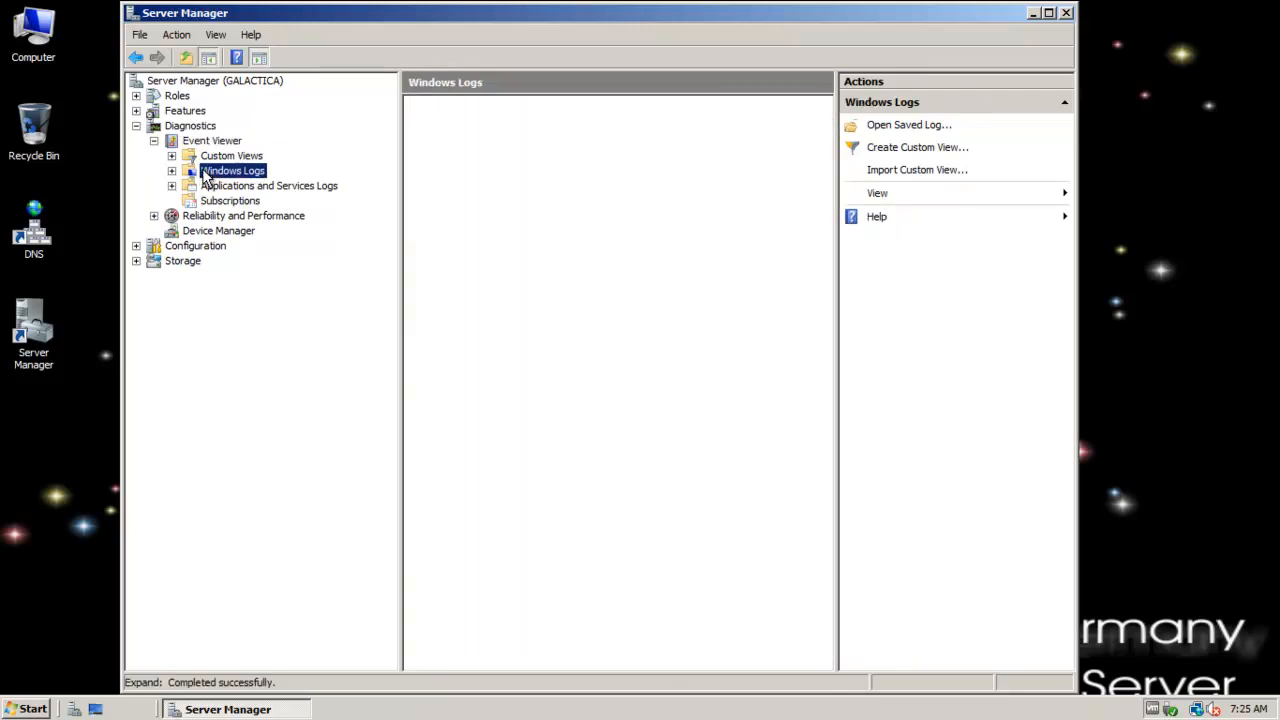
{"action": "left_click", "coordinate": [172, 171]}
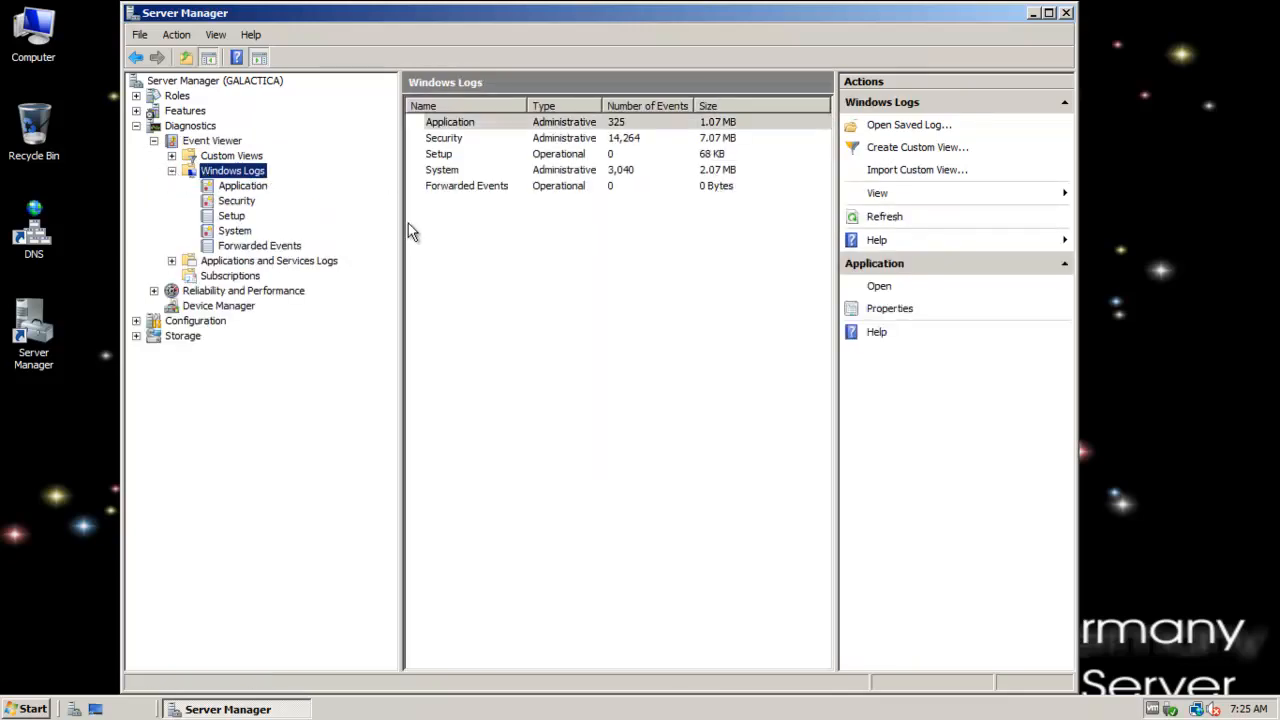
{"action": "left_click", "coordinate": [243, 189]}
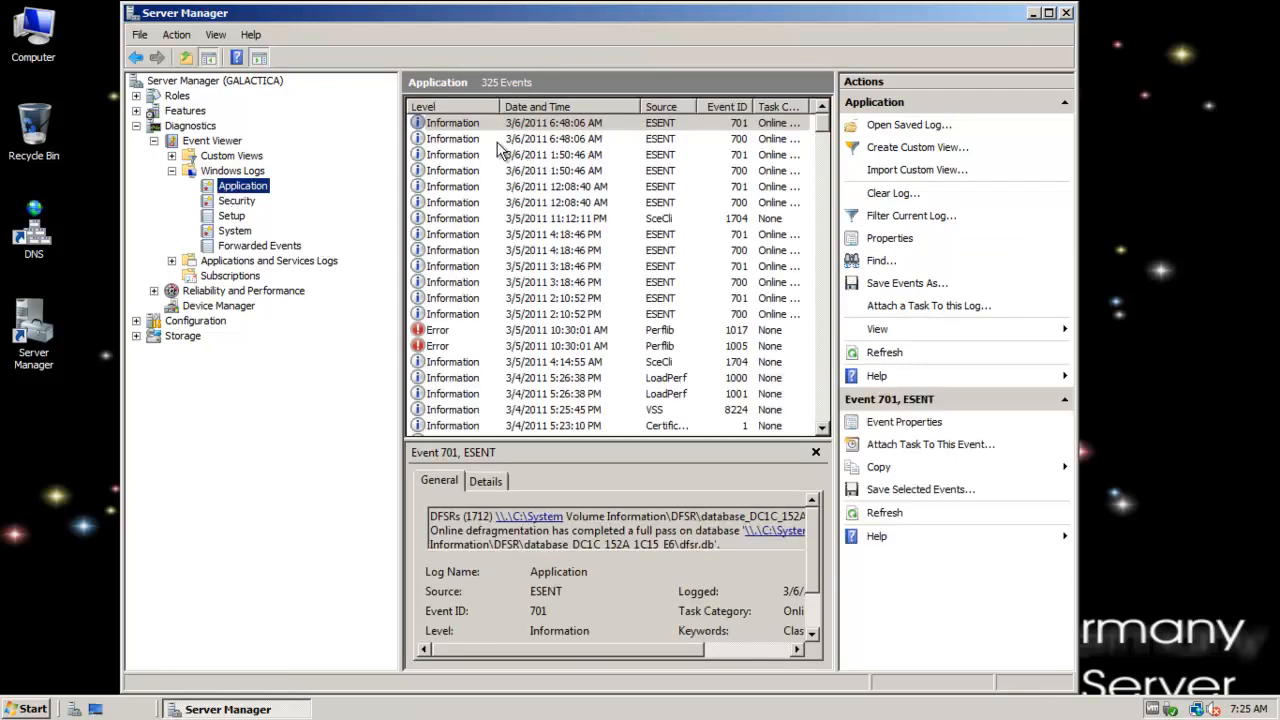
View the properties of the ESENT information events 700 from 3/6/2011 1:50:46 AM and 701 from 3/5/2011 4:18:46 PM.
{"action": "double_click", "coordinate": [480, 170]}
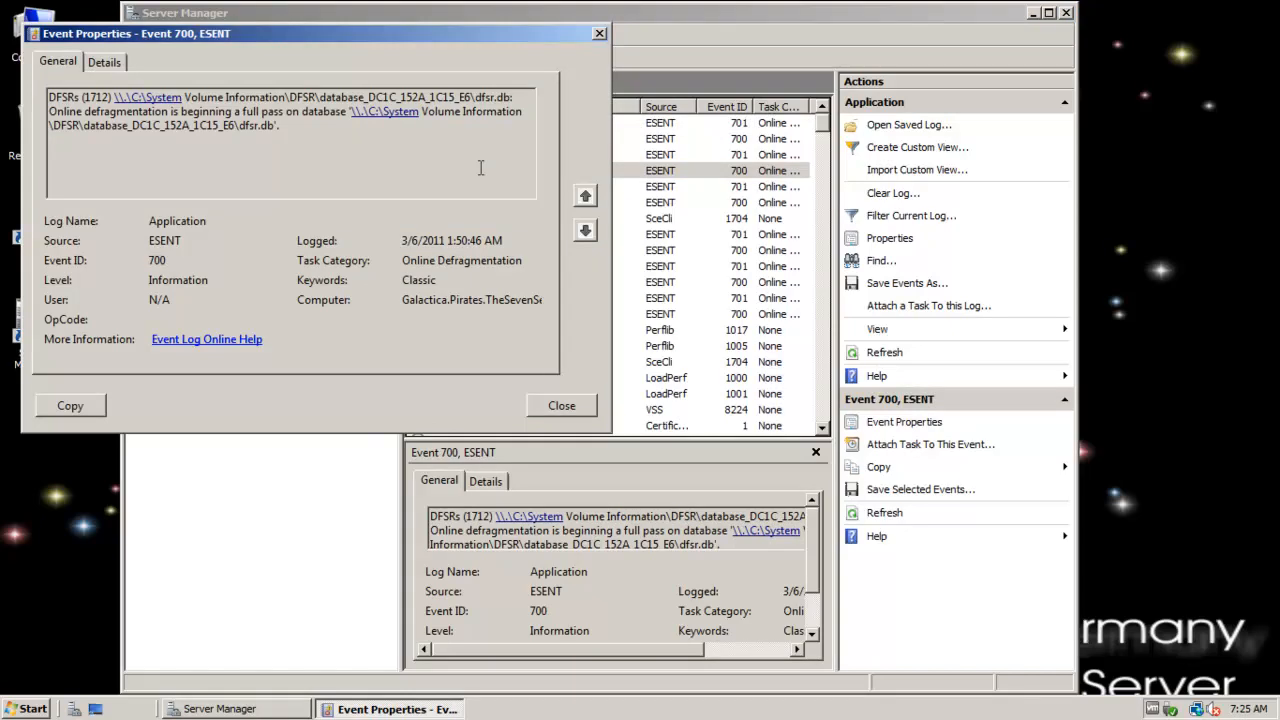
{"action": "left_click", "coordinate": [598, 34]}
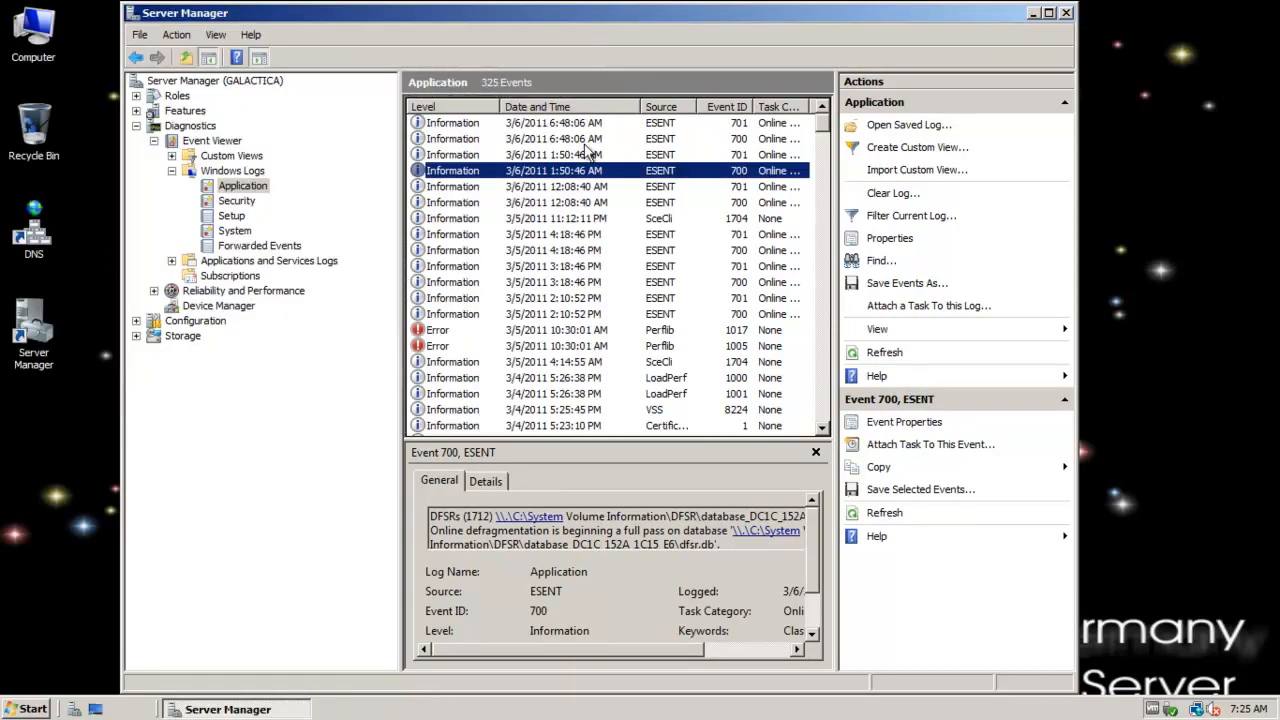
{"action": "double_click", "coordinate": [554, 234]}
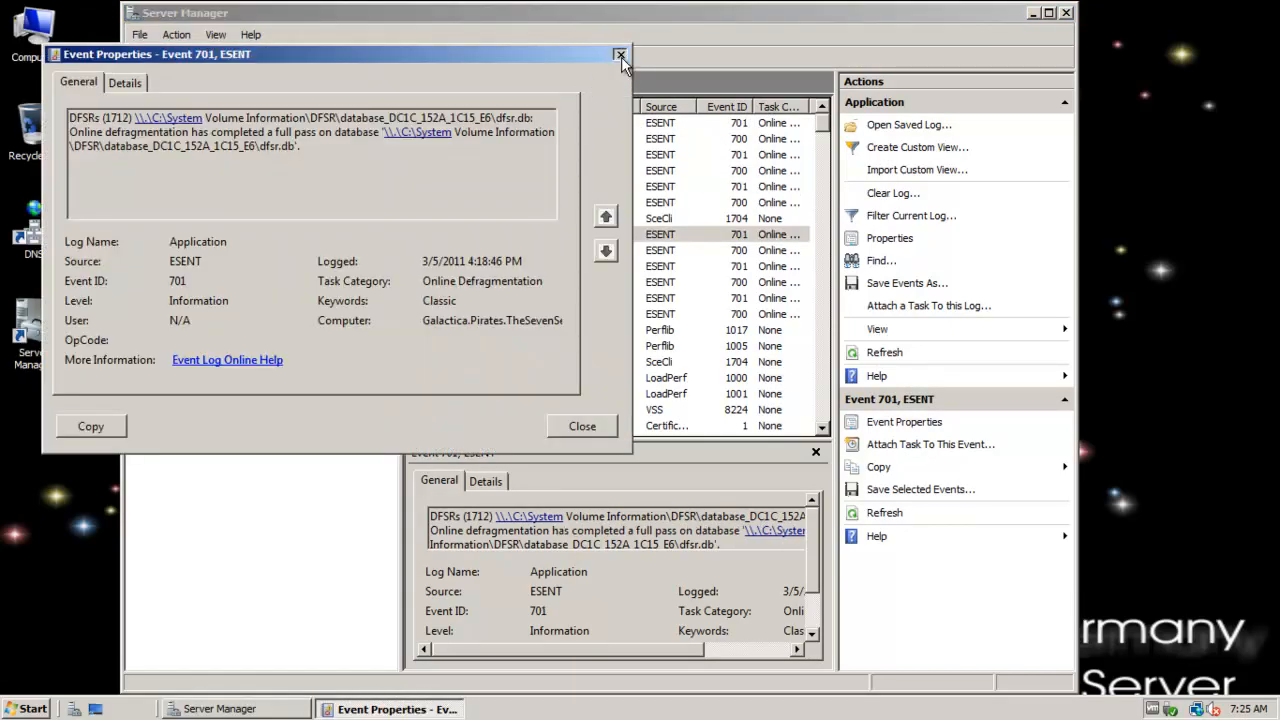
{"action": "left_click", "coordinate": [620, 55]}
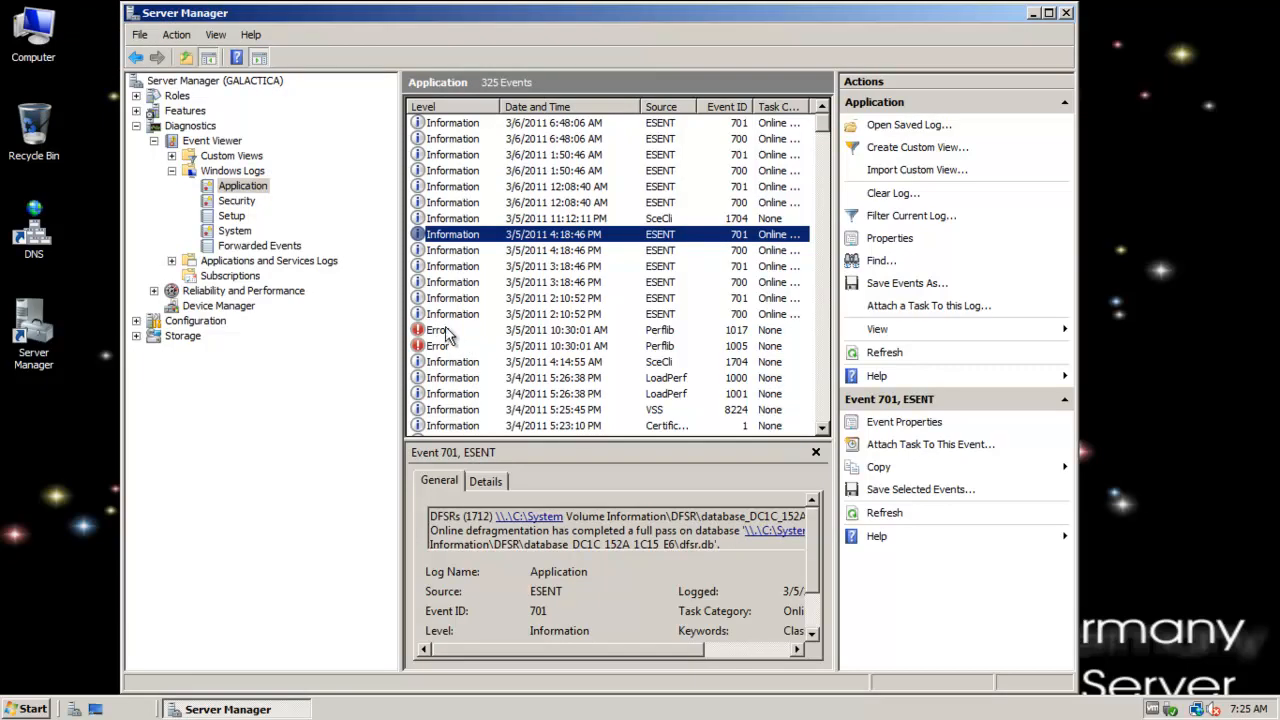
Open Perflib error event 1017, highlight its description, copy the event details and close its properties.
{"action": "double_click", "coordinate": [502, 331]}
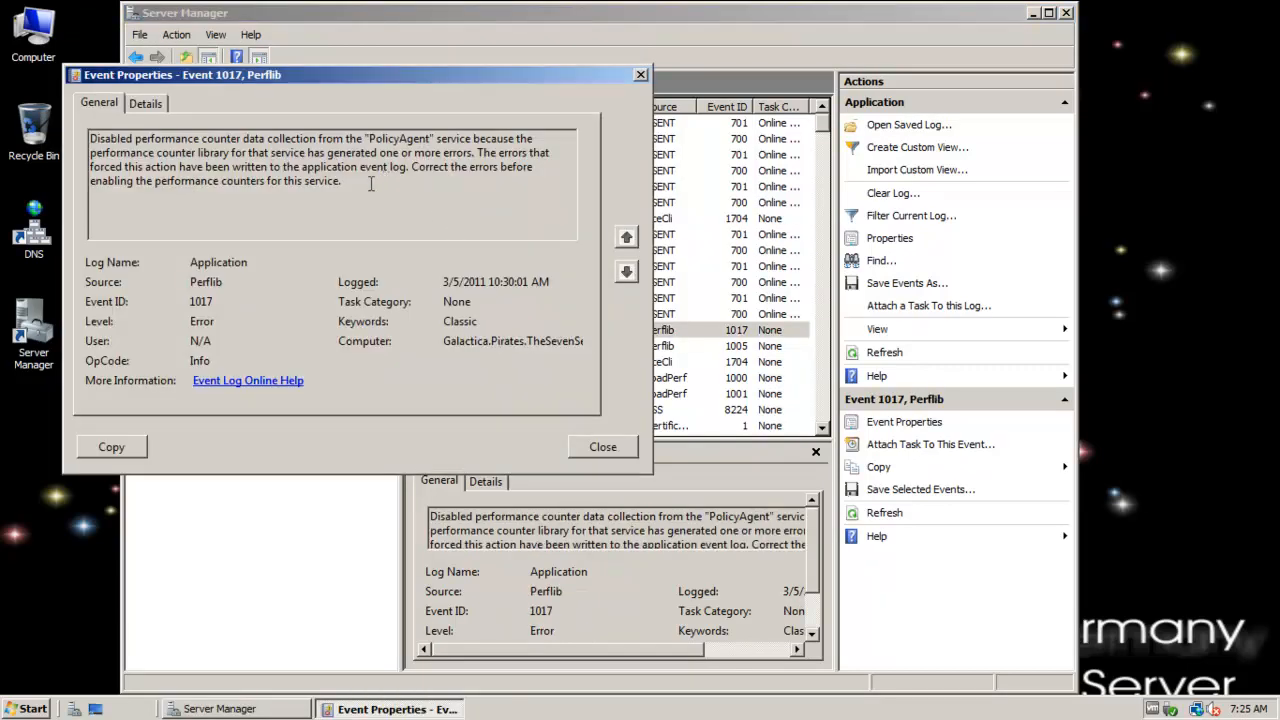
{"action": "left_click_drag", "start_coordinate": [343, 181], "coordinate": [89, 135]}
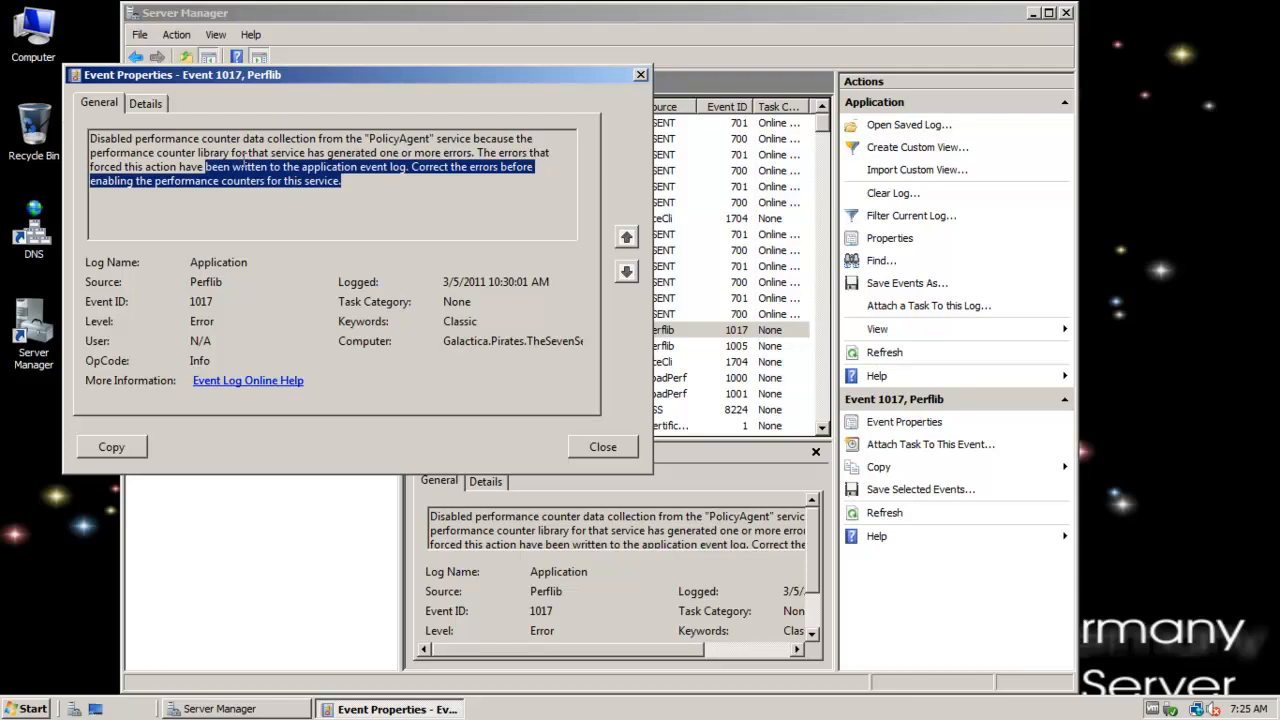
{"action": "left_click", "coordinate": [244, 166]}
{"action": "left_click_drag", "start_coordinate": [345, 181], "coordinate": [90, 136]}
{"action": "left_click", "coordinate": [124, 454]}
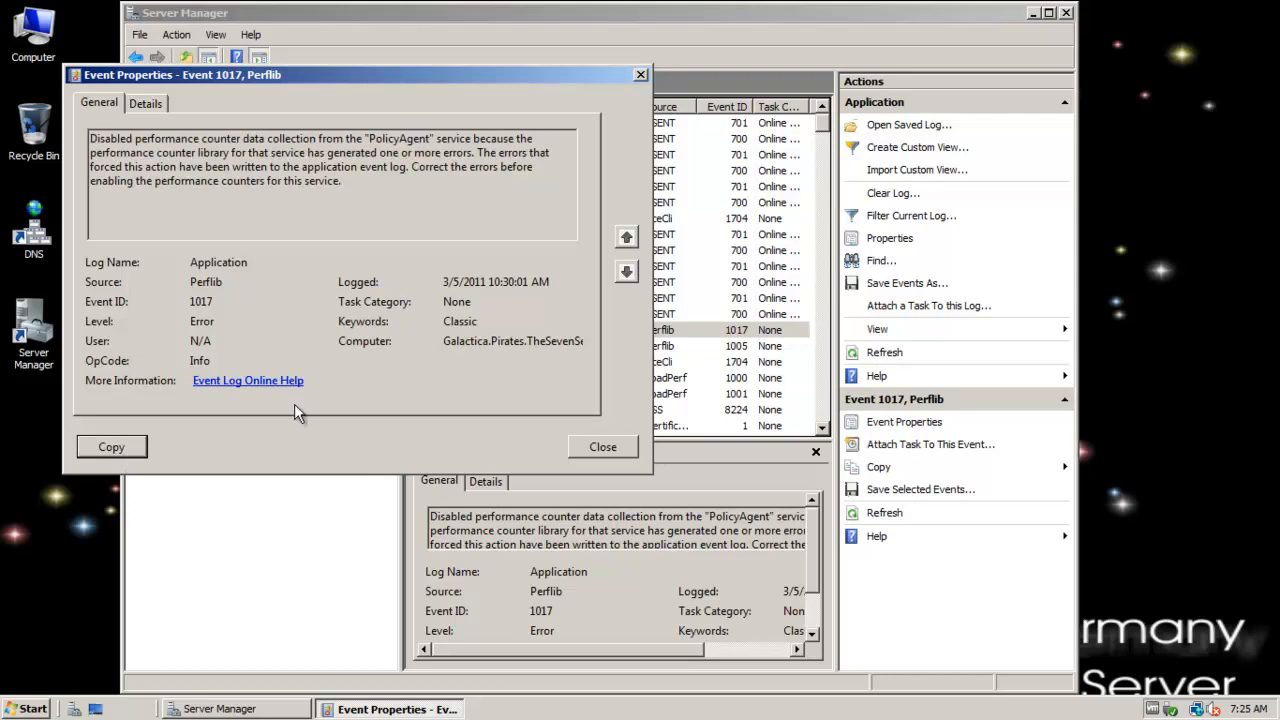
{"action": "left_click", "coordinate": [427, 191]}
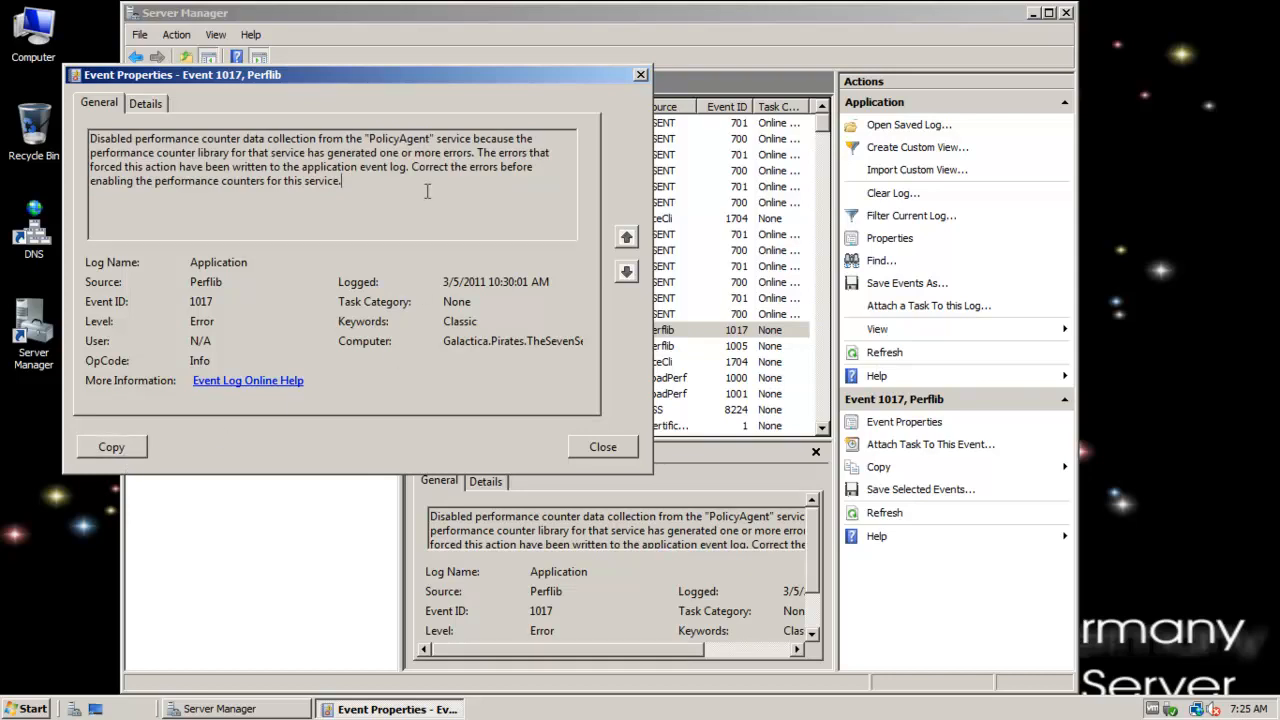
{"action": "left_click", "coordinate": [603, 449]}
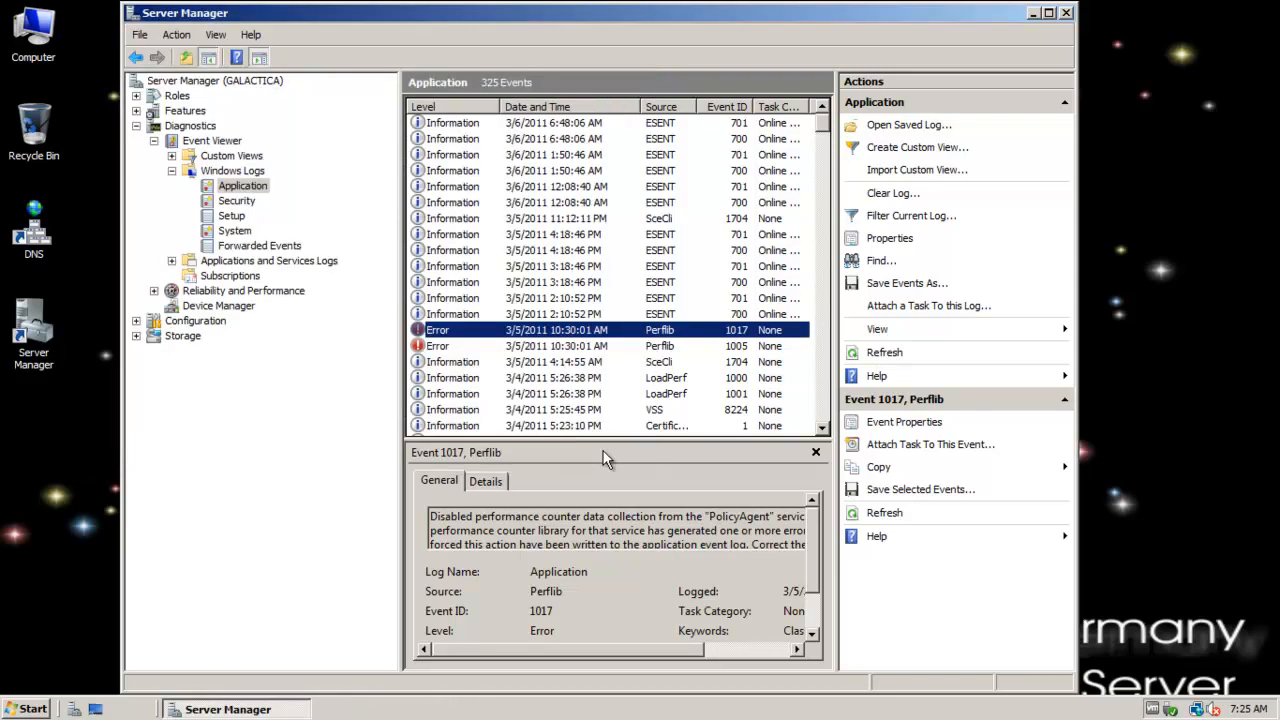
View the properties of Perflib error event 1005, highlight its full description and close the properties.
{"action": "double_click", "coordinate": [483, 348]}
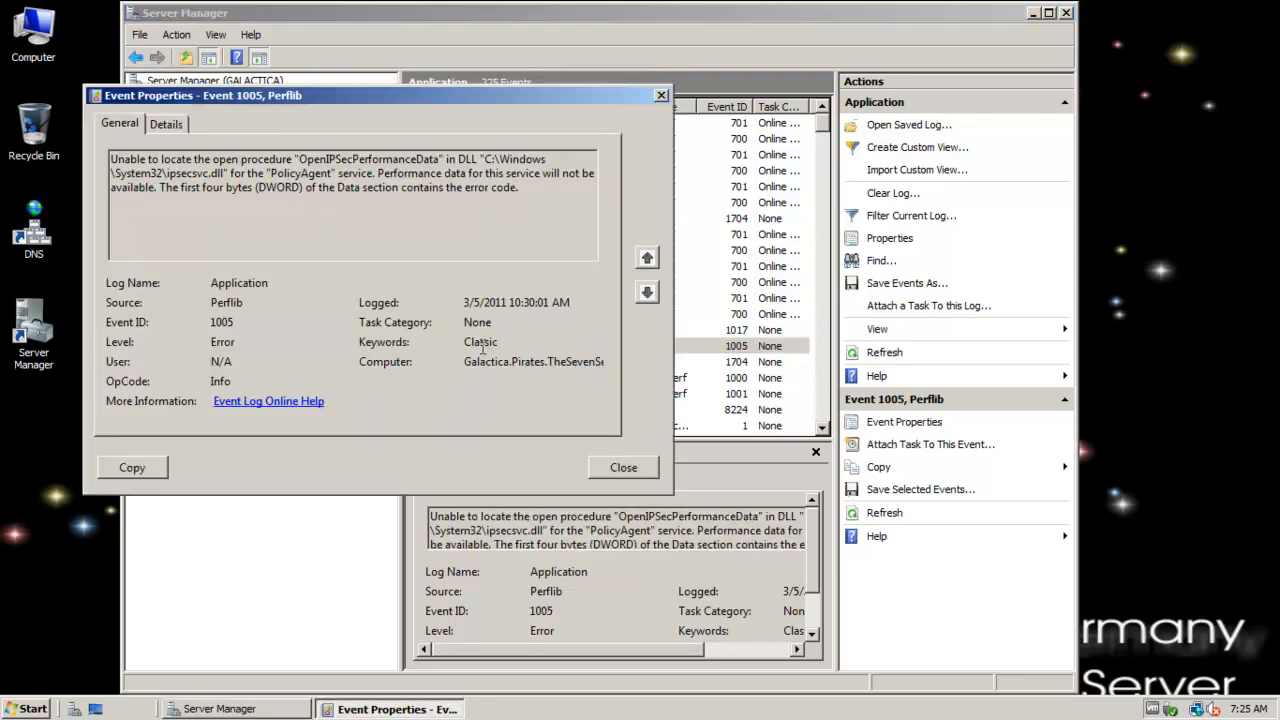
{"action": "left_click_drag", "start_coordinate": [548, 188], "coordinate": [86, 144]}
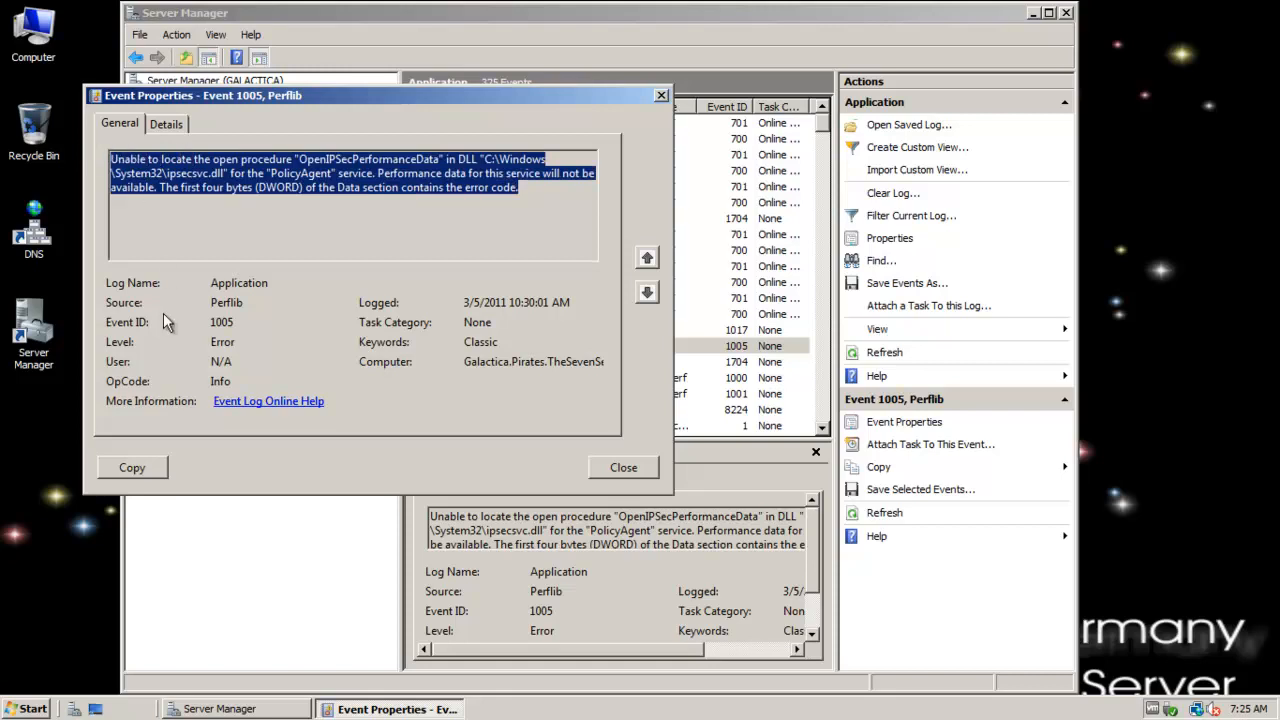
{"action": "left_click", "coordinate": [622, 468]}
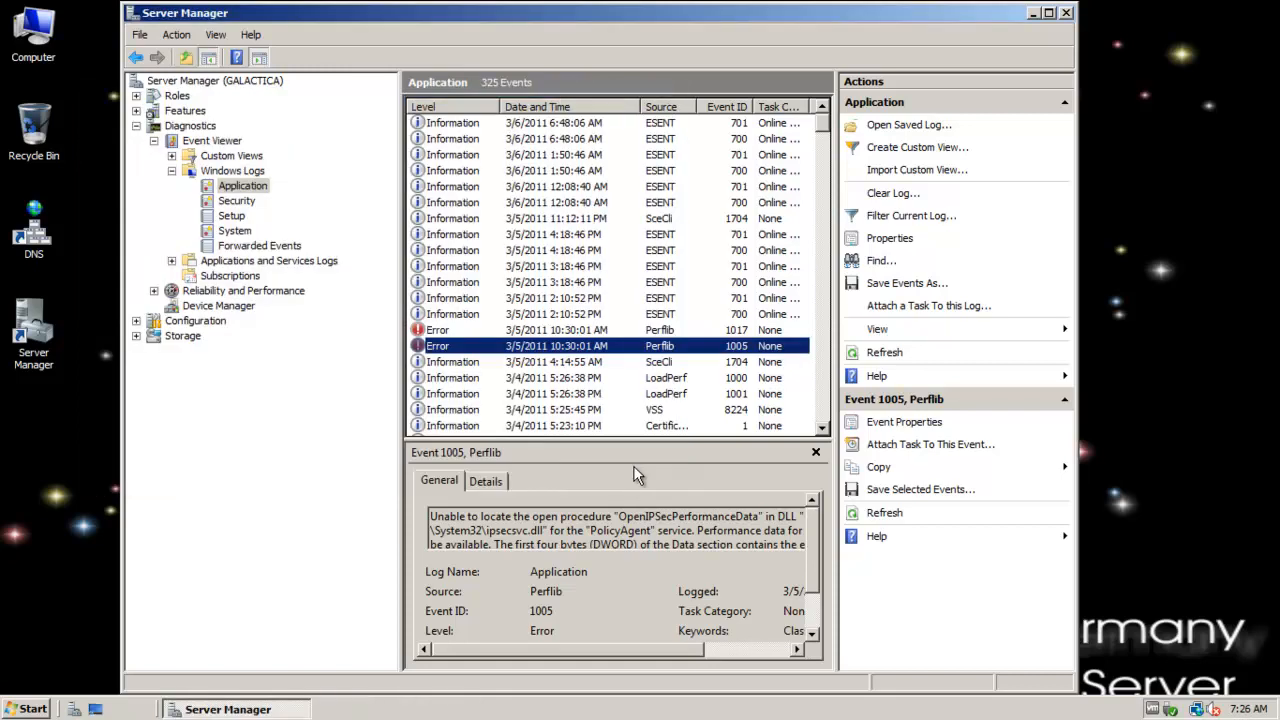
Preview several information and error events in the Application log and browse down to the entries from 3/2/2011.
{"action": "left_click", "coordinate": [680, 364]}
{"action": "left_click", "coordinate": [625, 394]}
{"action": "left_click", "coordinate": [572, 300]}
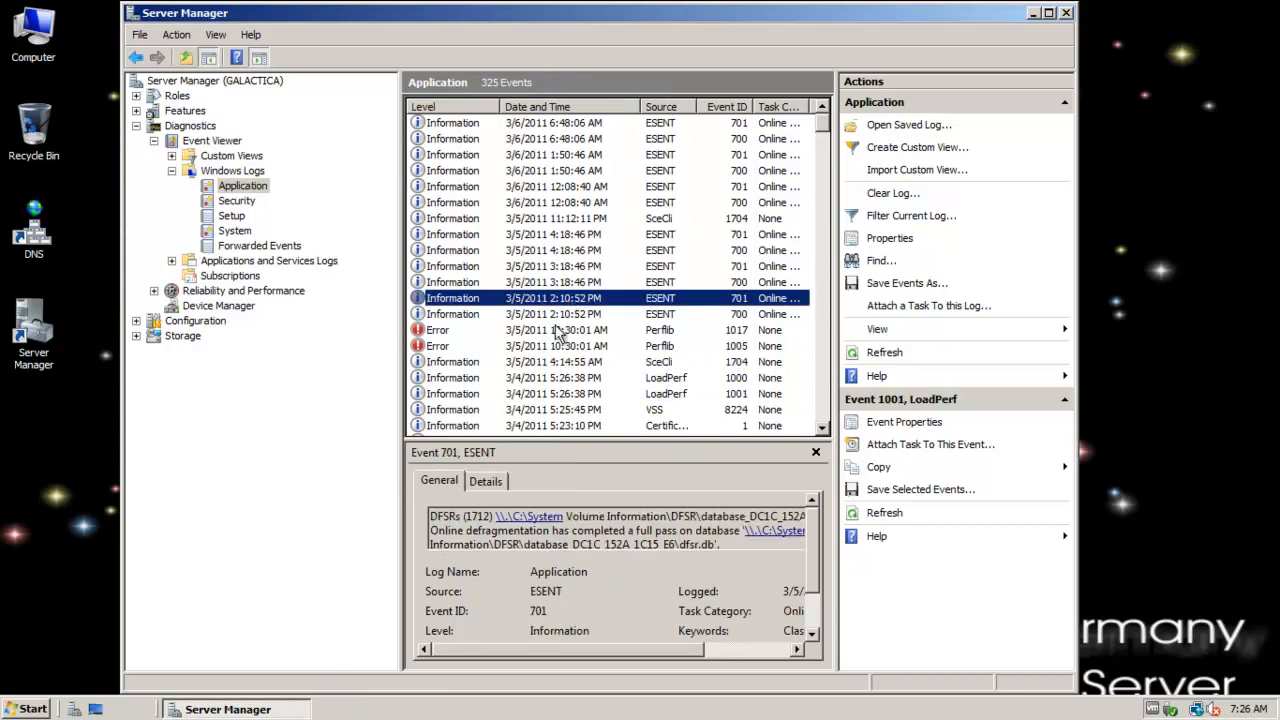
{"action": "left_click", "coordinate": [548, 346]}
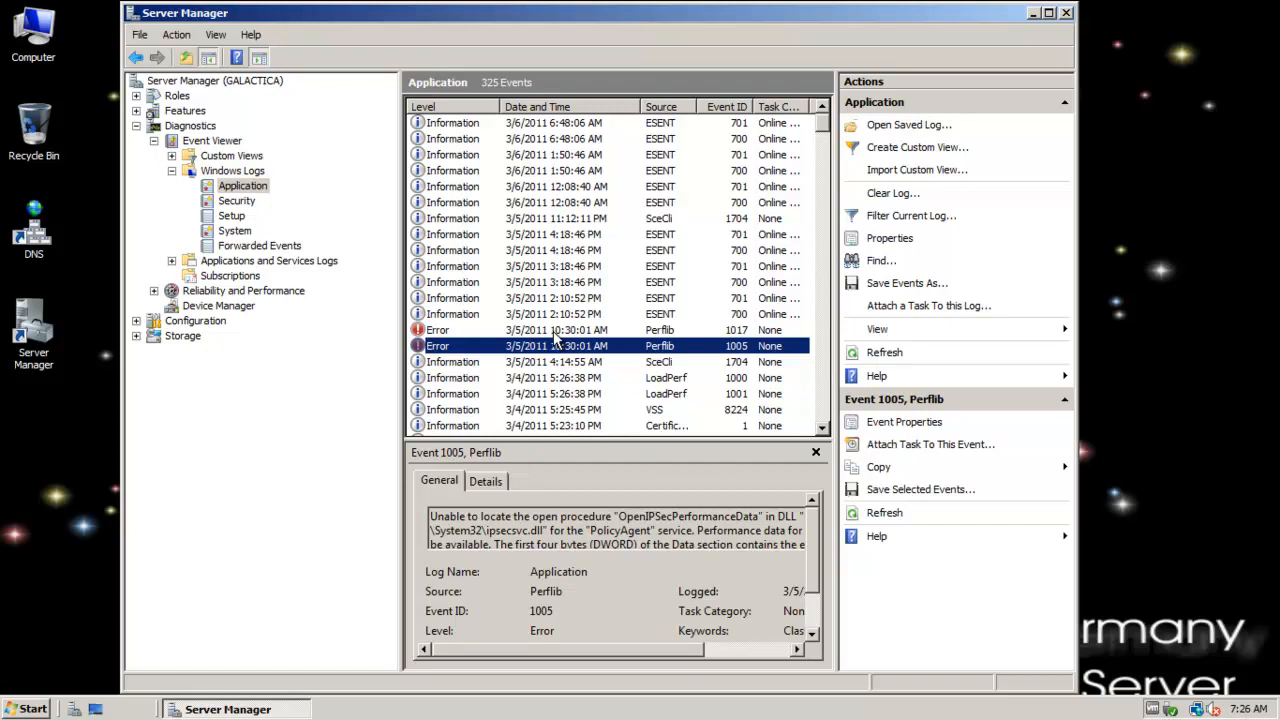
{"action": "left_click", "coordinate": [528, 204]}
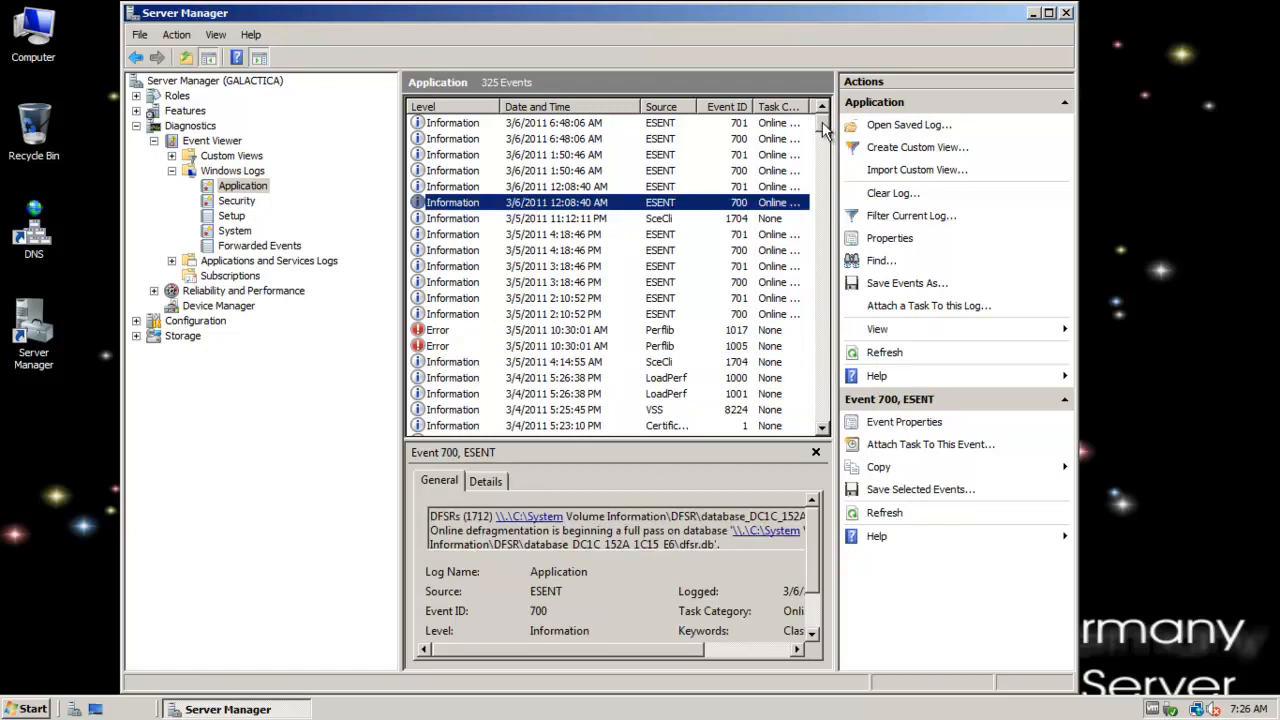
{"action": "left_click", "coordinate": [828, 234]}
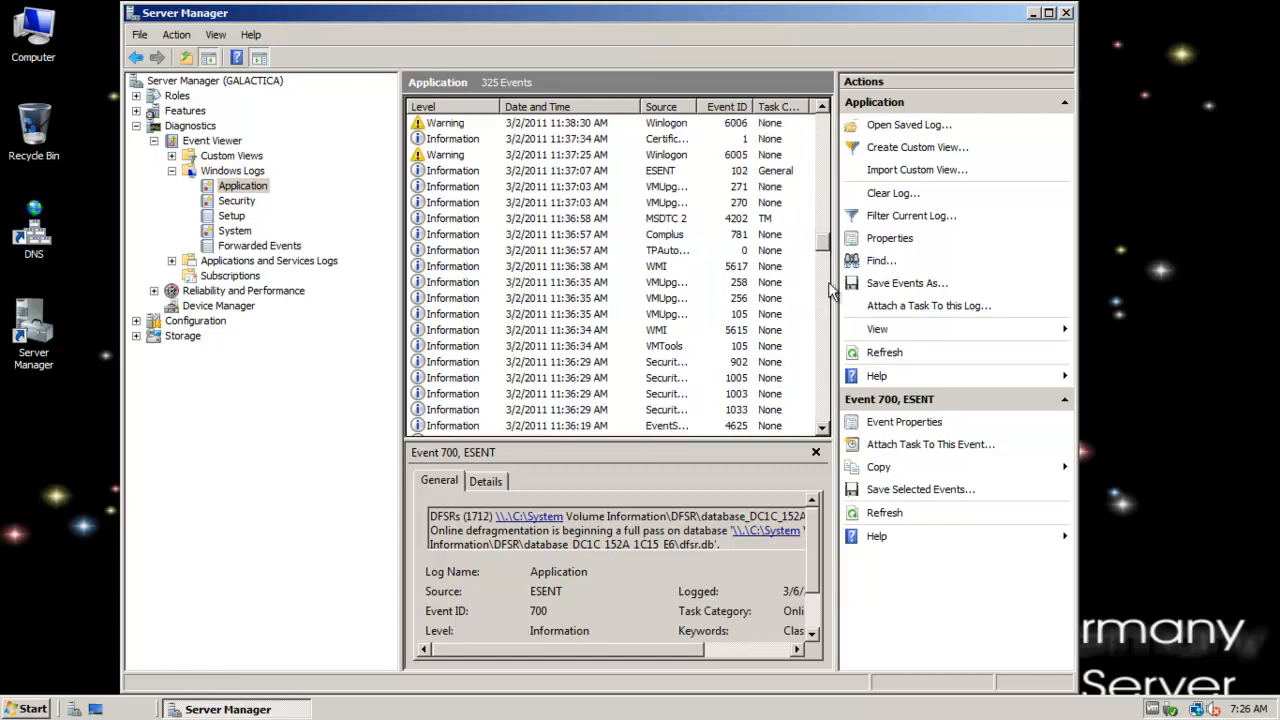
View the properties of Winlogon warning event 6005 from 3/2/2011, highlight its description and close the properties.
{"action": "double_click", "coordinate": [482, 155]}
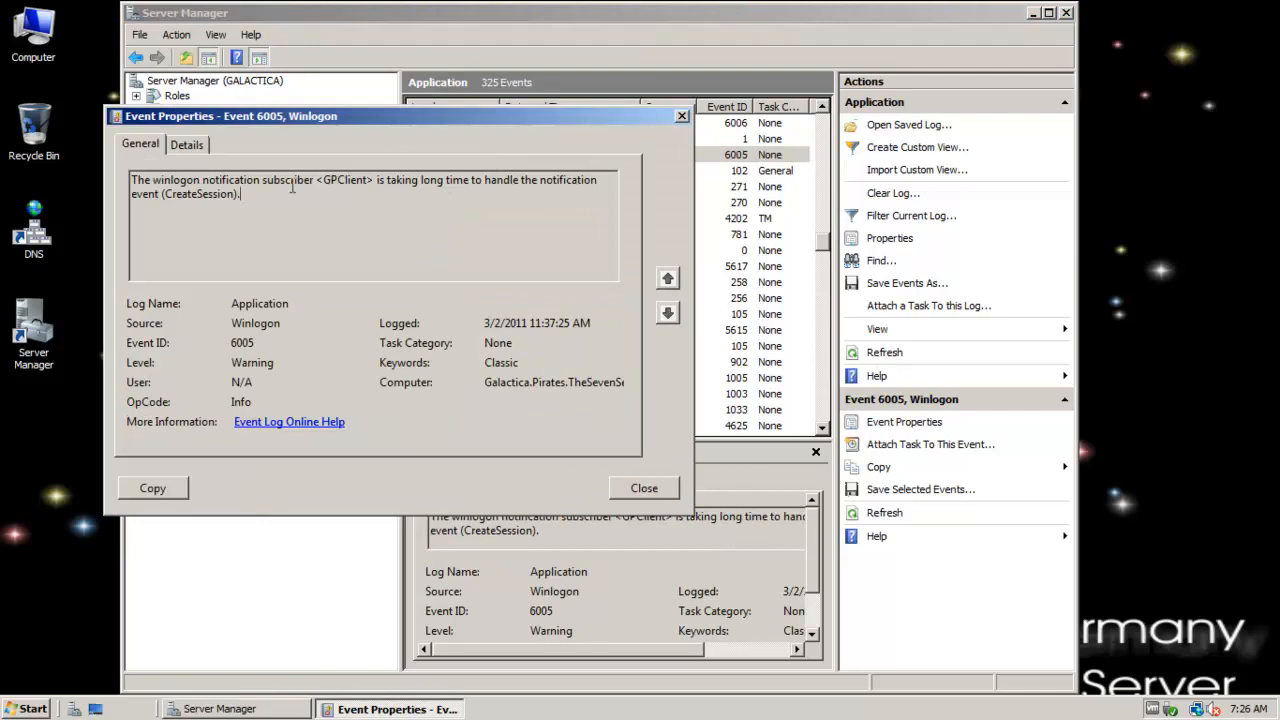
{"action": "left_click_drag", "start_coordinate": [316, 187], "coordinate": [174, 170]}
{"action": "left_click", "coordinate": [640, 489]}
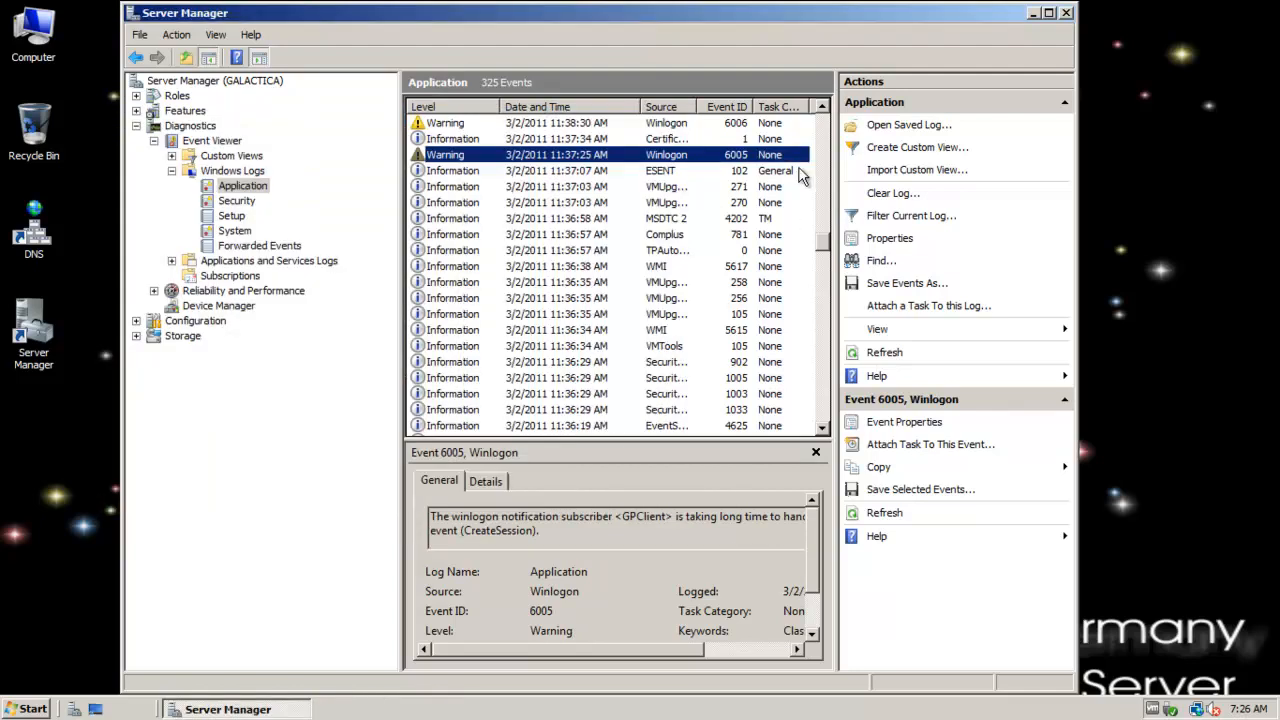
Return to the 3/5/2011 entries in the Application log and preview ESENT event 701 from 3:18:46 PM.
{"action": "left_click", "coordinate": [821, 124]}
{"action": "left_click", "coordinate": [821, 124]}
{"action": "left_click", "coordinate": [821, 124]}
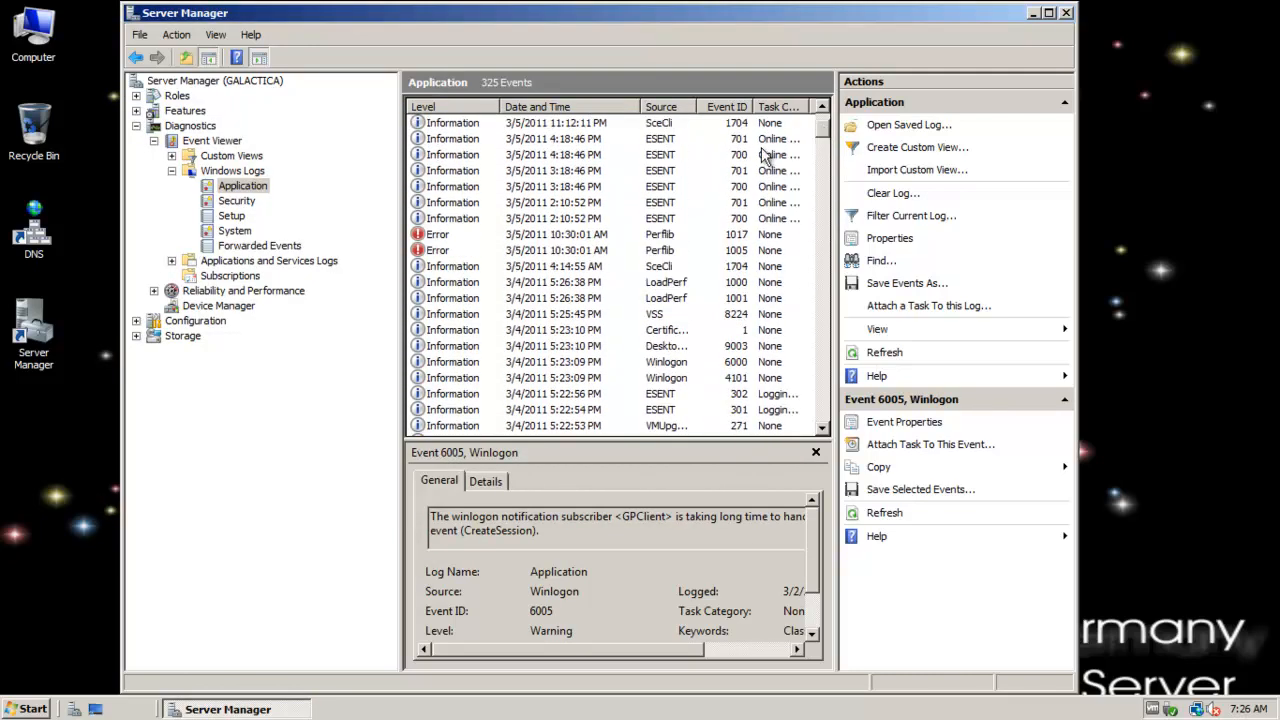
{"action": "left_click", "coordinate": [656, 171]}
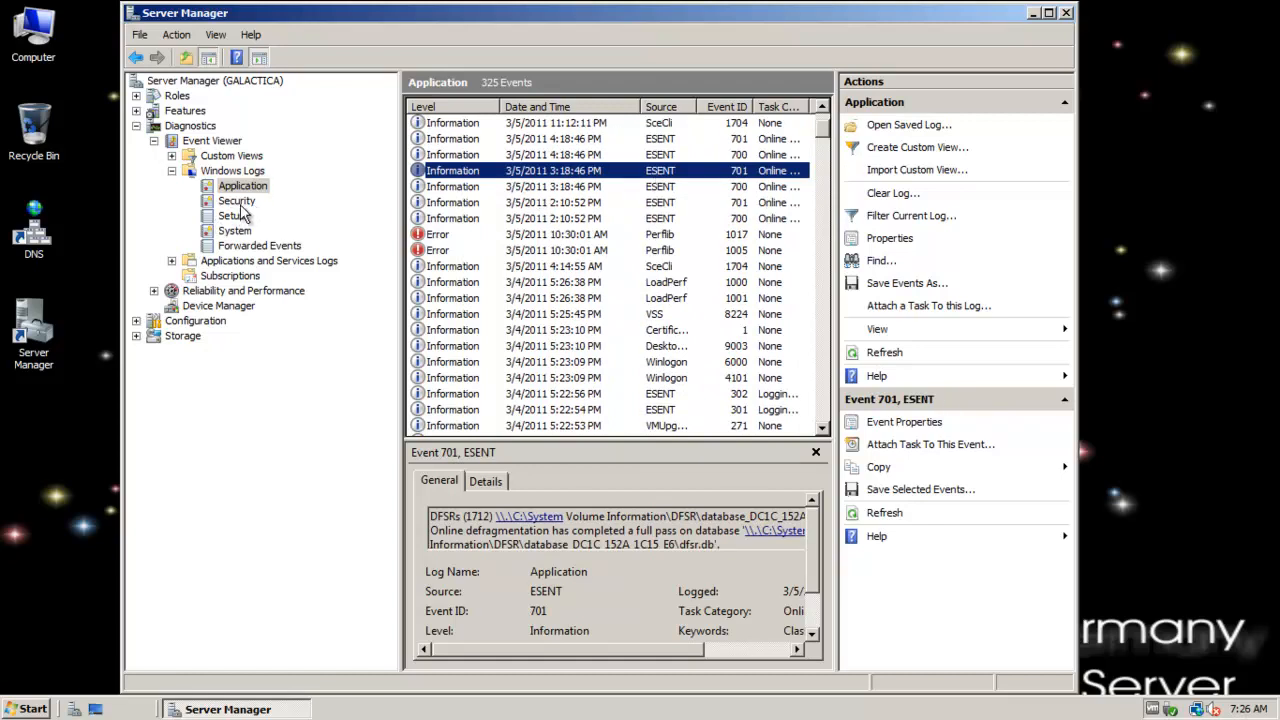
Open the Security log, preview a logon event 4624 from 3/2/2011 3:02:09 PM and widen the Keywords column to show its full values.
{"action": "left_click", "coordinate": [238, 202]}
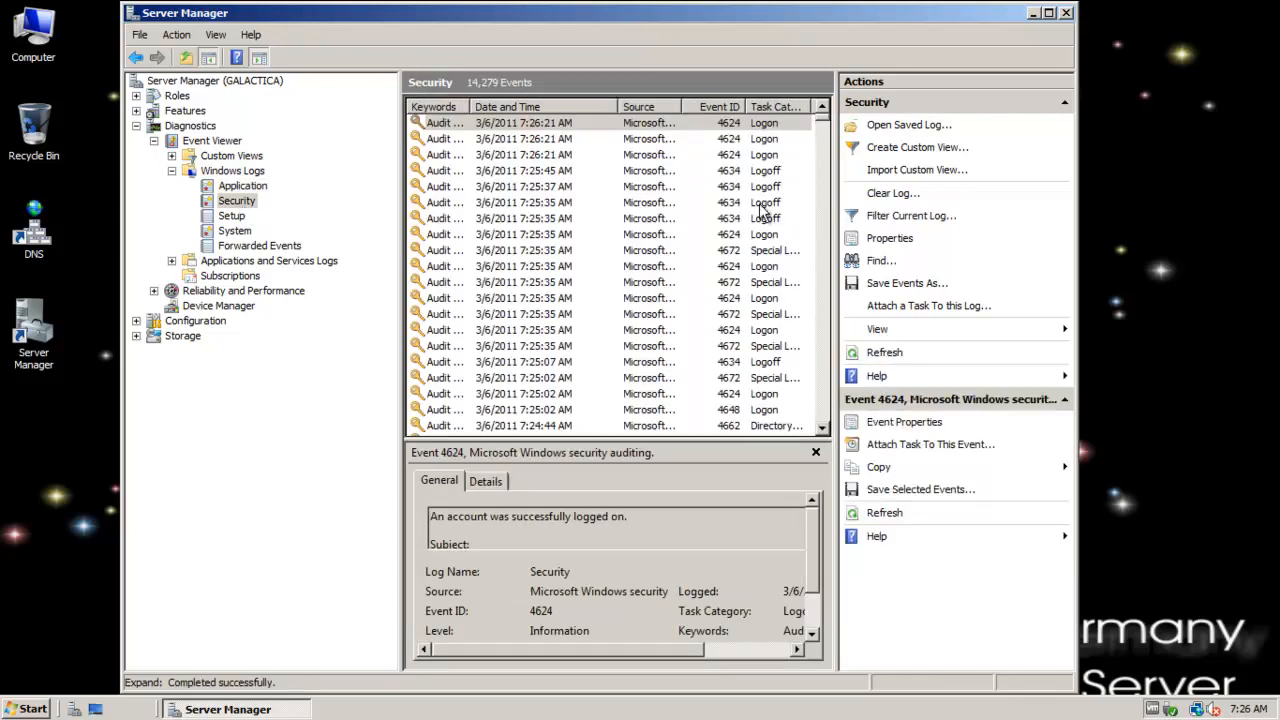
{"action": "left_click", "coordinate": [824, 195]}
{"action": "left_click", "coordinate": [826, 204]}
{"action": "left_click_drag", "start_coordinate": [826, 187], "coordinate": [826, 362]}
{"action": "left_click", "coordinate": [512, 284]}
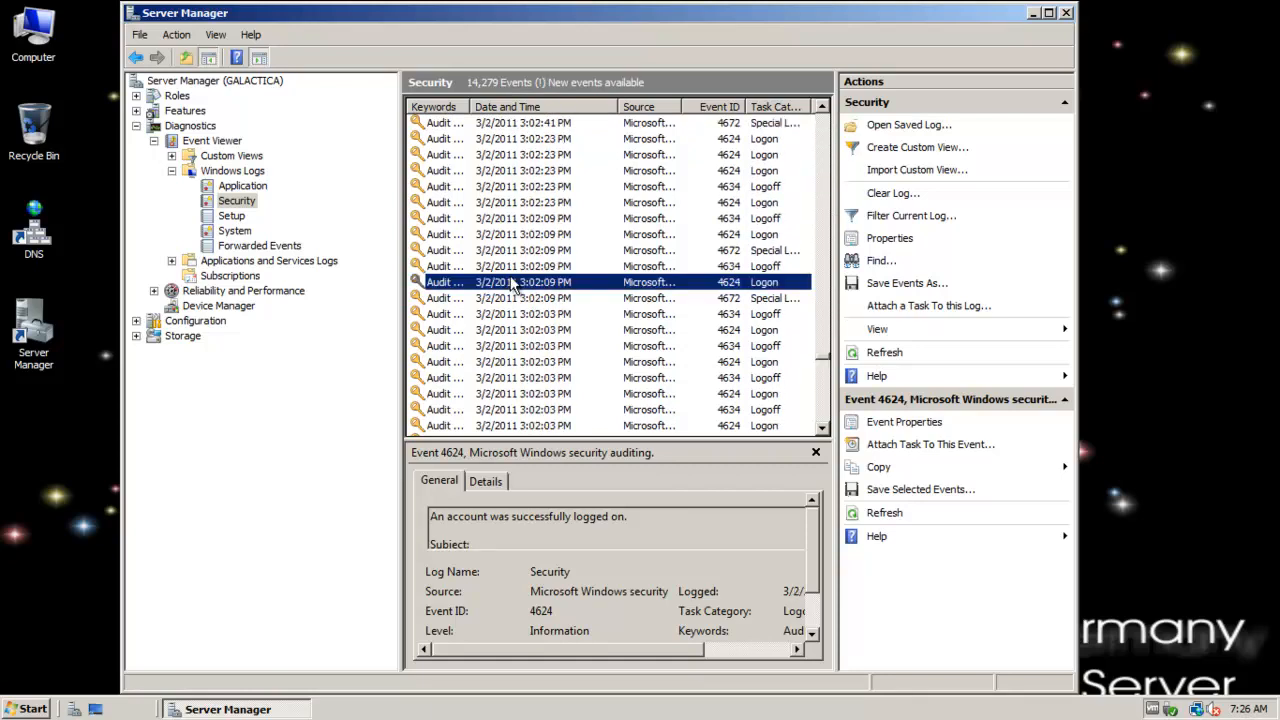
{"action": "left_click_drag", "start_coordinate": [469, 106], "coordinate": [568, 112]}
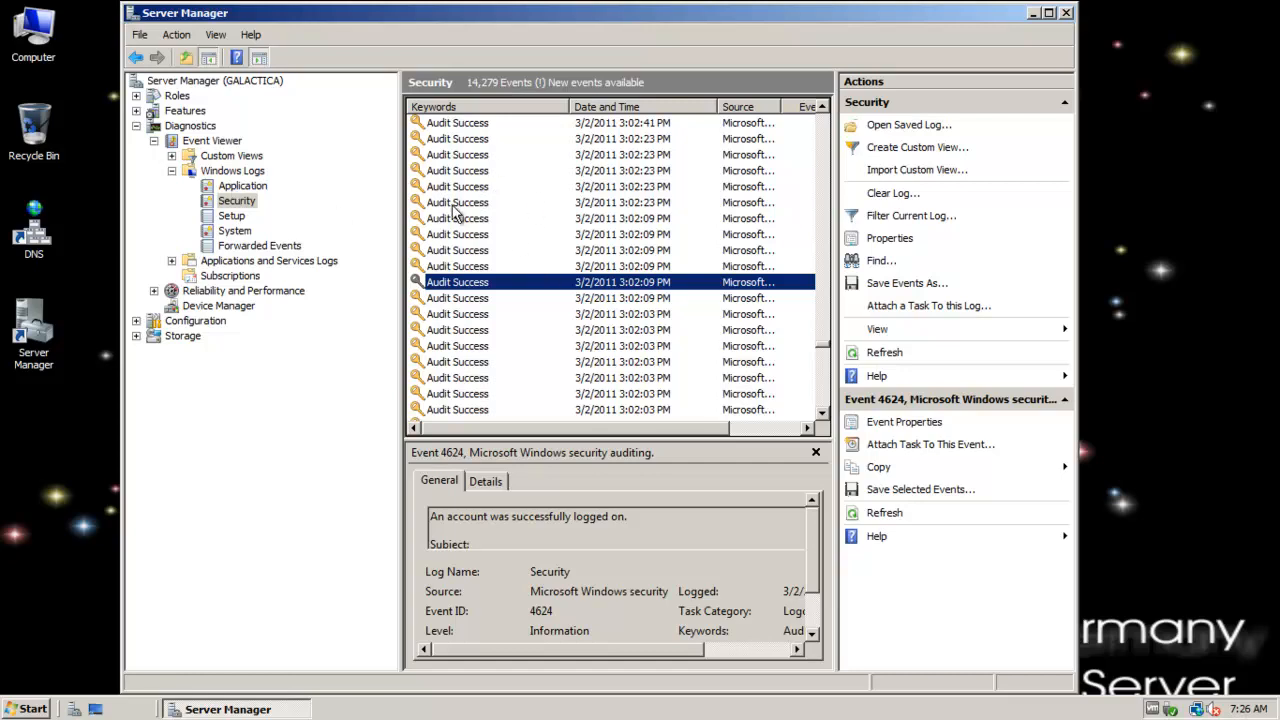
View the Setup log, open the System log and preview FilterManager event 1 from 3/6/2011 7:20:35 AM.
{"action": "left_click", "coordinate": [231, 216]}
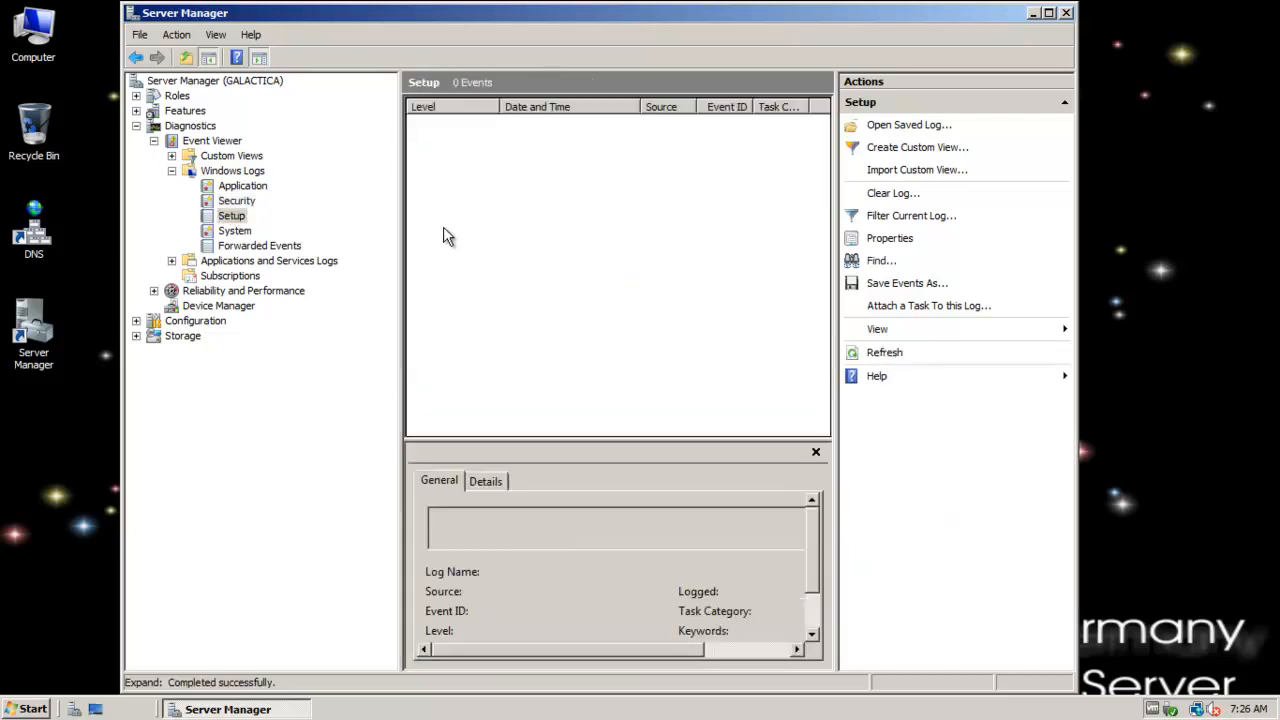
{"action": "left_click", "coordinate": [215, 222]}
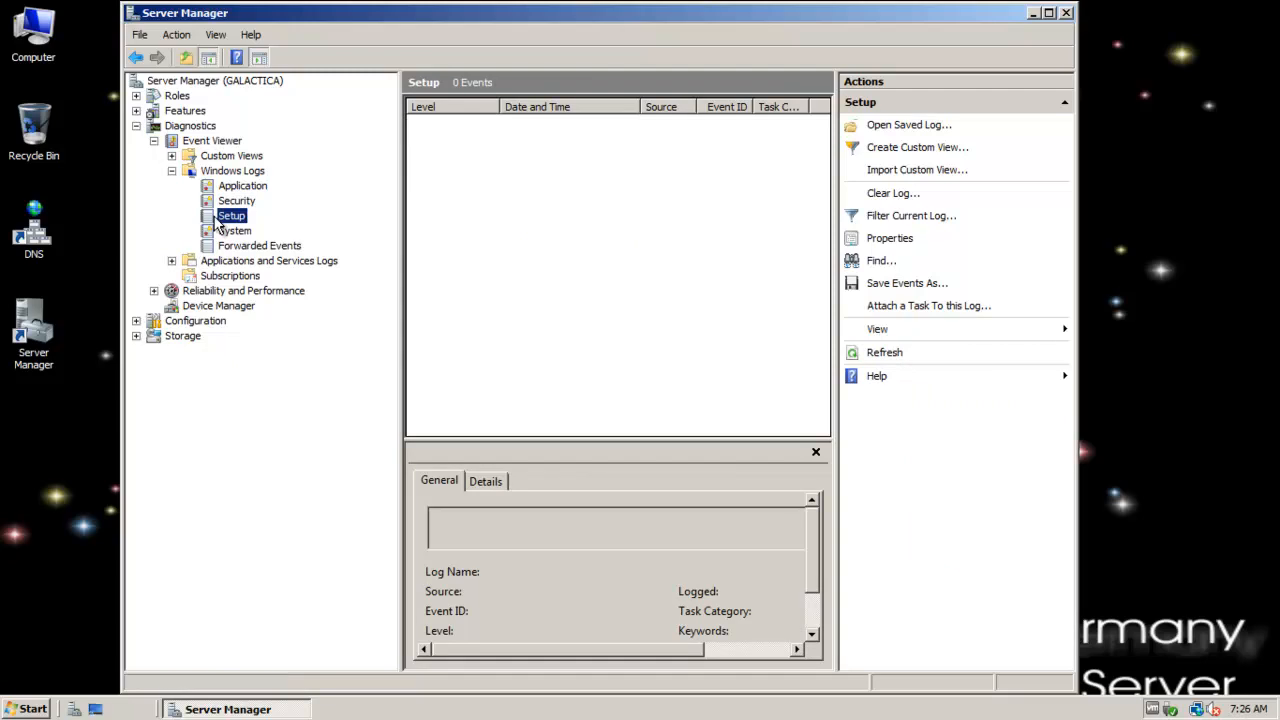
{"action": "left_click", "coordinate": [233, 231]}
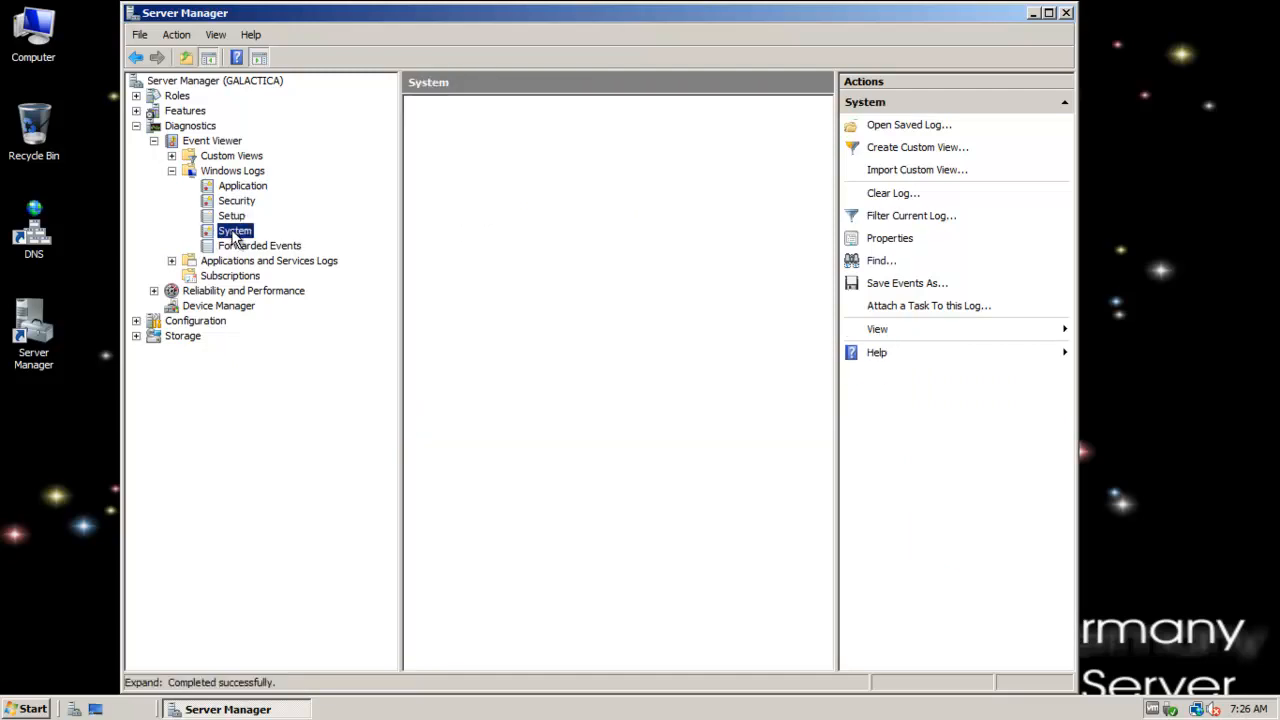
{"action": "left_click", "coordinate": [229, 222]}
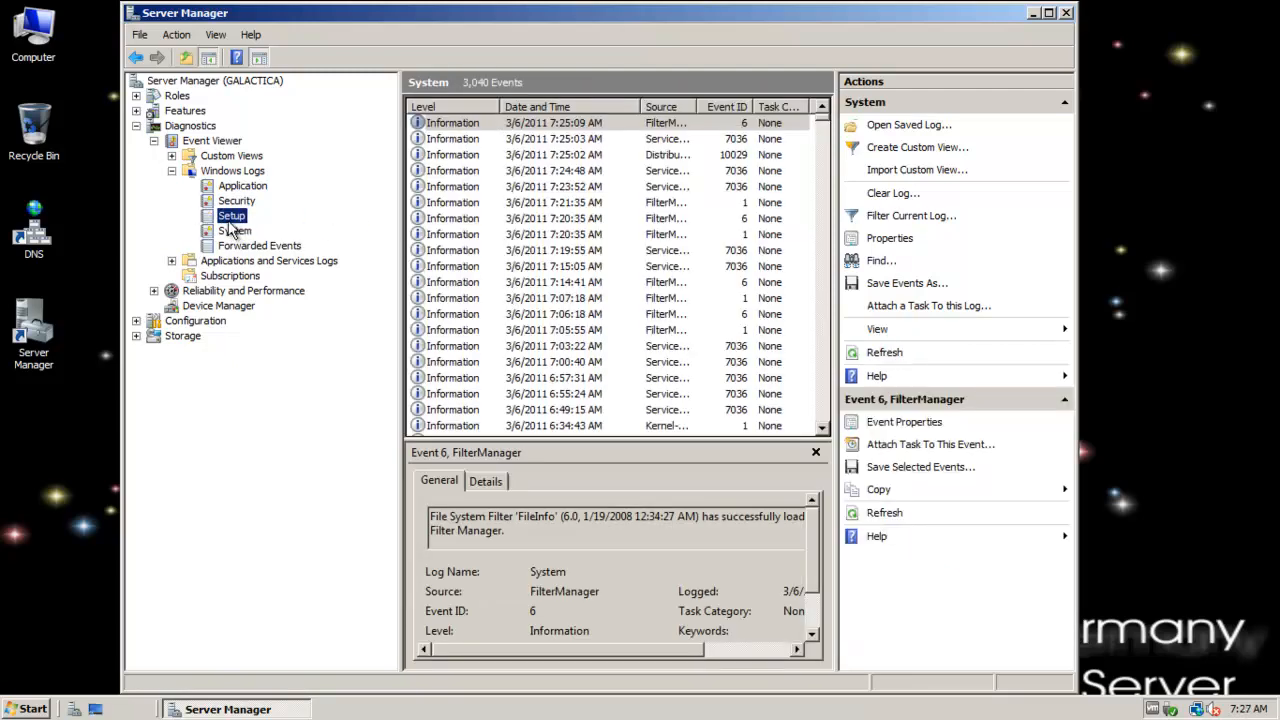
{"action": "left_click", "coordinate": [238, 234]}
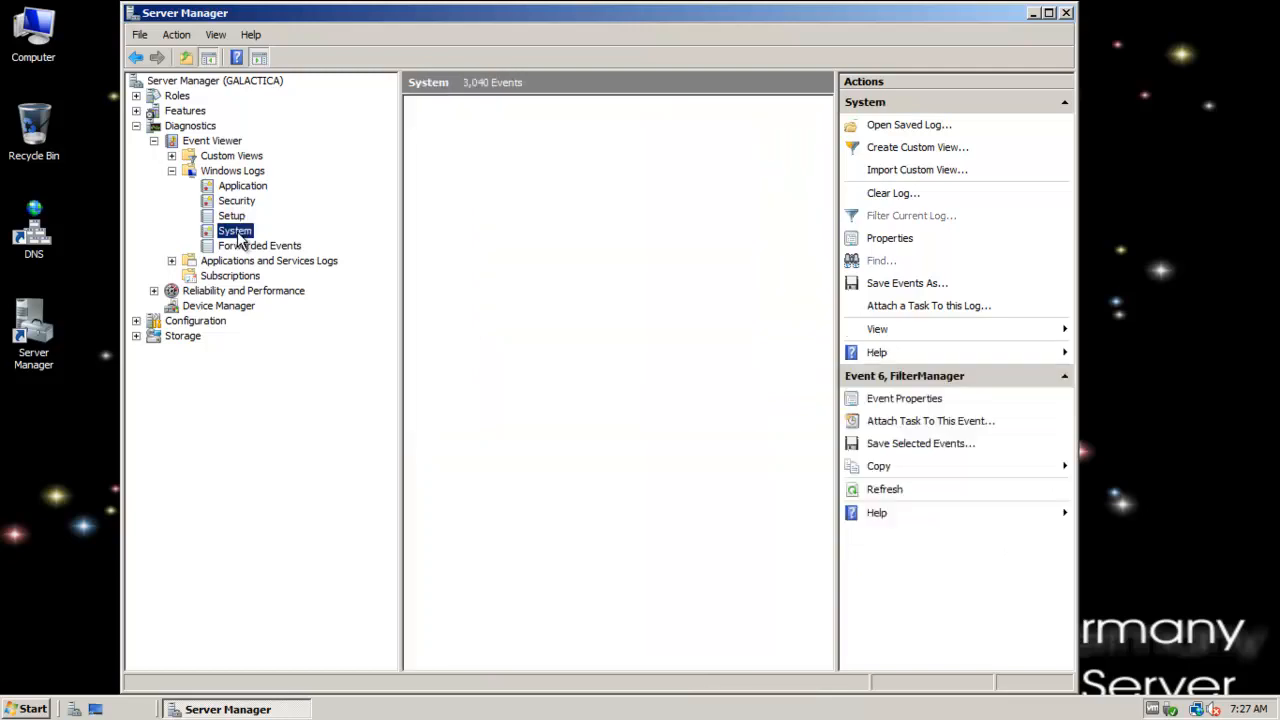
{"action": "left_click", "coordinate": [563, 235]}
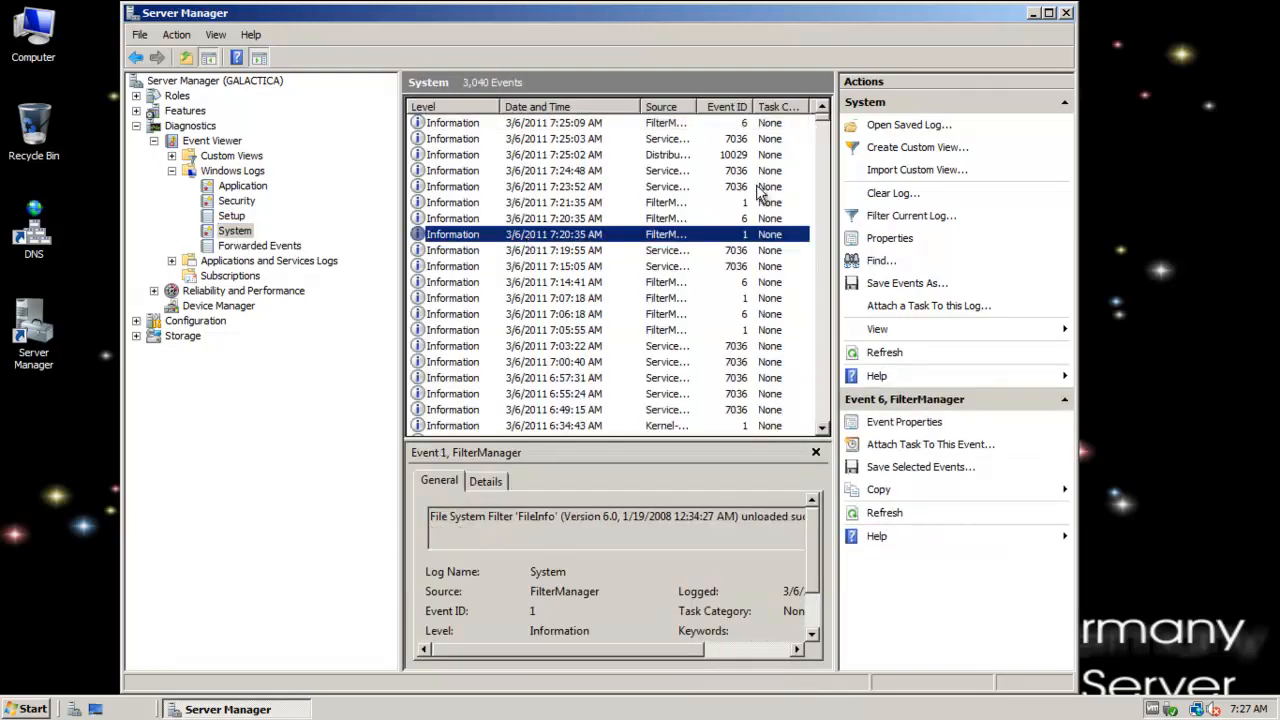
View the properties of Kerberos-Key-Distribution-Center warning event 29 in the System log, highlight its full description and close the properties.
{"action": "scroll", "coordinate": [835, 257], "scroll_direction": "down", "scroll_amount": 10}
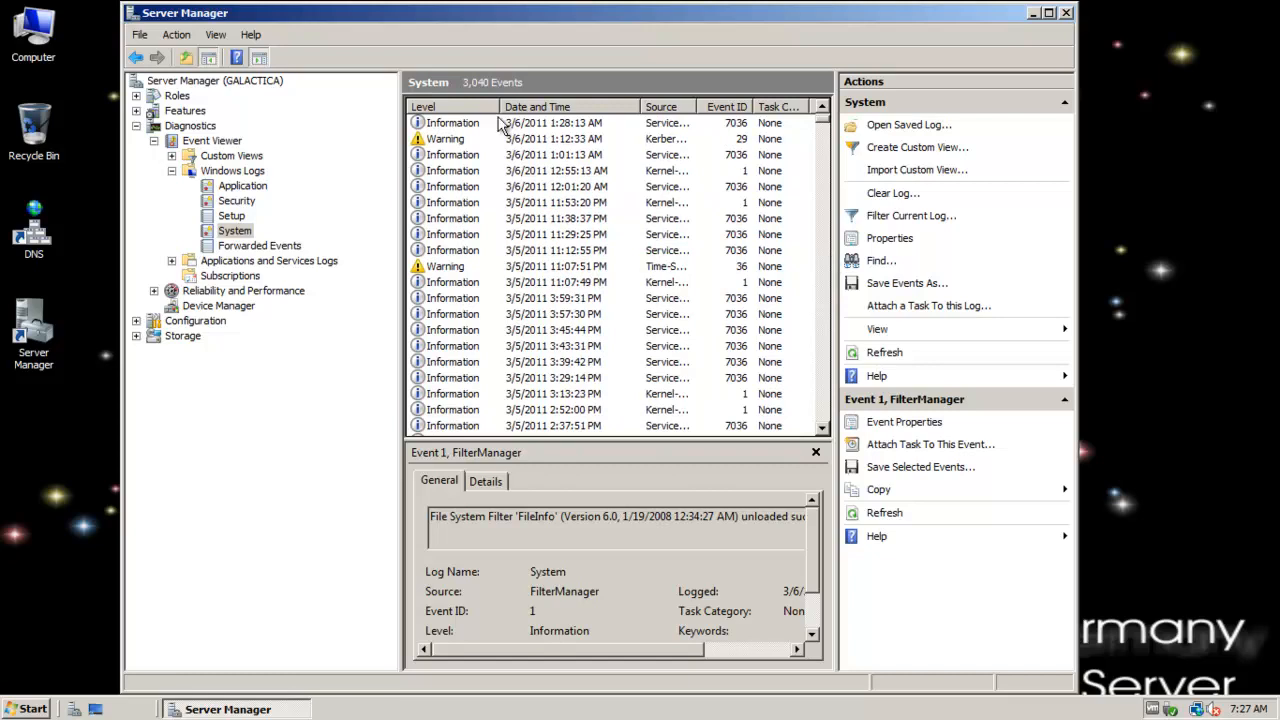
{"action": "left_click", "coordinate": [515, 140]}
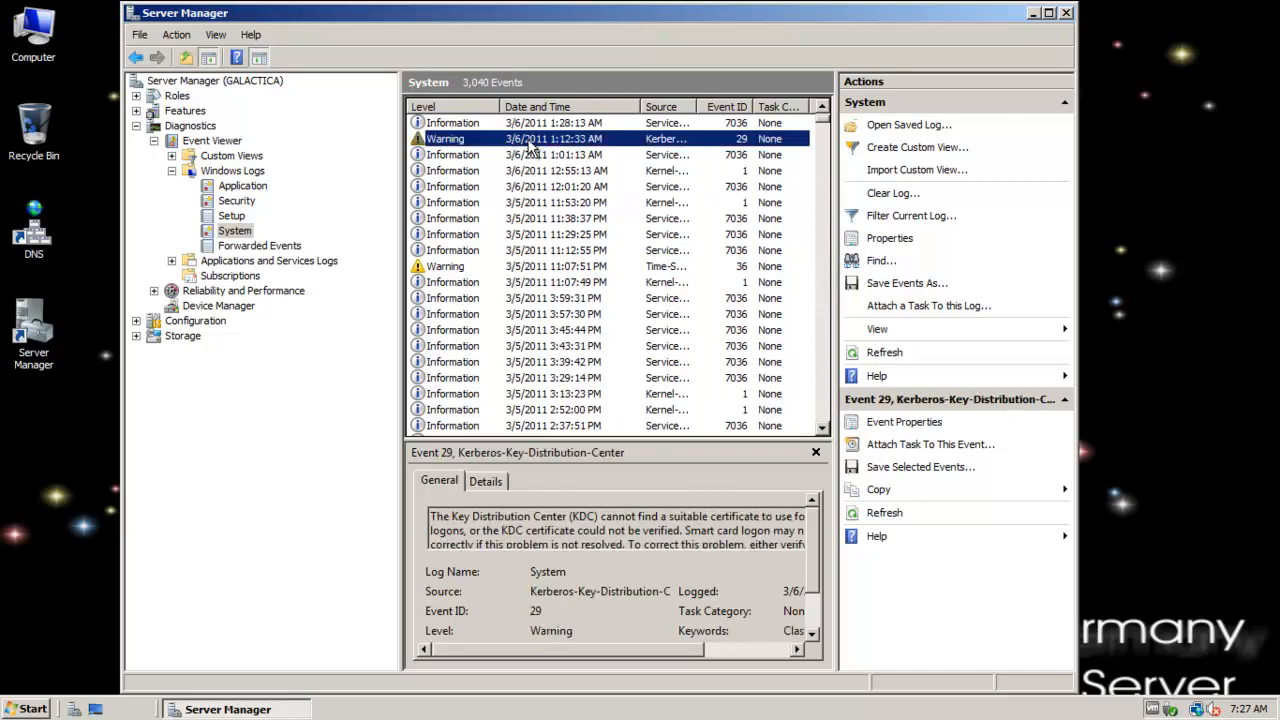
{"action": "double_click", "coordinate": [529, 146]}
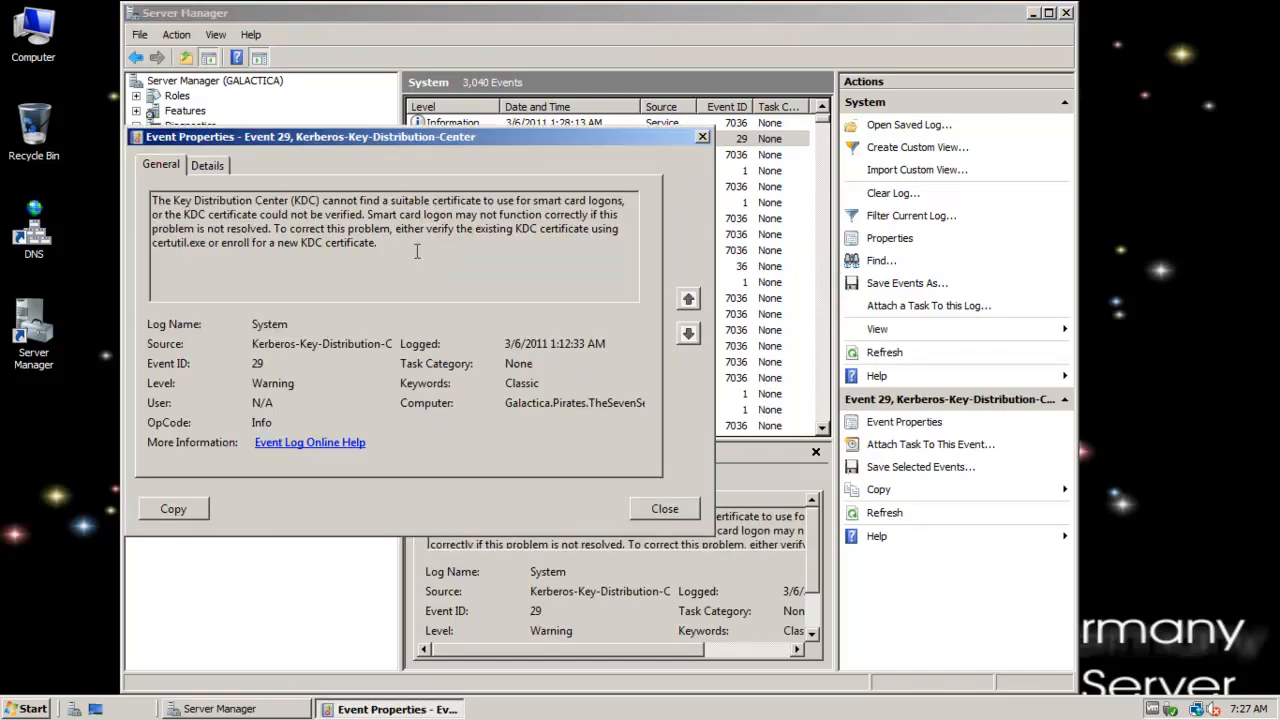
{"action": "left_click_drag", "start_coordinate": [417, 251], "coordinate": [118, 190]}
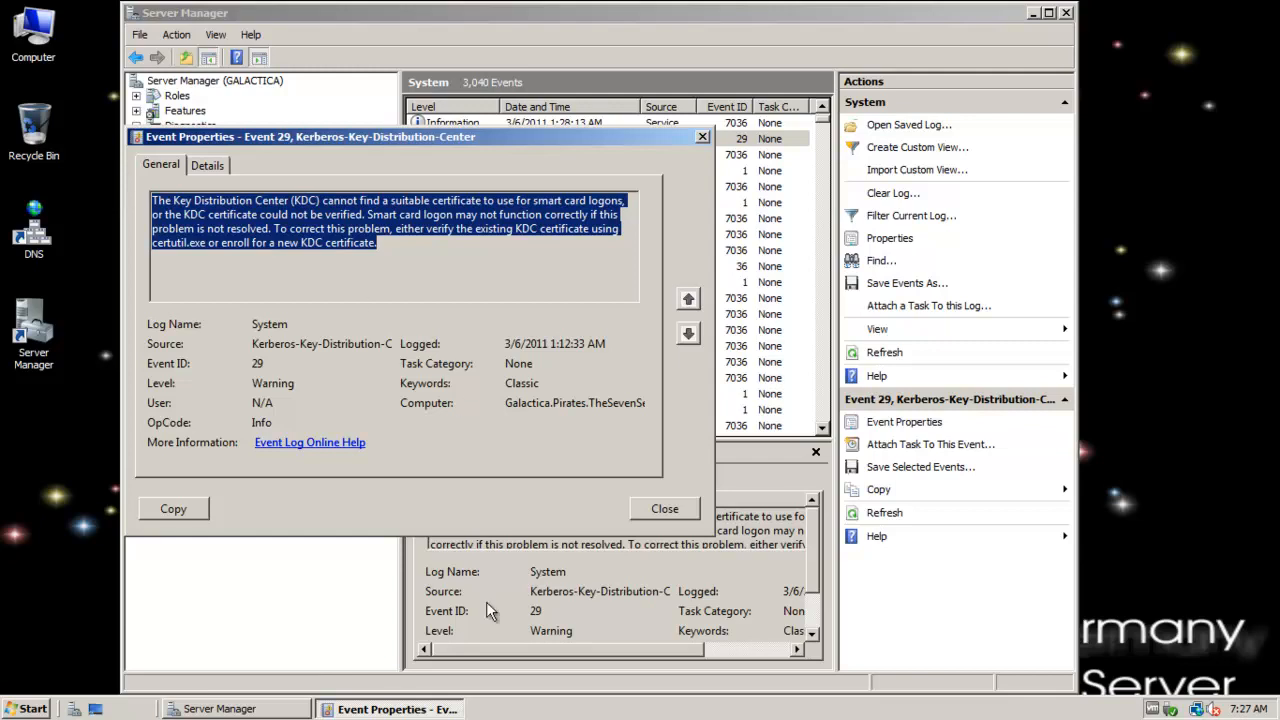
{"action": "left_click", "coordinate": [665, 510]}
Browse the System log down to the 3/4/2011 entries, view the properties of EventLog error event 6008 and close them.
{"action": "left_click", "coordinate": [580, 284]}
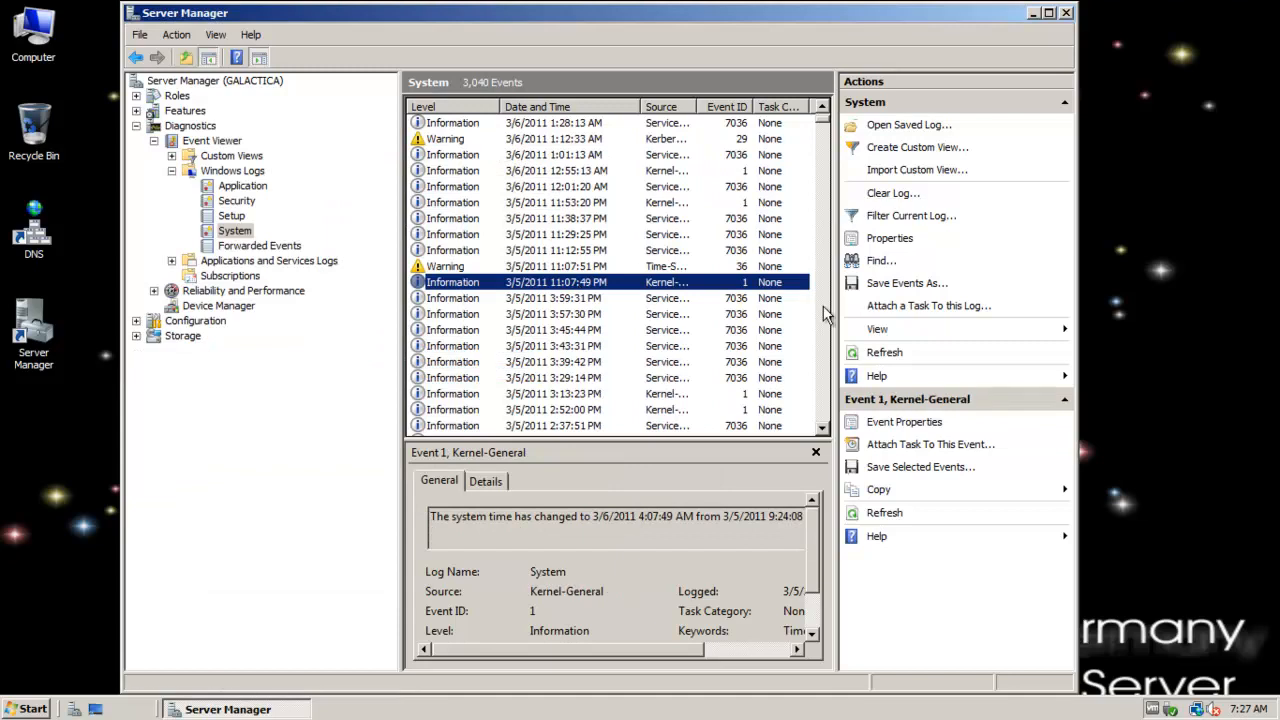
{"action": "left_click", "coordinate": [820, 296]}
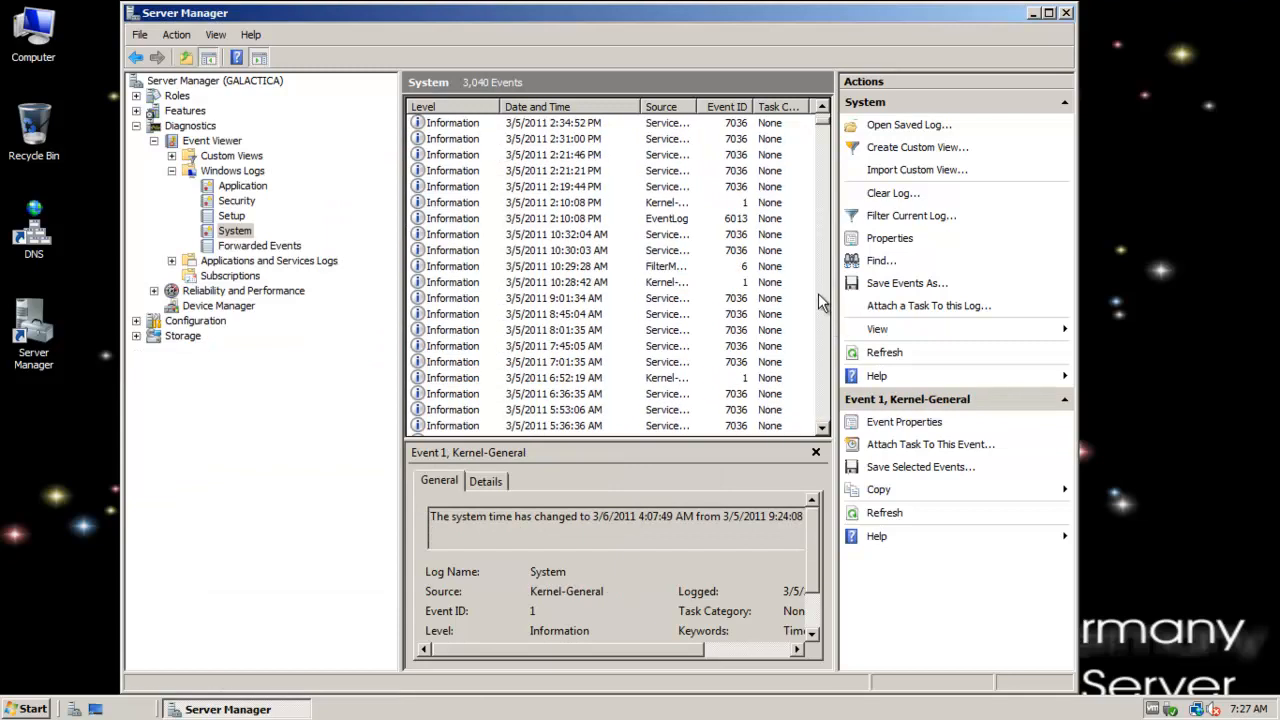
{"action": "left_click", "coordinate": [818, 293]}
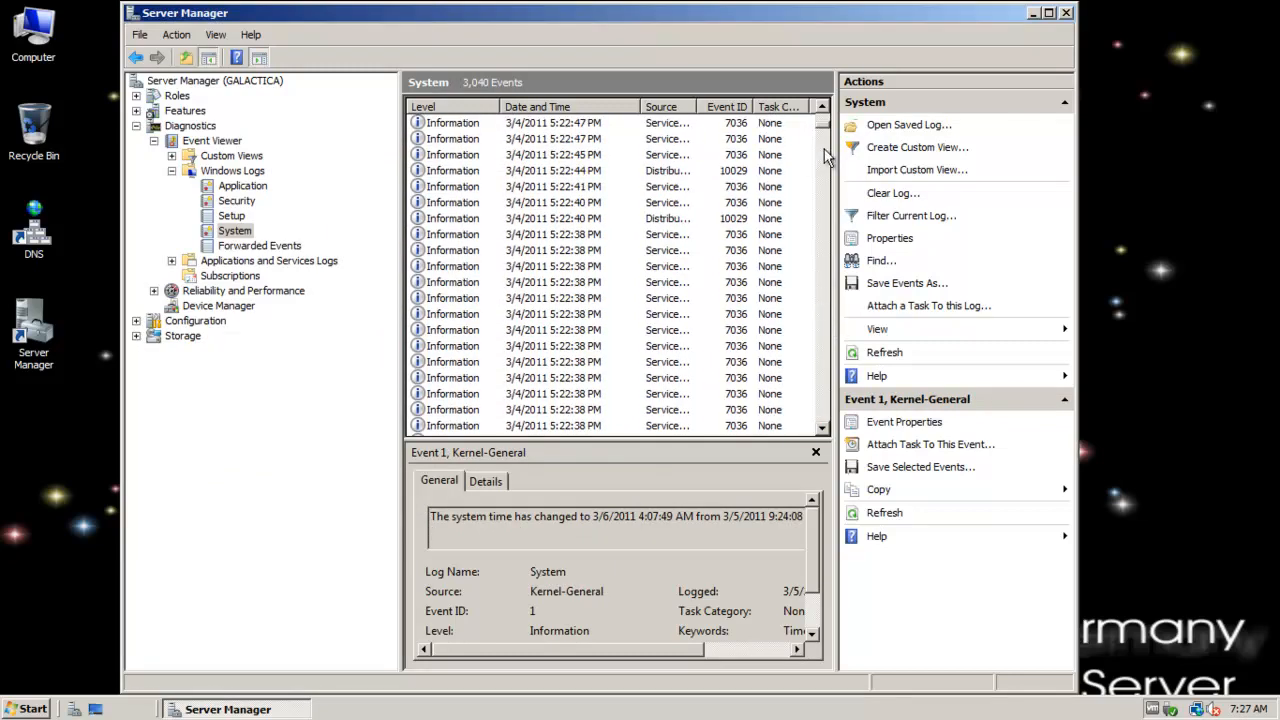
{"action": "left_click", "coordinate": [825, 291]}
{"action": "left_click", "coordinate": [825, 292]}
{"action": "left_click", "coordinate": [825, 294]}
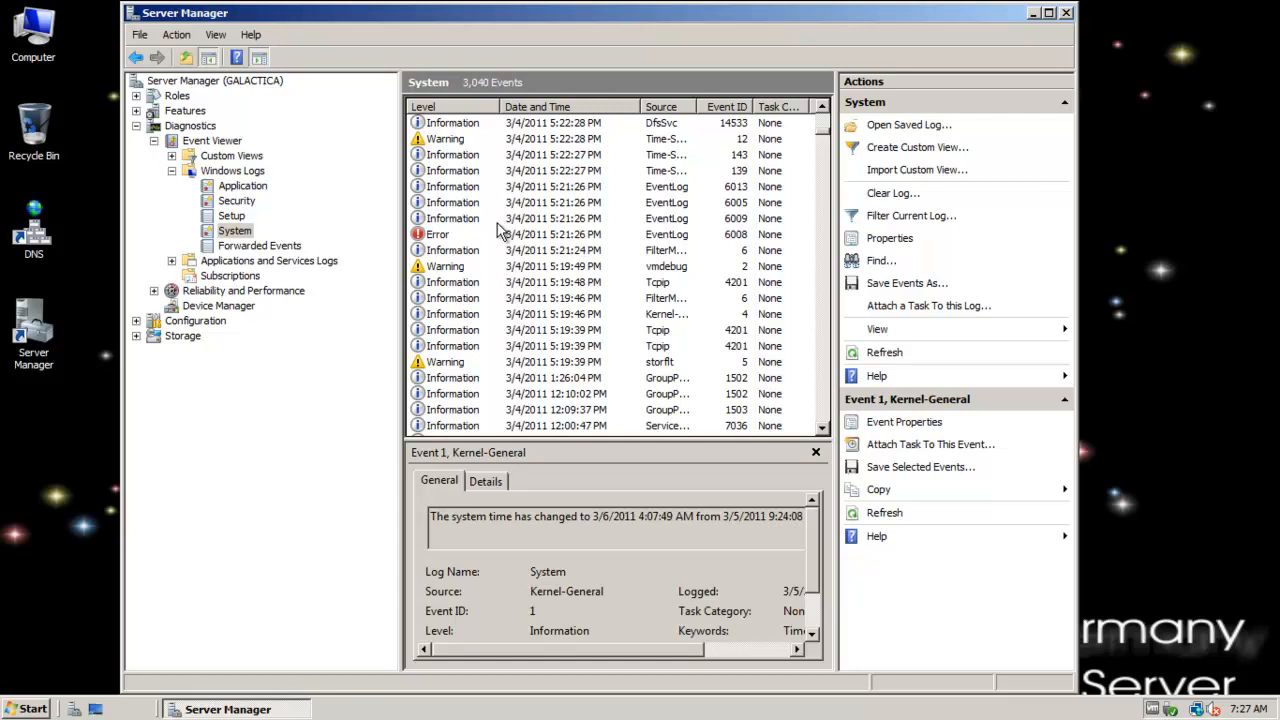
{"action": "double_click", "coordinate": [532, 236]}
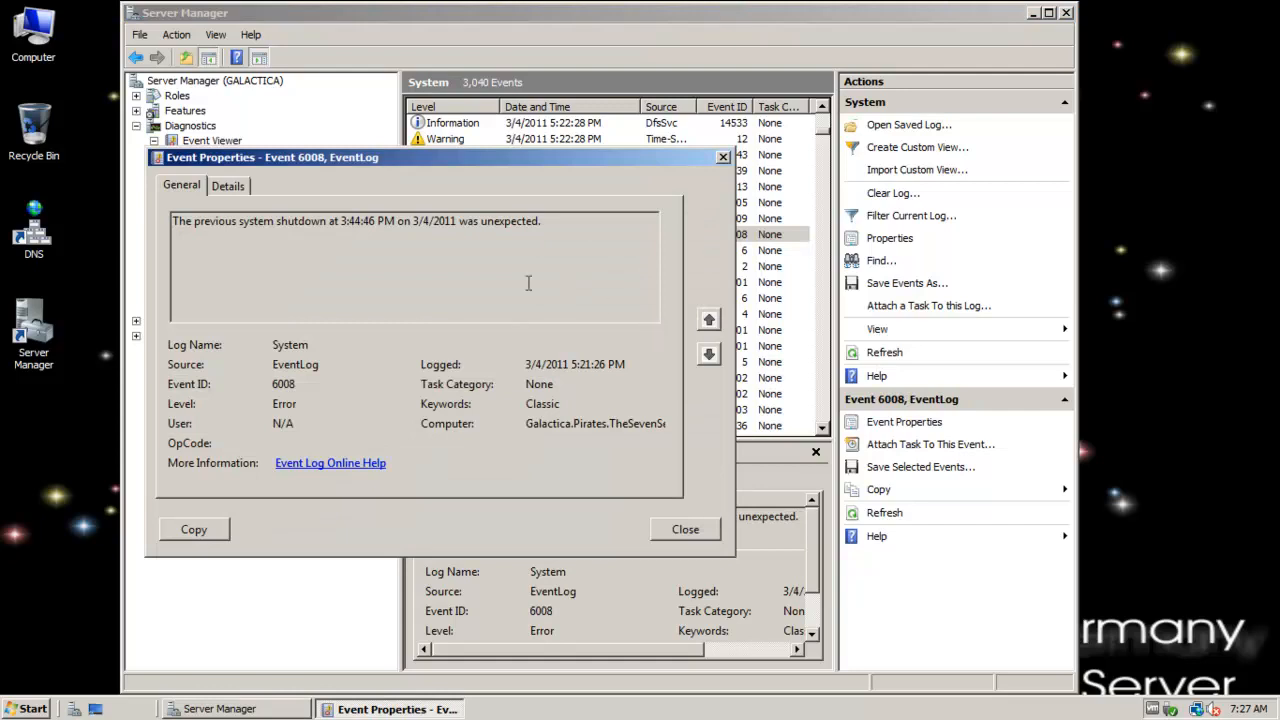
{"action": "left_click", "coordinate": [696, 533]}
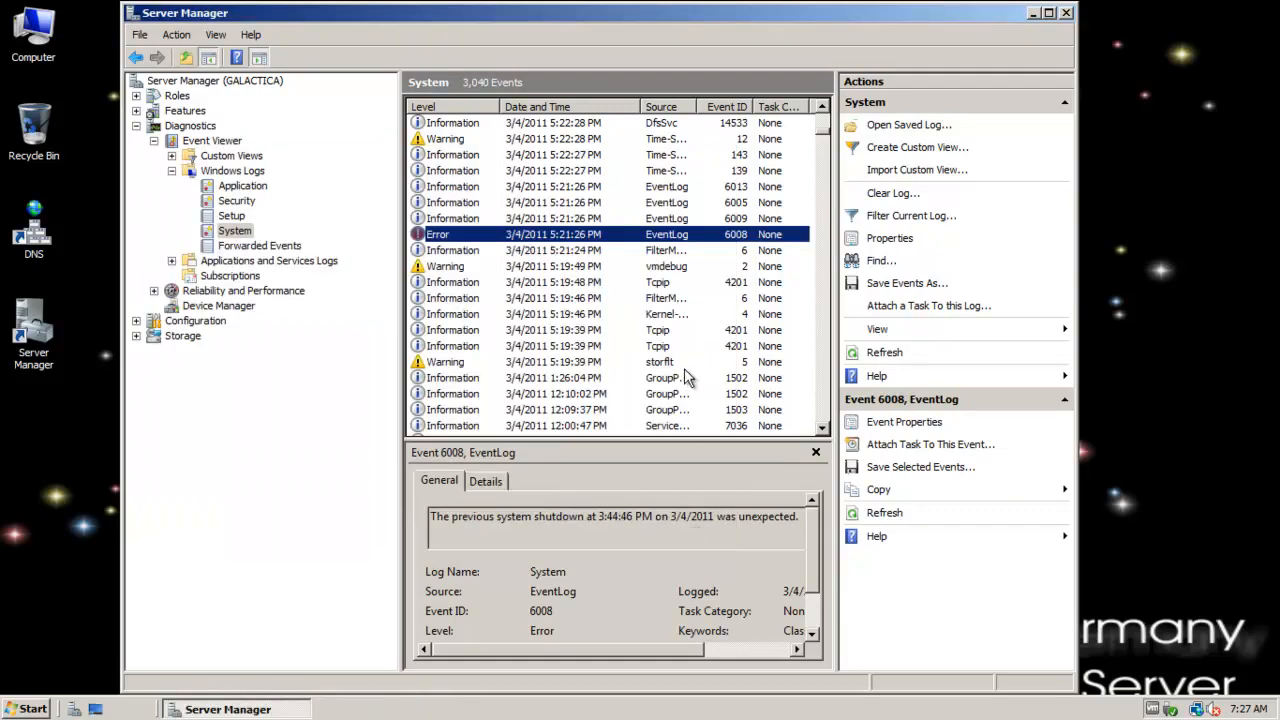
View and close the properties of storflt warning event 5, and preview other information events from 3/4/2011 in the System log.
{"action": "double_click", "coordinate": [535, 360]}
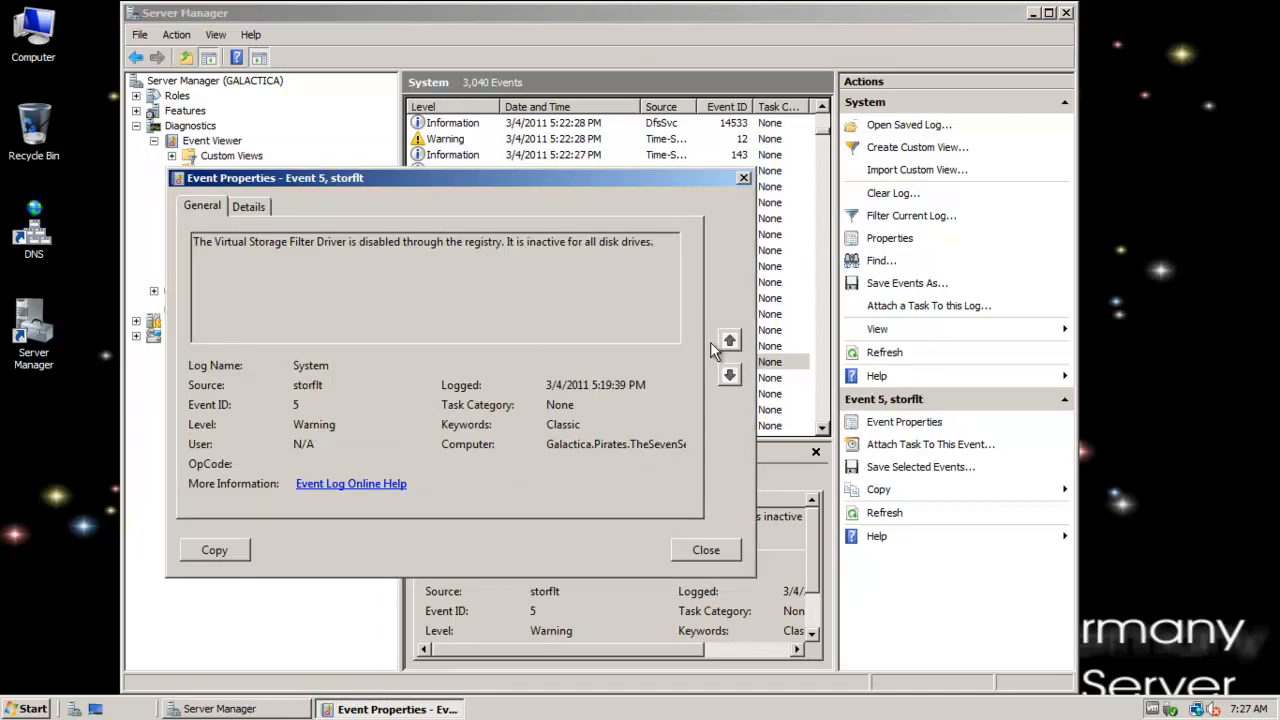
{"action": "left_click", "coordinate": [730, 549]}
{"action": "left_click", "coordinate": [617, 316]}
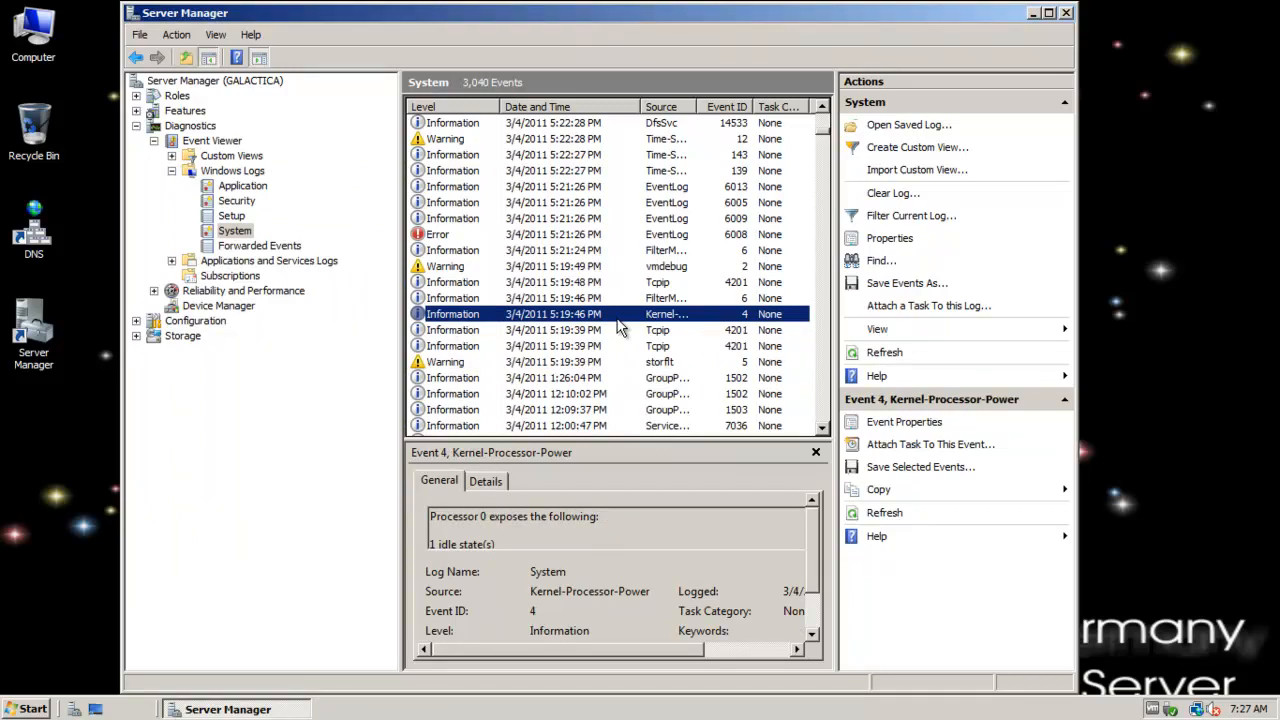
{"action": "left_click", "coordinate": [563, 171]}
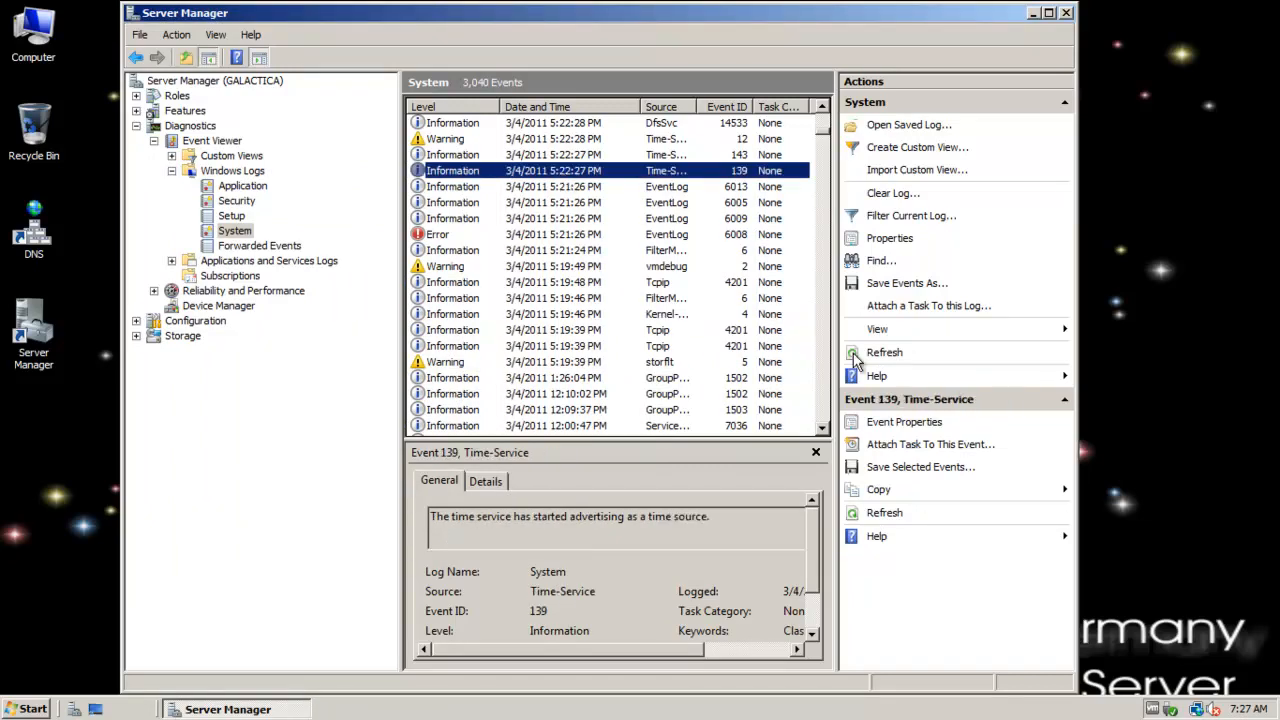
{"action": "left_click", "coordinate": [822, 374]}
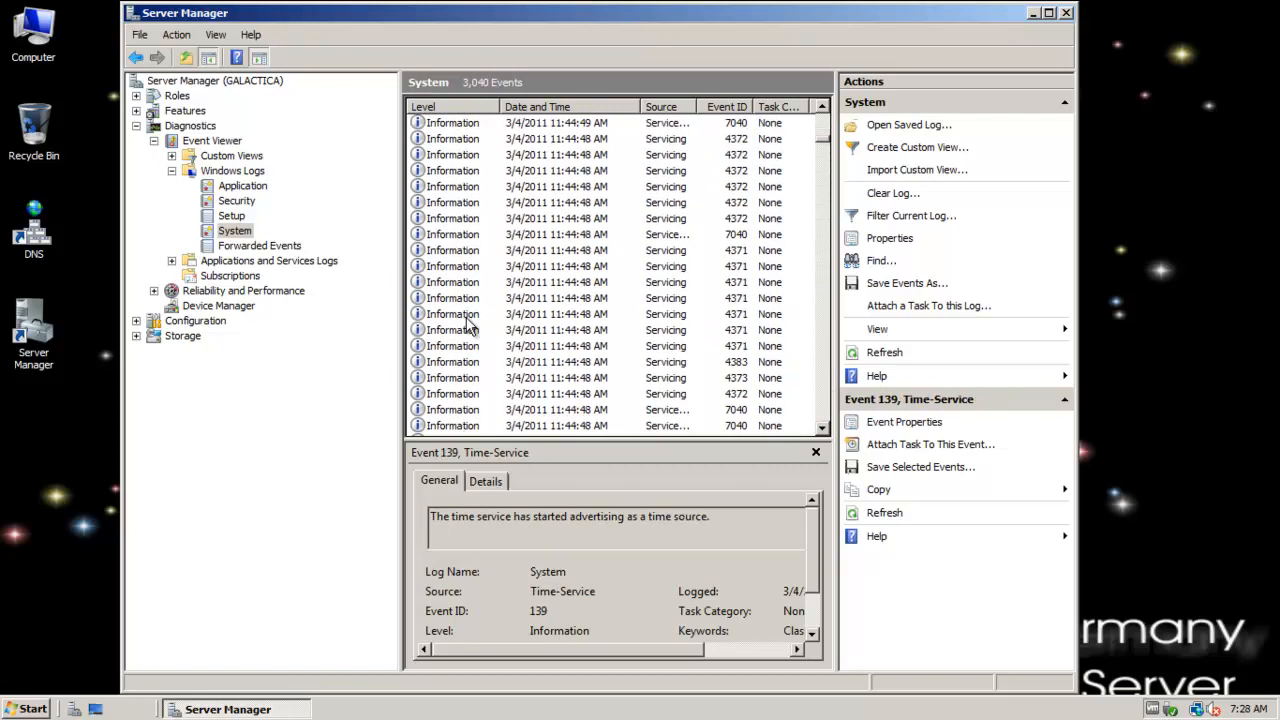
{"action": "left_click", "coordinate": [491, 317]}
View the Forwarded Events log, collapse Event Viewer and show the Diagnostics overview.
{"action": "left_click", "coordinate": [245, 246]}
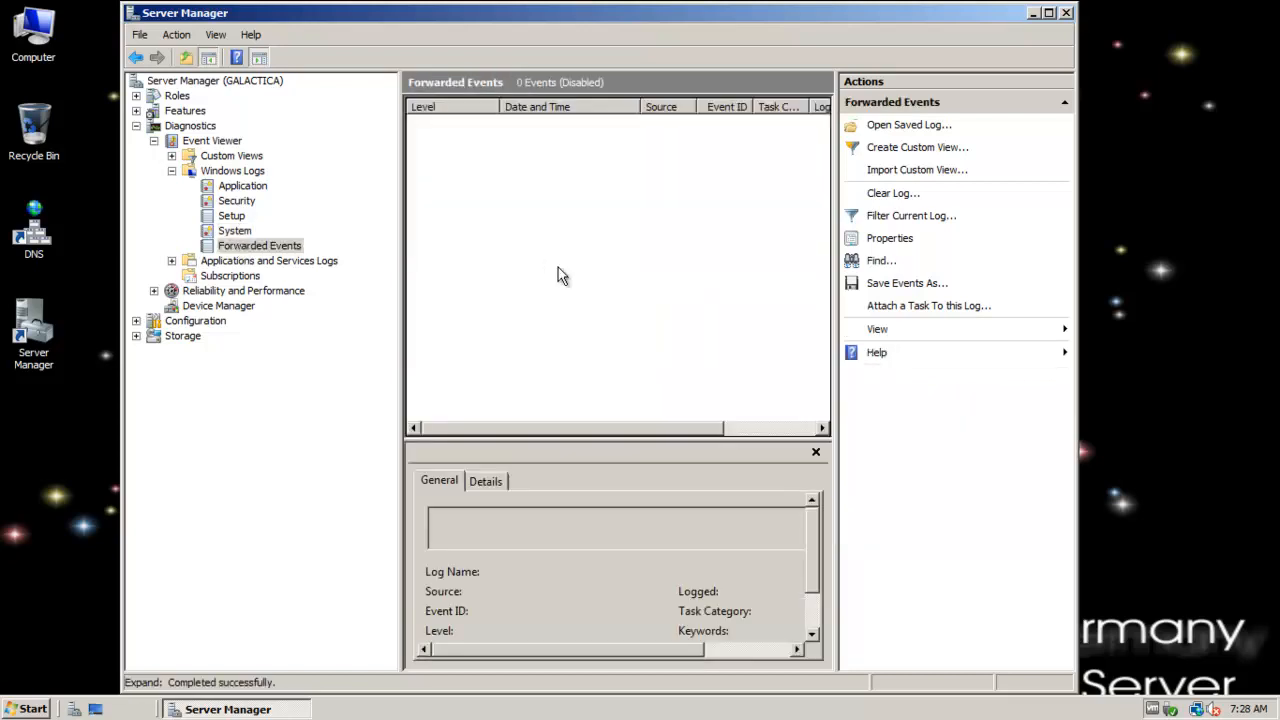
{"action": "left_click", "coordinate": [279, 250]}
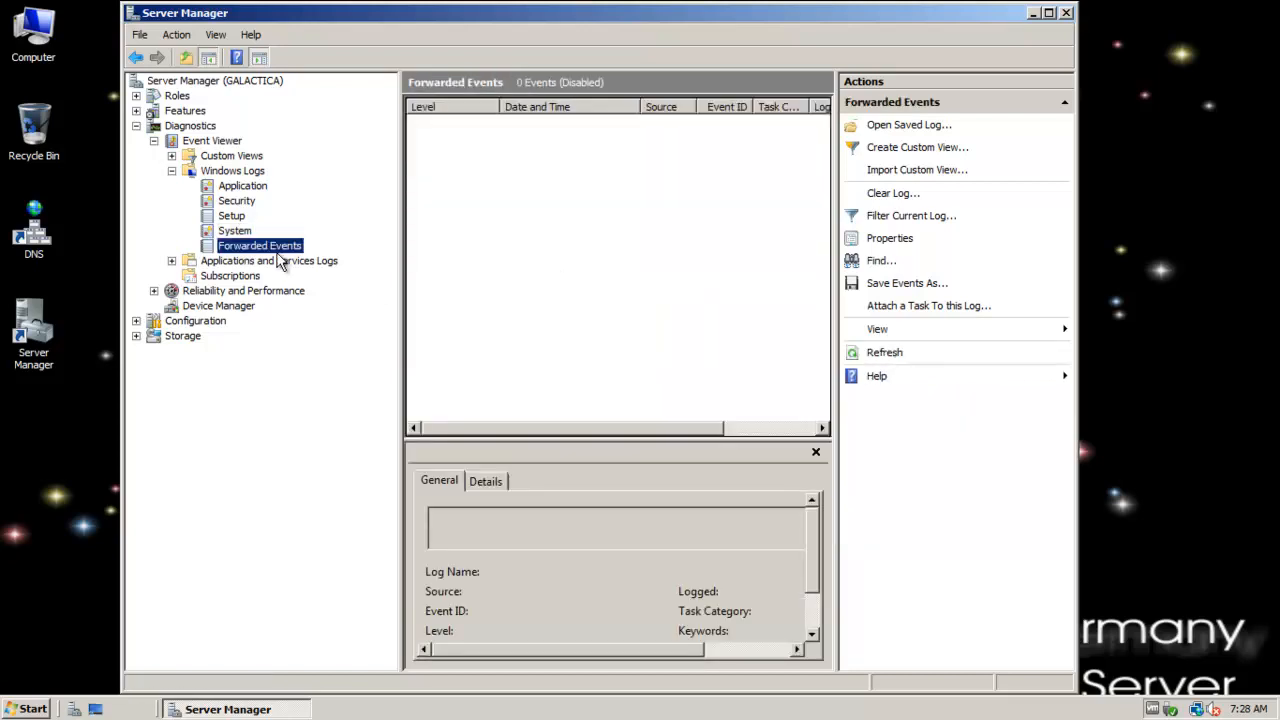
{"action": "left_click", "coordinate": [153, 141]}
{"action": "left_click", "coordinate": [176, 127]}
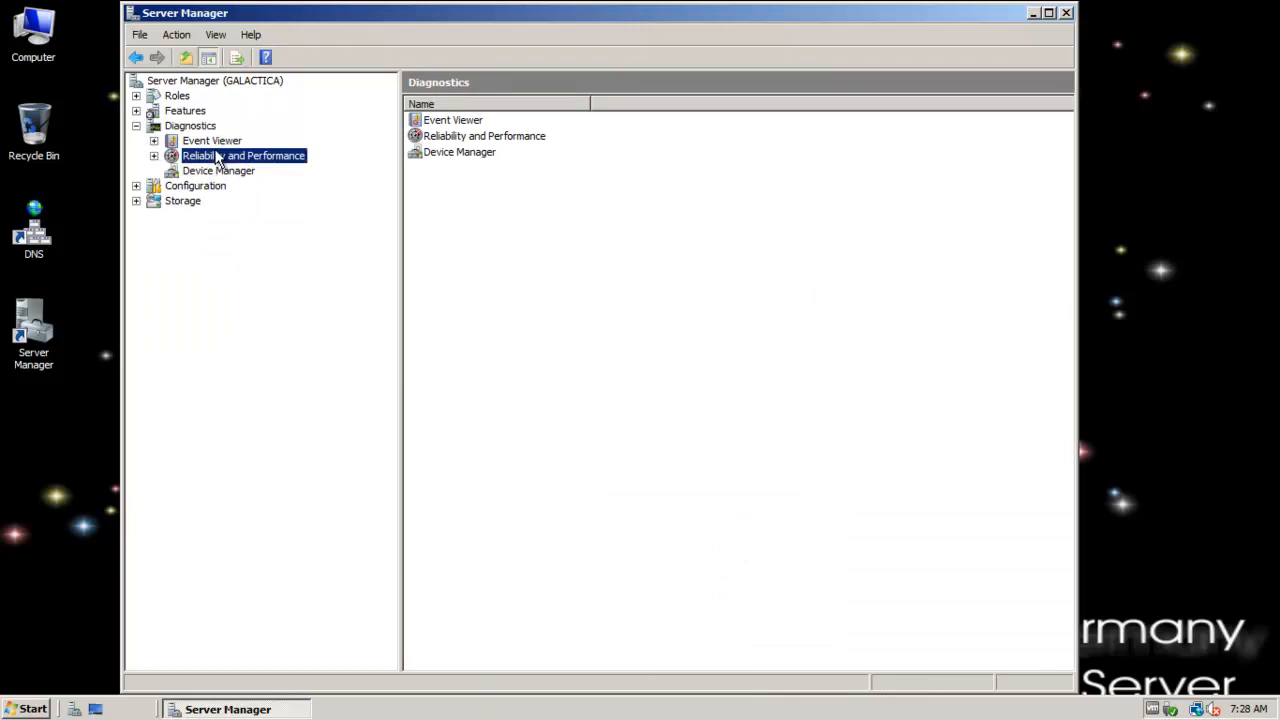
Expand Reliability and Performance and view its Monitoring Tools, Performance Monitor and Reliability Monitor.
{"action": "left_click", "coordinate": [218, 157]}
{"action": "left_click", "coordinate": [154, 156]}
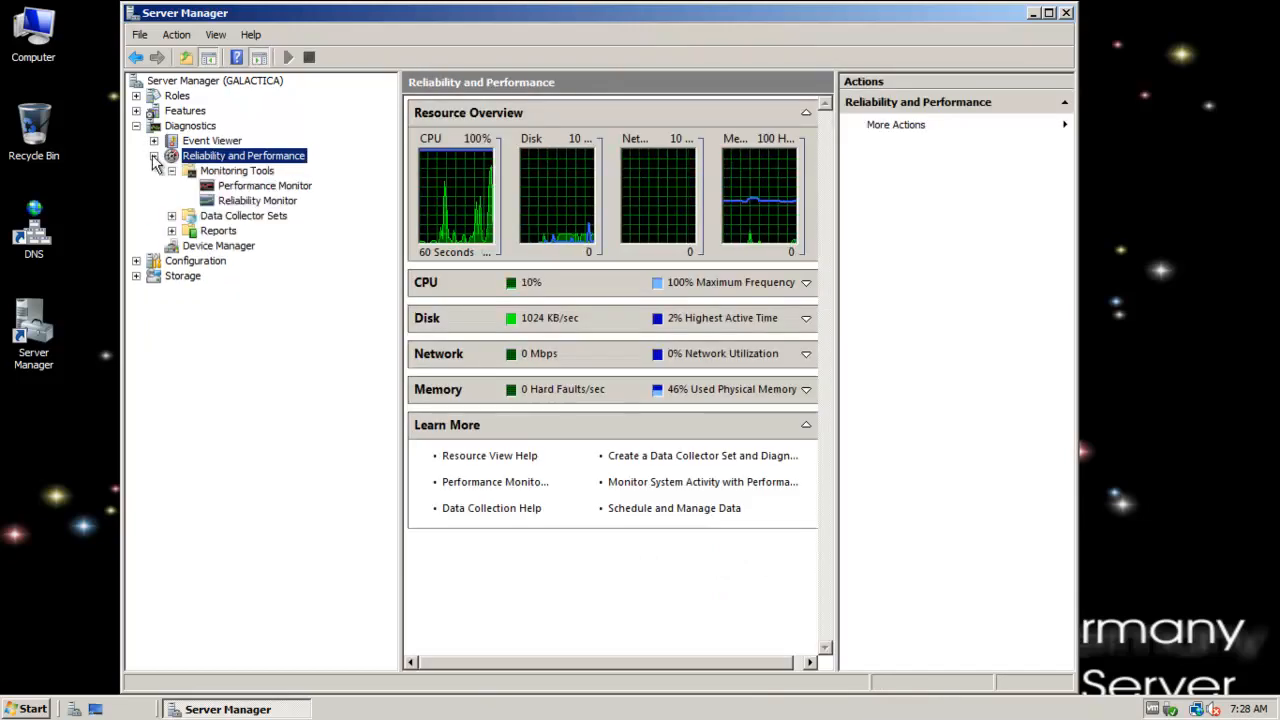
{"action": "left_click", "coordinate": [230, 172]}
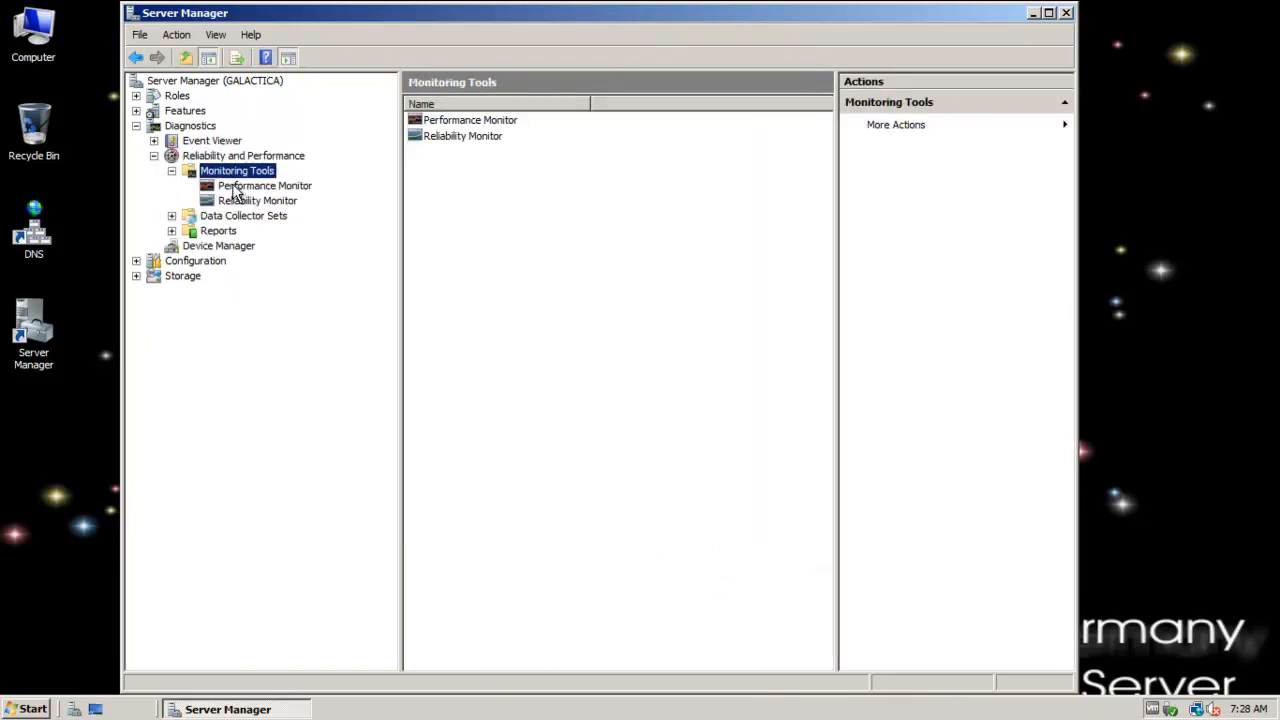
{"action": "left_click", "coordinate": [240, 186]}
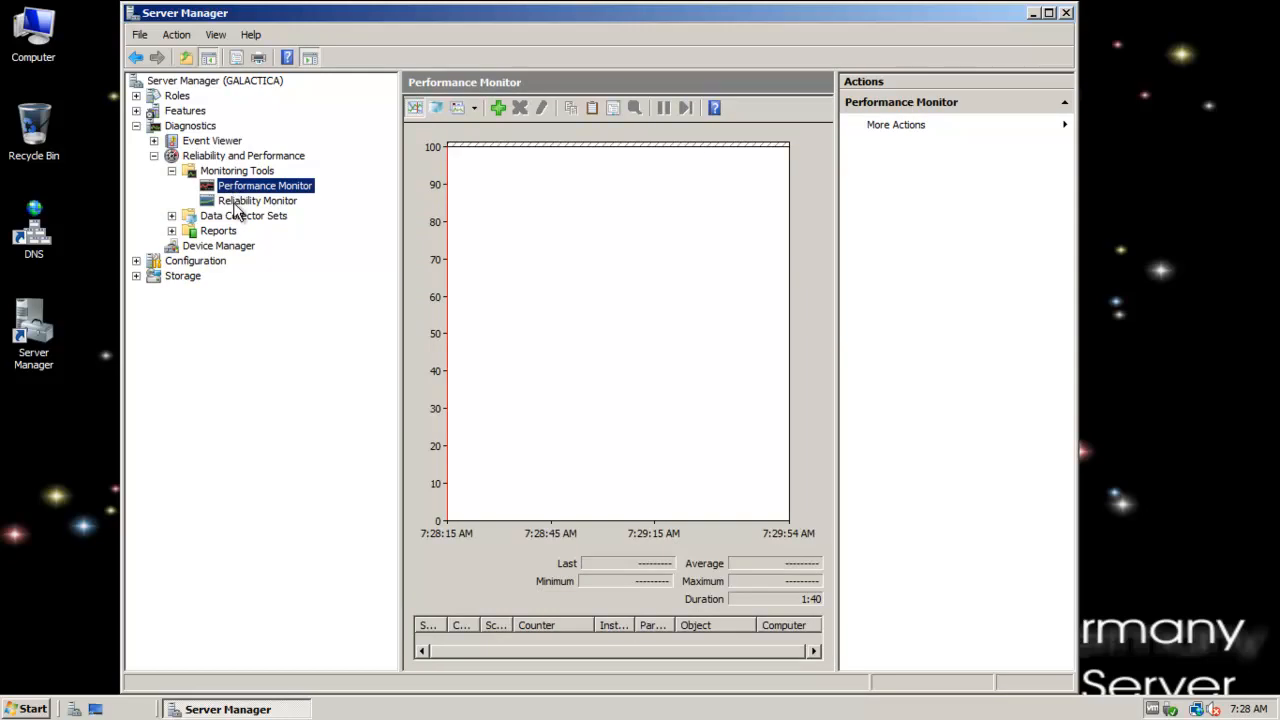
{"action": "left_click", "coordinate": [237, 203]}
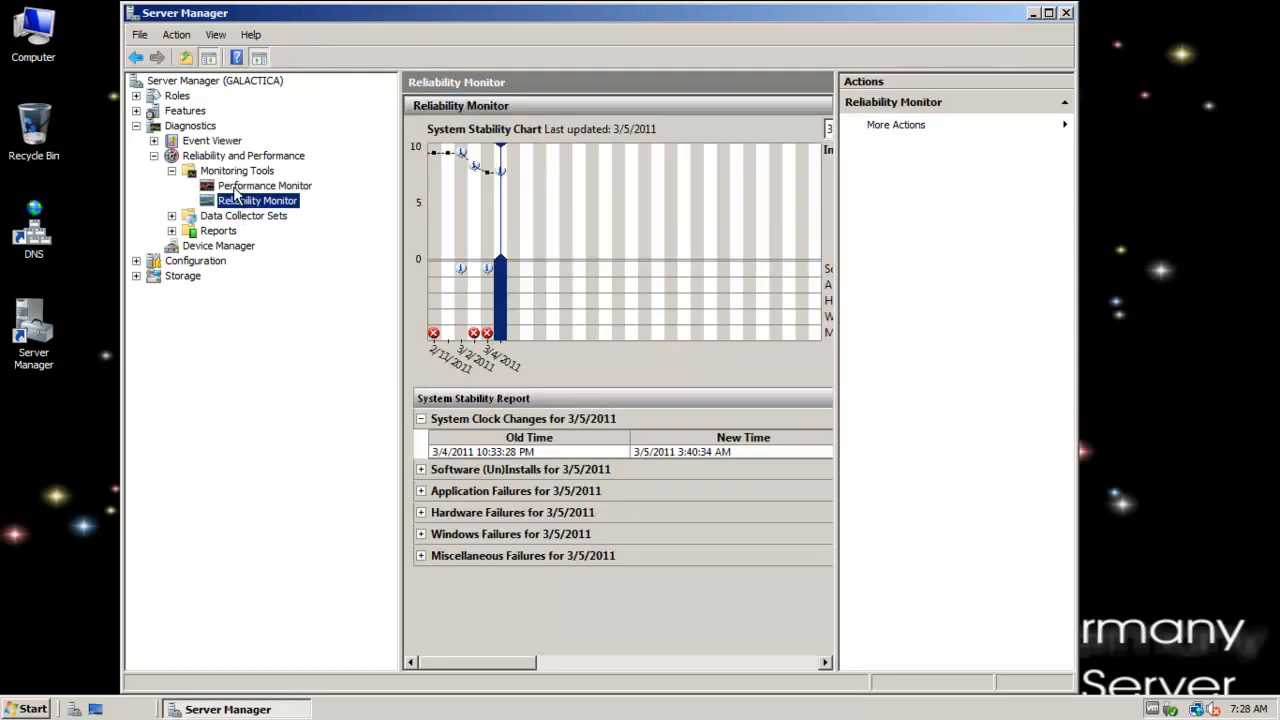
{"action": "left_click", "coordinate": [240, 187]}
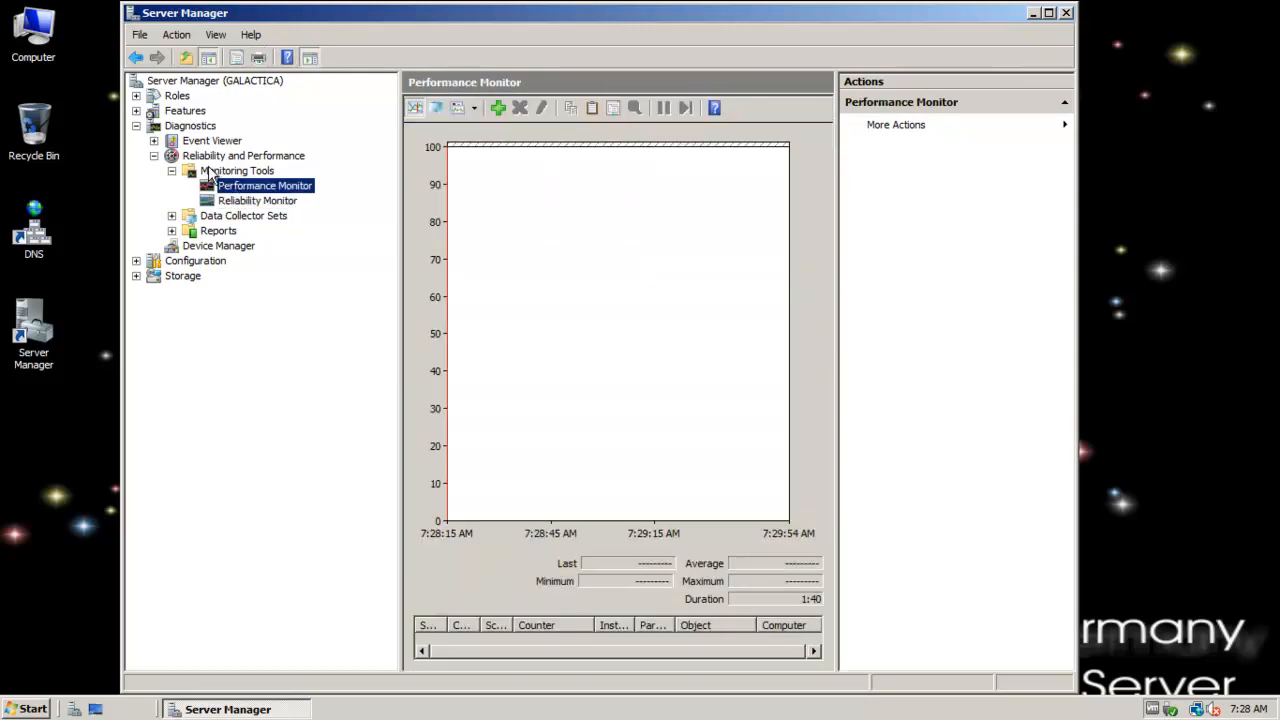
Return to the Reliability and Performance resource overview and close Server Manager.
{"action": "left_click", "coordinate": [211, 173]}
{"action": "left_click", "coordinate": [214, 157]}
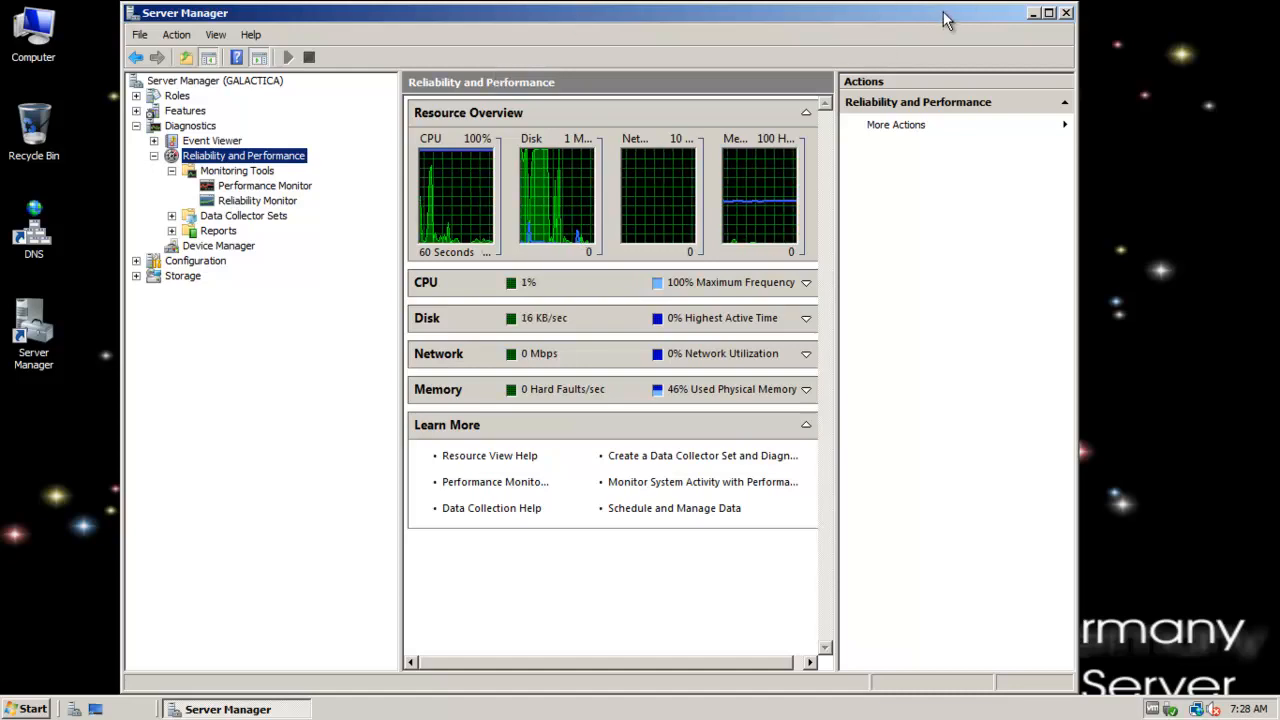
{"action": "left_click", "coordinate": [1066, 13]}
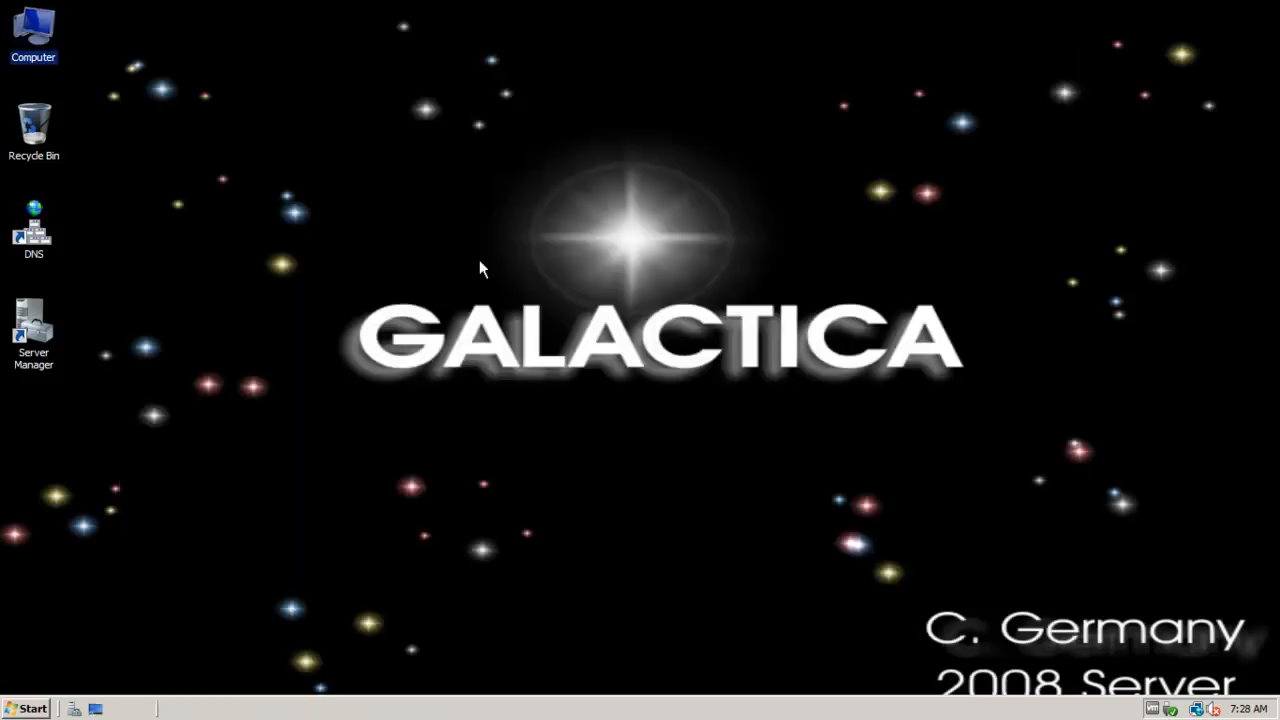